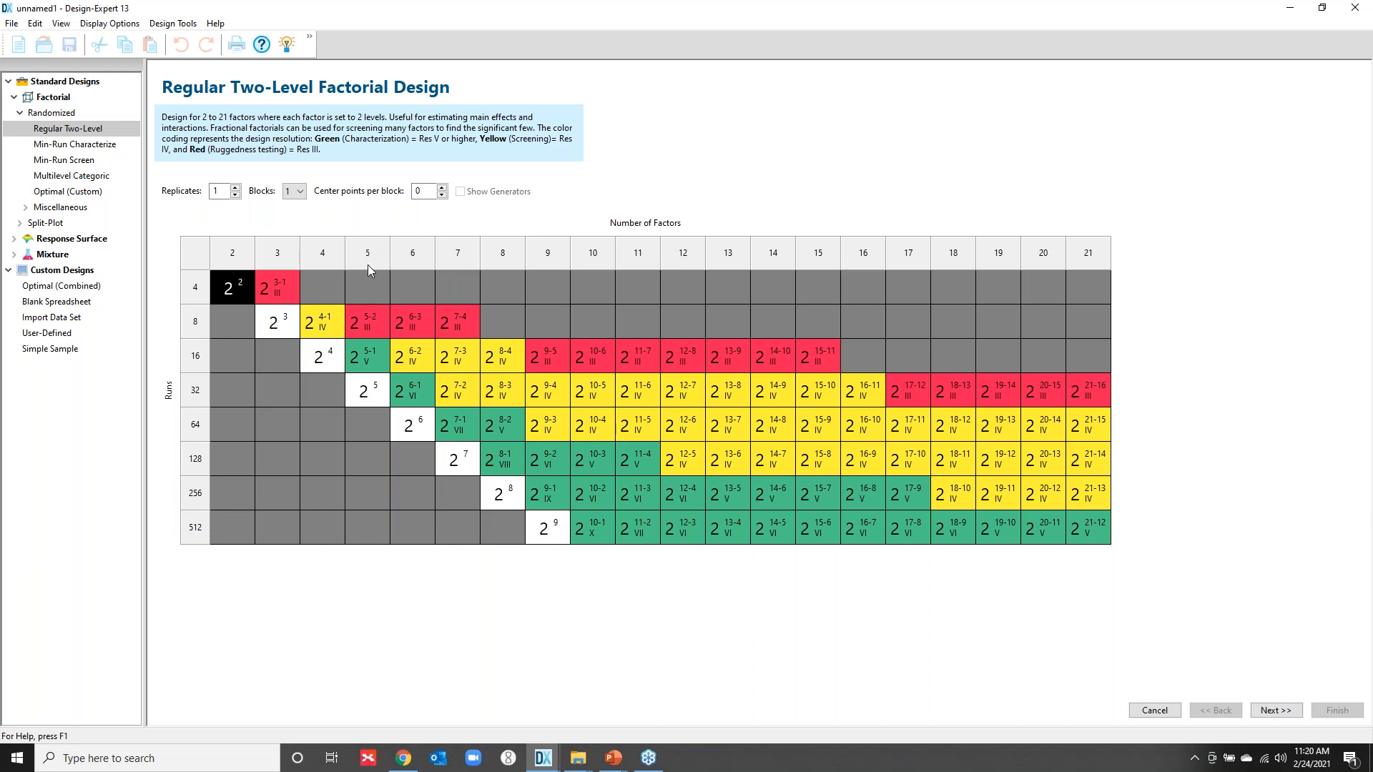
- Choose the regular two-level full factorial design with 5 factors and 32 runs
click(366, 394)
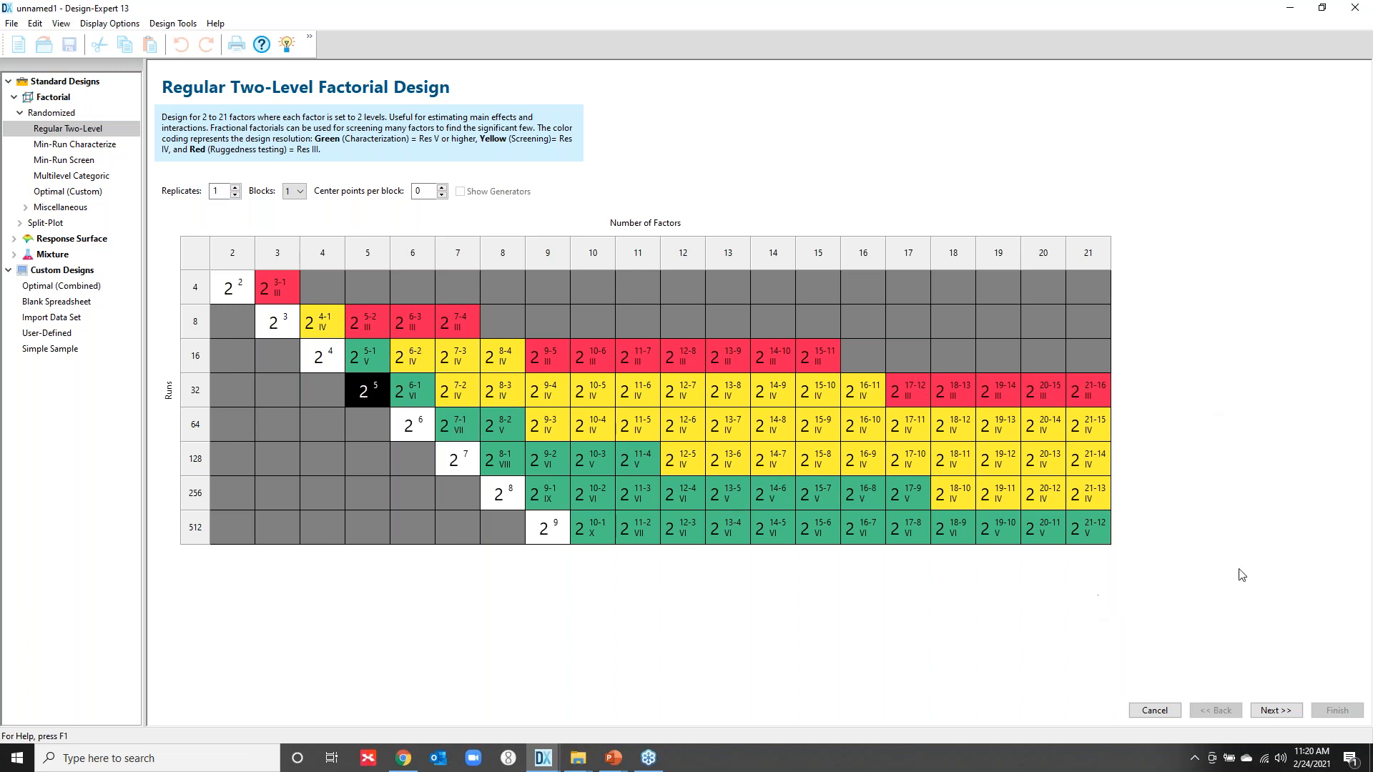
click(1277, 712)
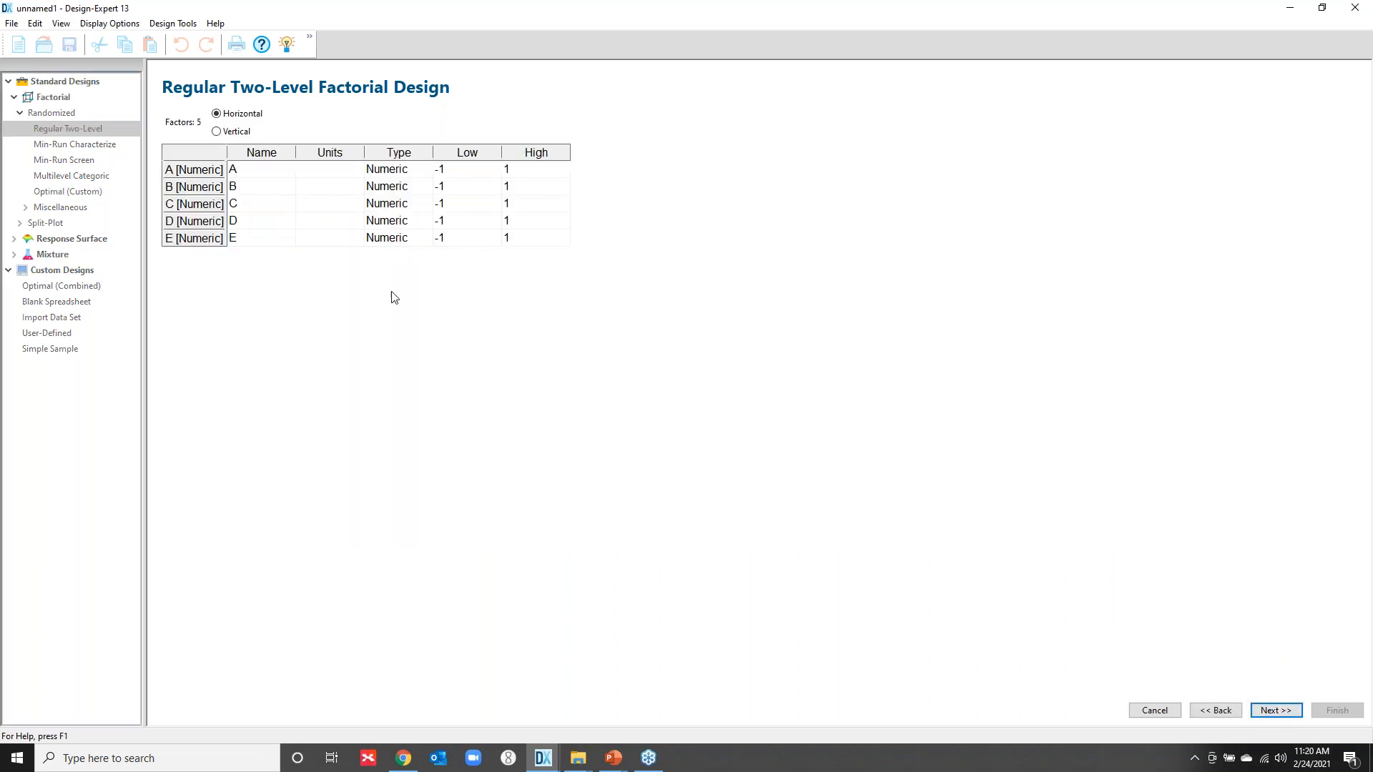
- Define factor A as feed rate in l/min with a low level of 10 and a high level of 15
click(263, 175)
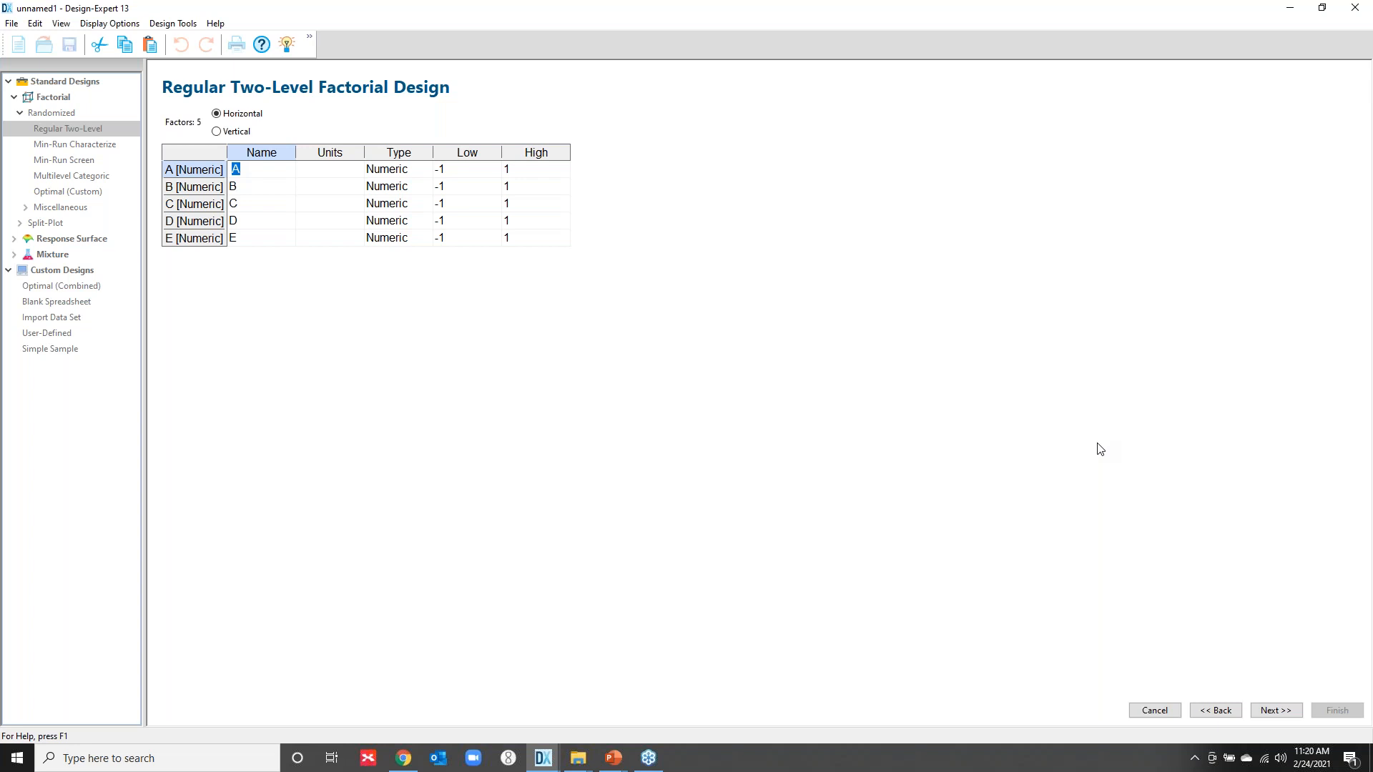
text(feed rate)
key(Tab)
text(l)
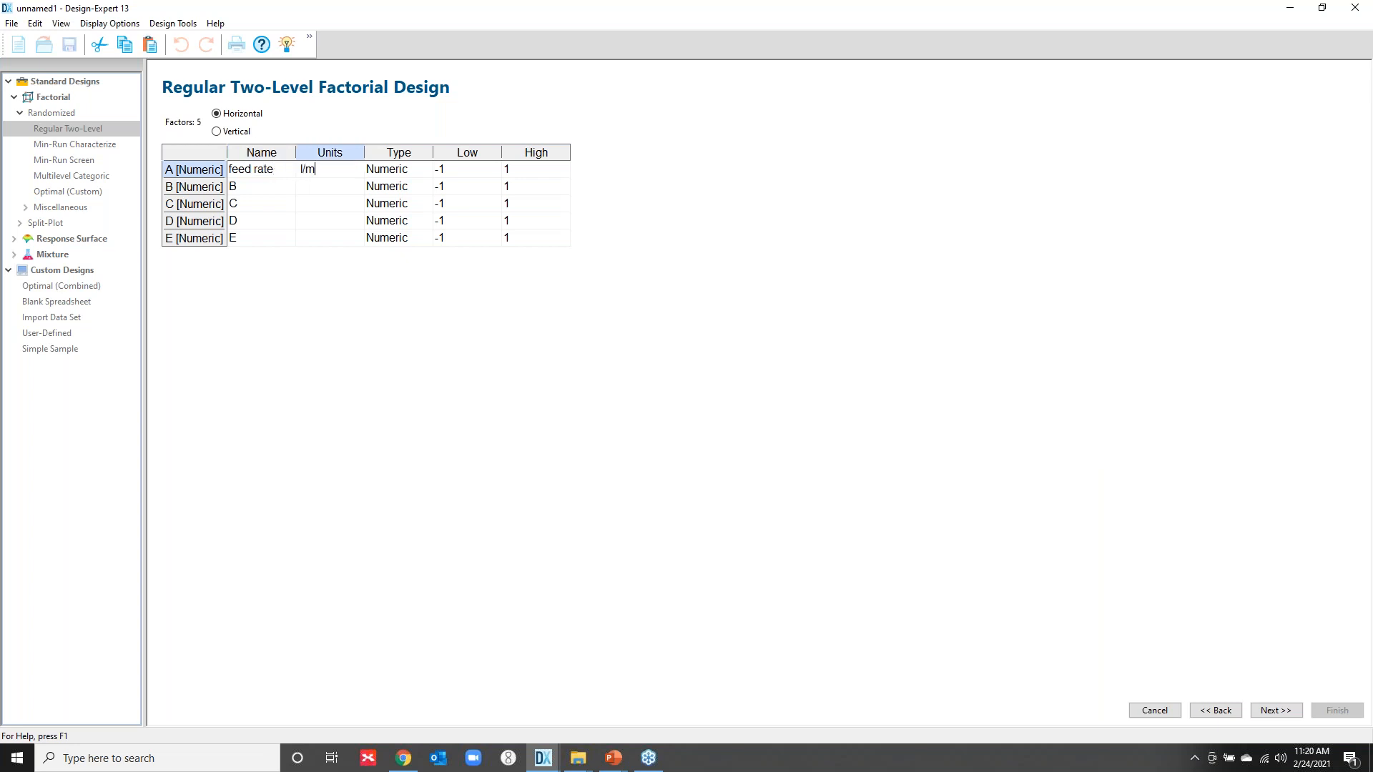
text(/min)
key(Tab)
key(Tab)
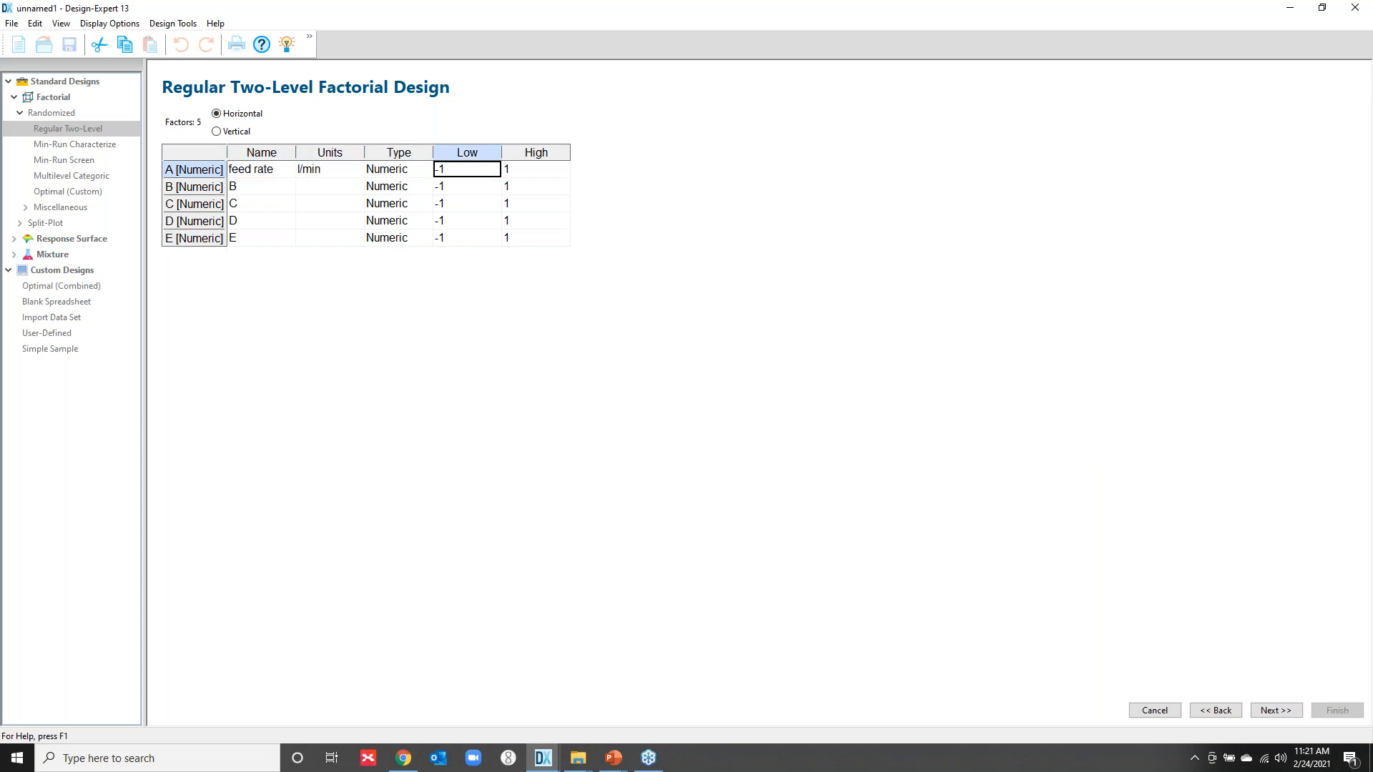
text(10)
key(Tab)
text(15)
key(Tab)
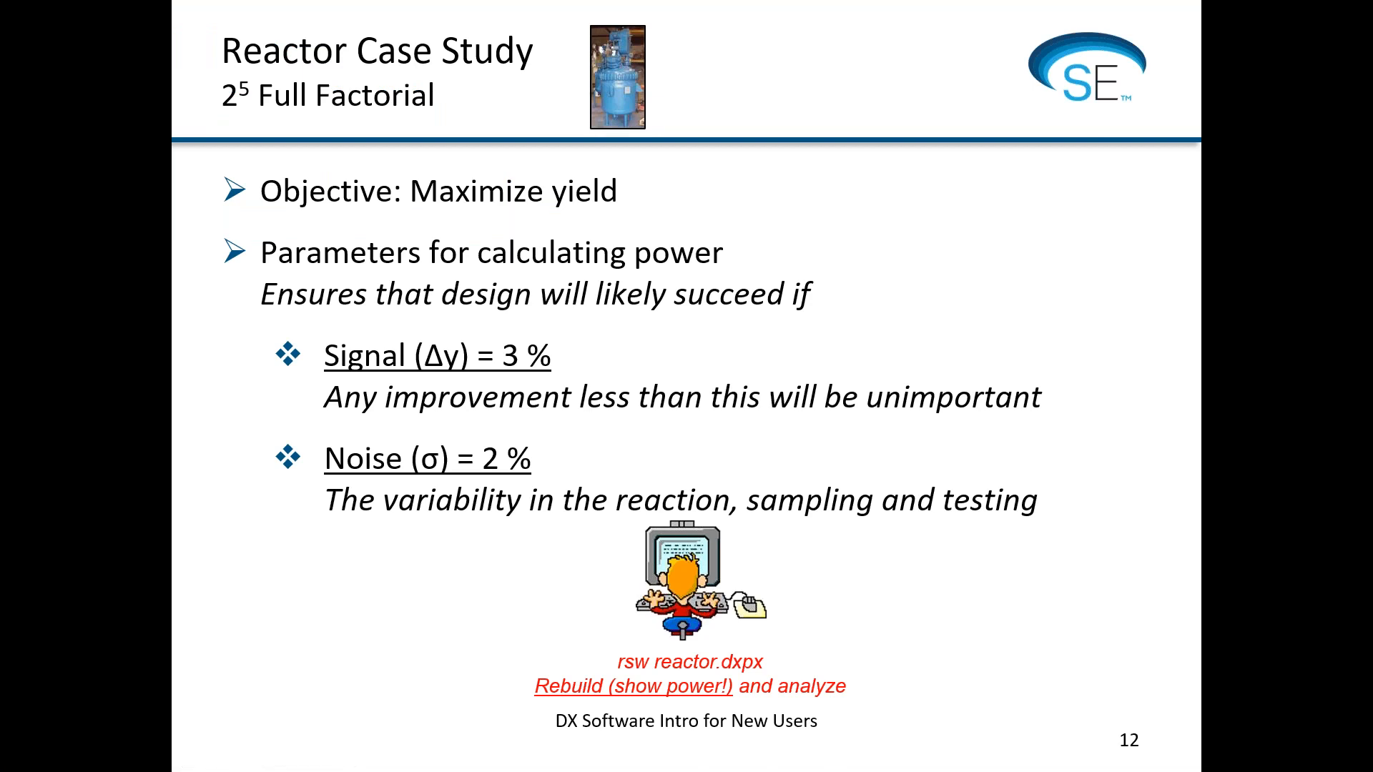
- Switch back to Design-Expert, proceed to the factor definitions, and keep the atmosphere factor's type as Categoric
key(alt+Tab)
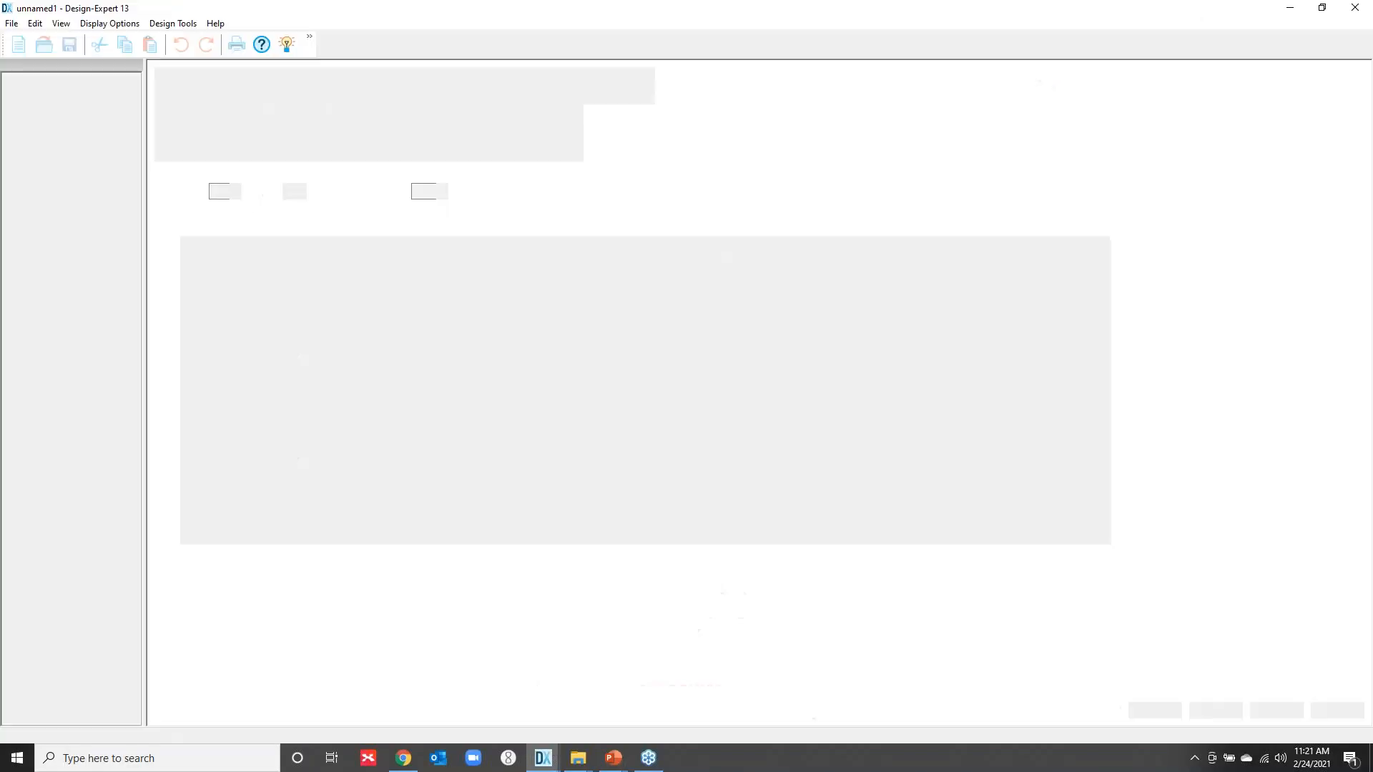
click(1263, 712)
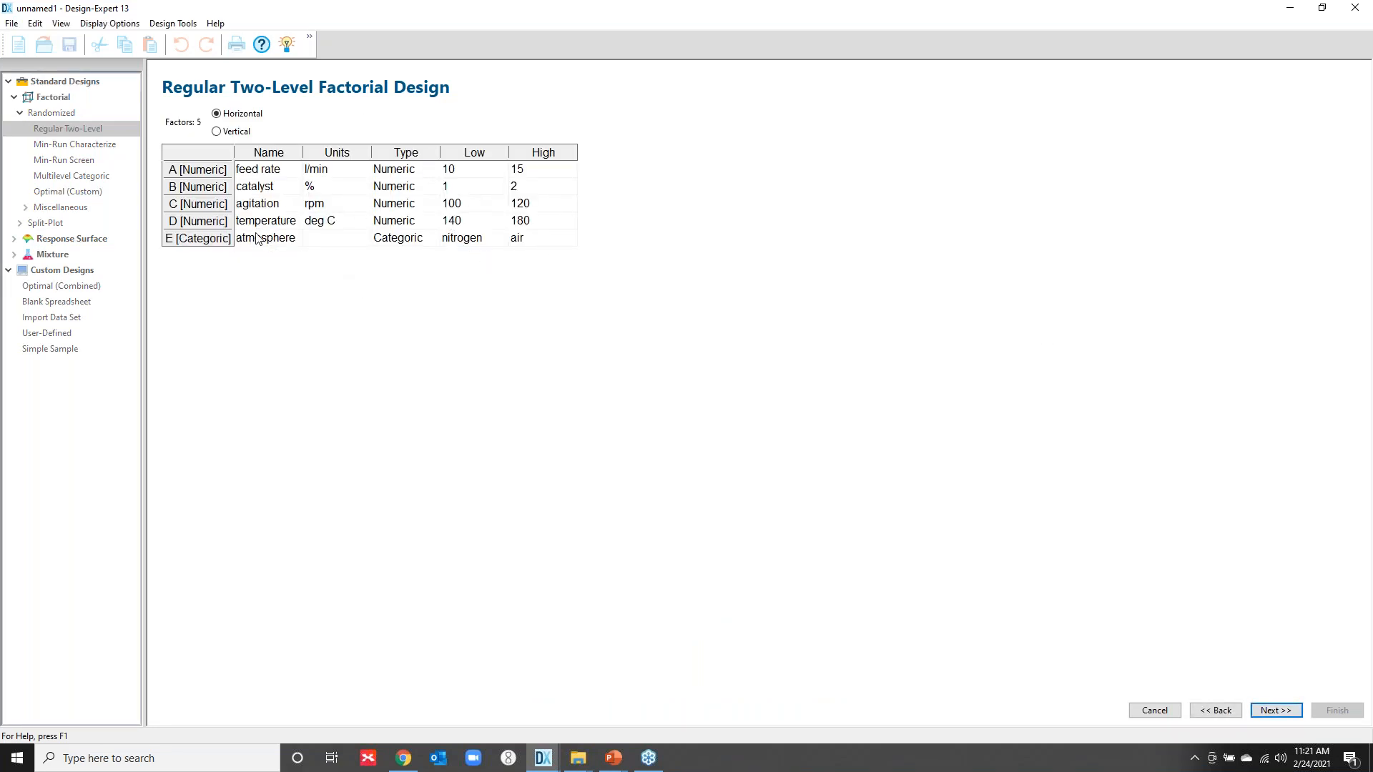
click(396, 239)
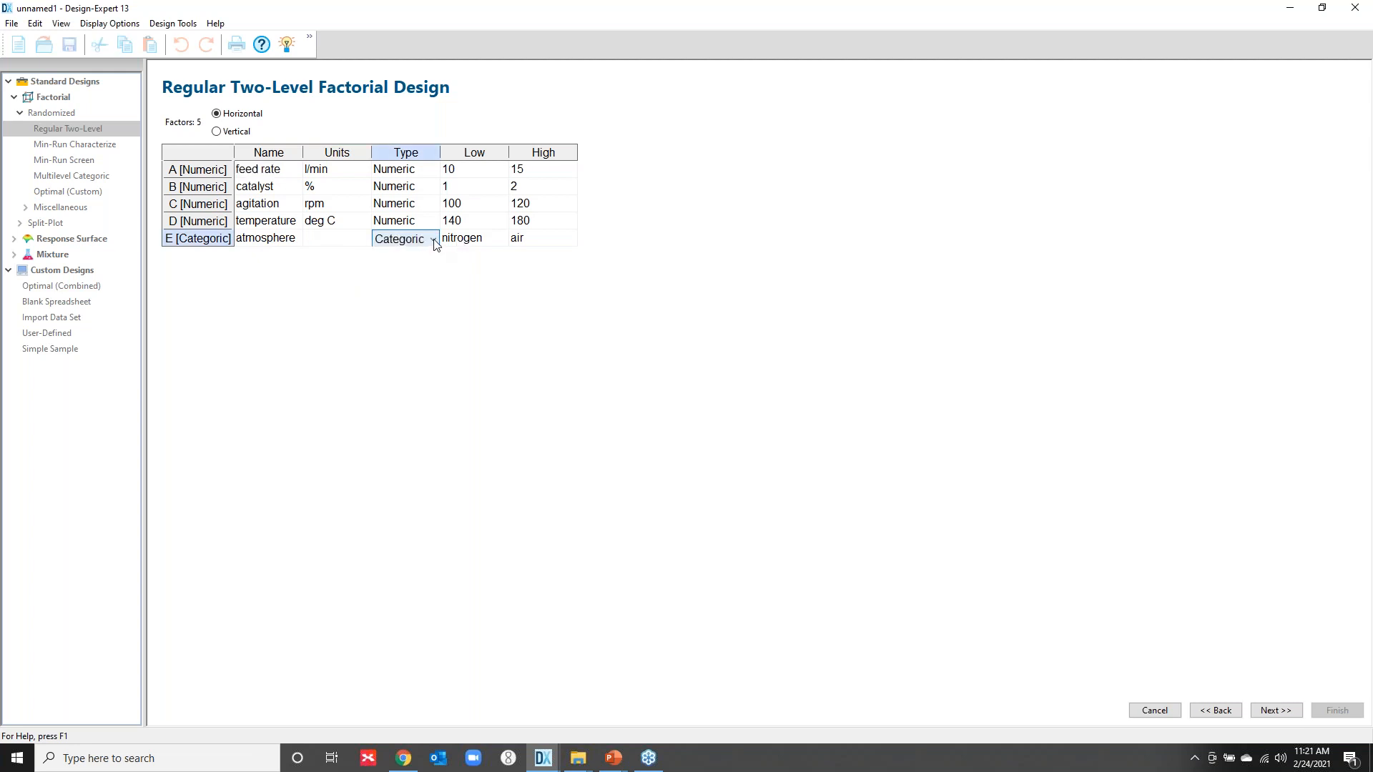
click(434, 241)
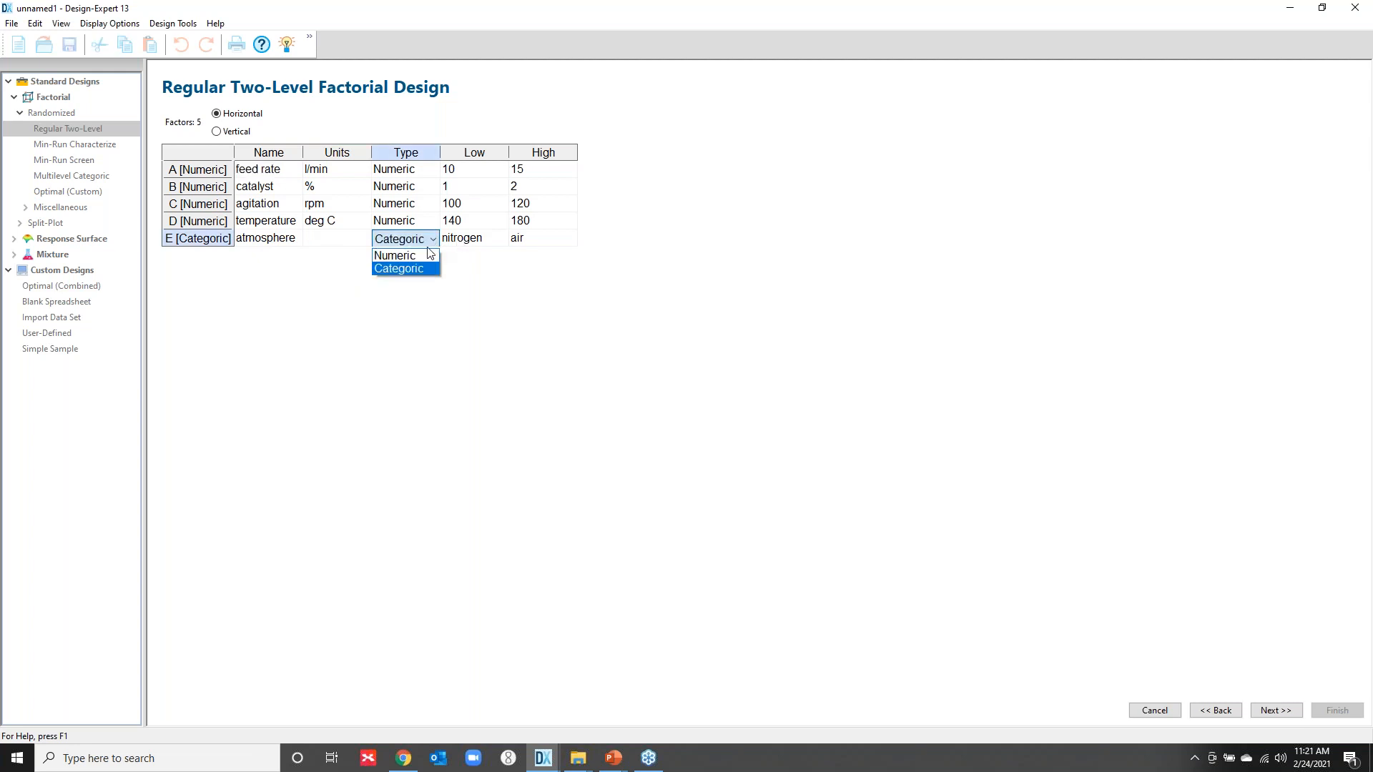
click(422, 271)
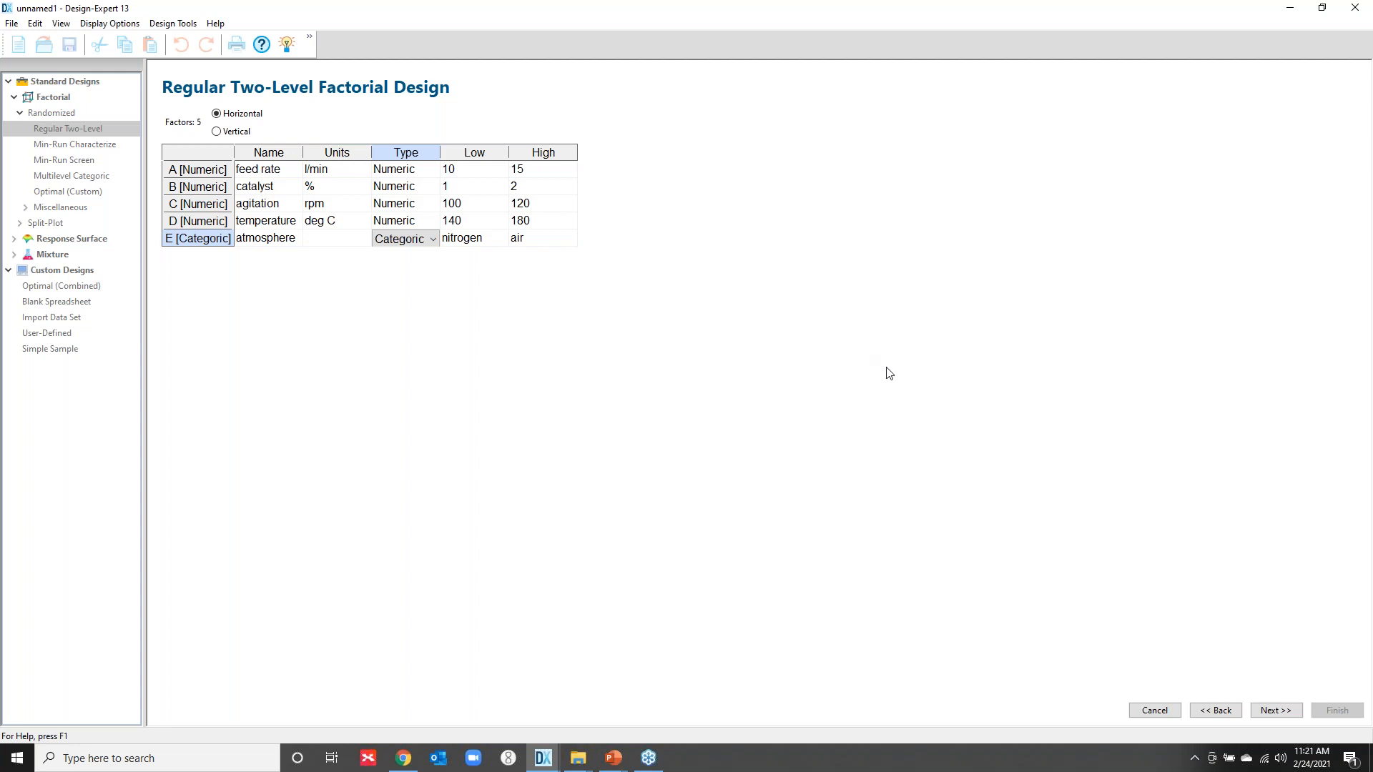
- Set the Yield response's difference to detect to 3 and estimated standard deviation to 2, and finish the design after the power calculation
click(1276, 711)
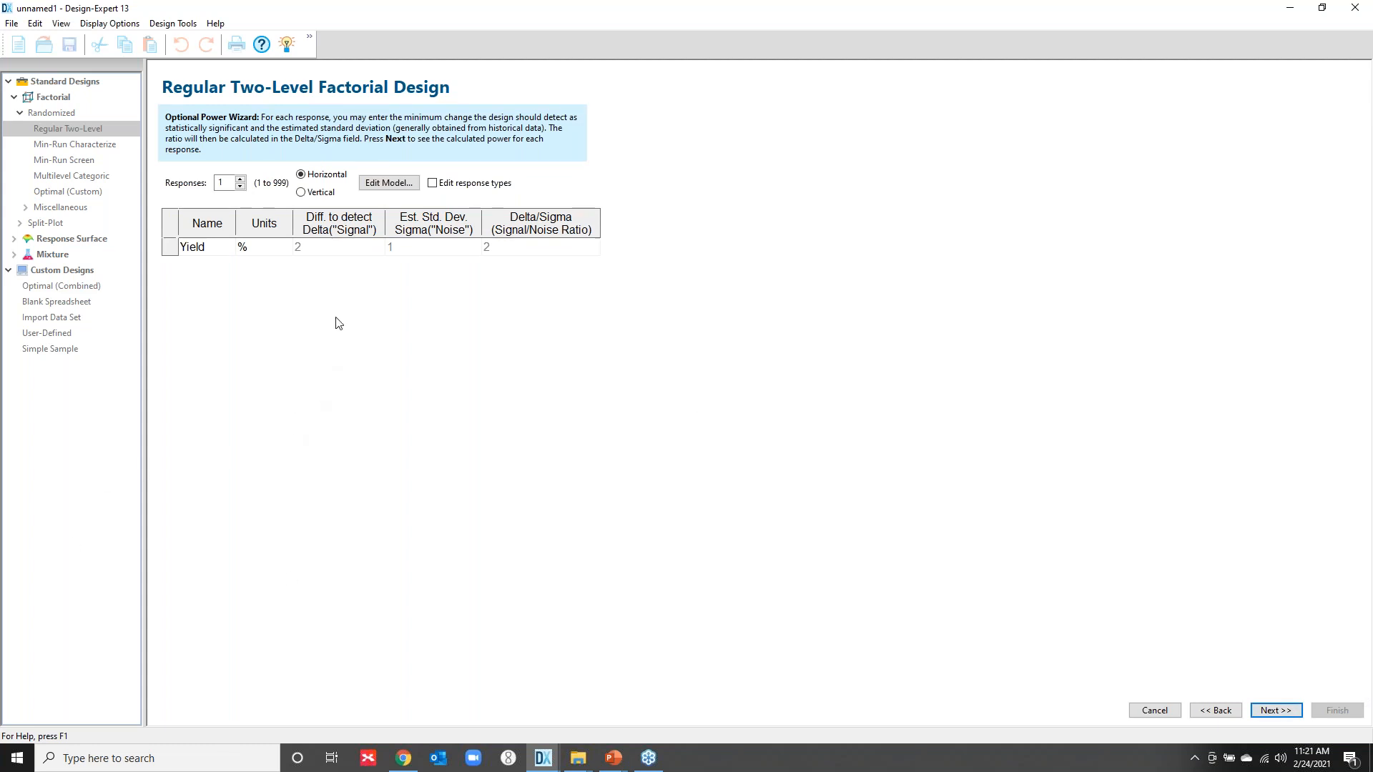
click(320, 251)
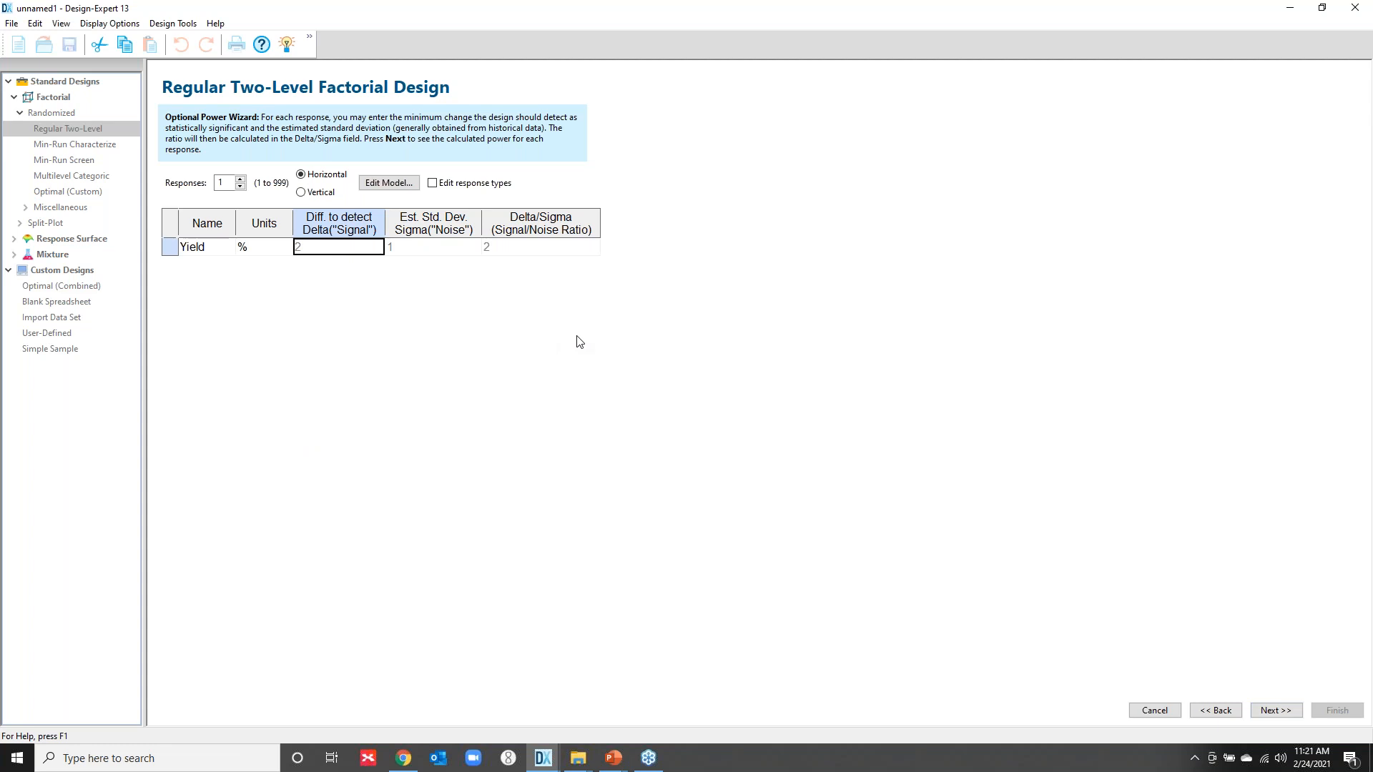
text(3)
key(Tab)
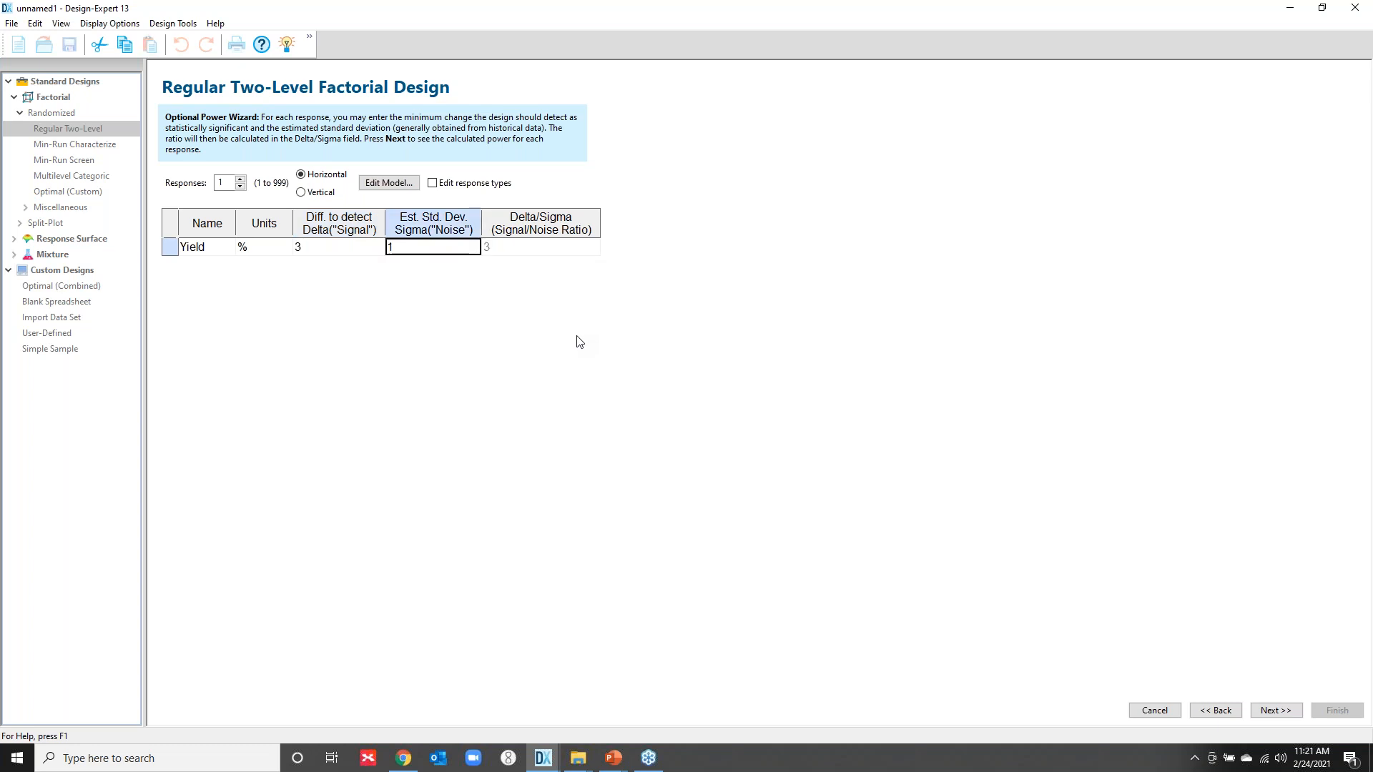
text(2)
key(Tab)
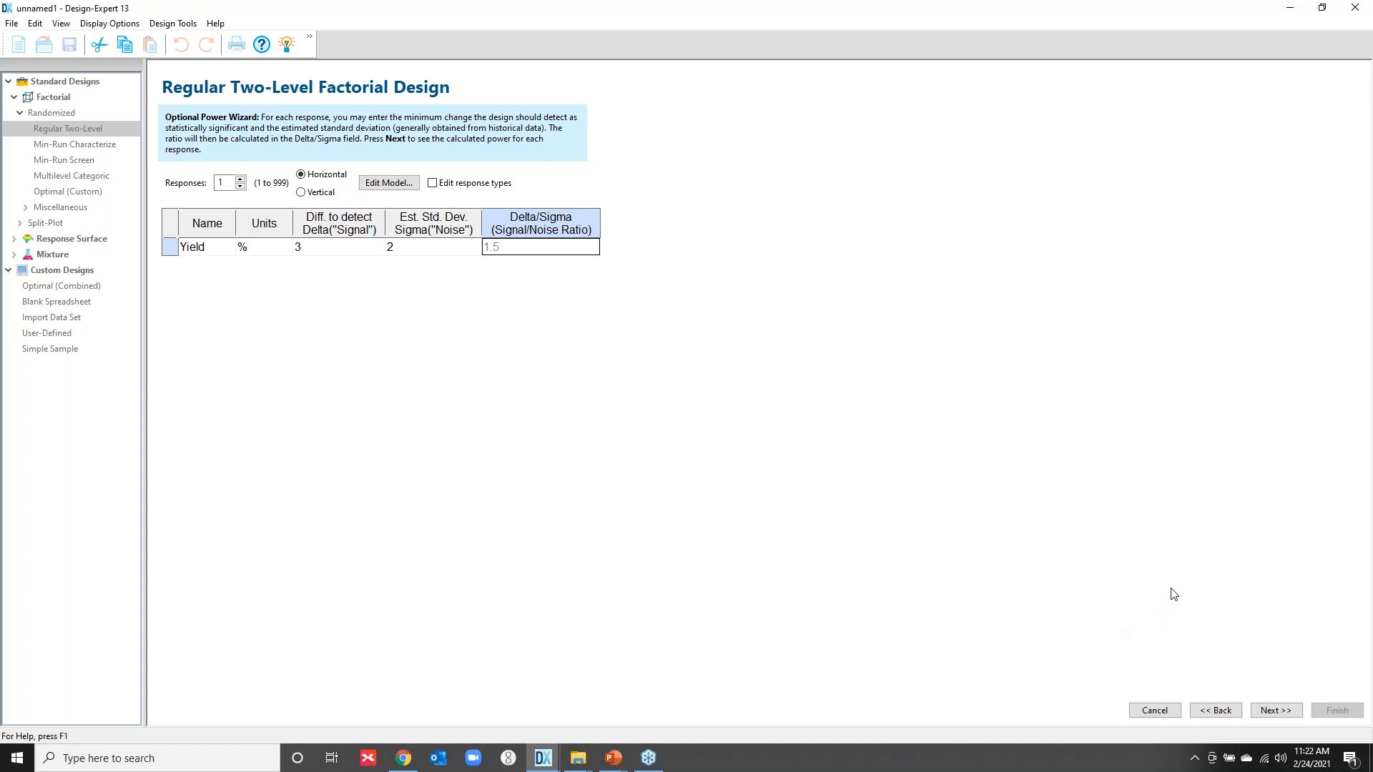
click(1276, 712)
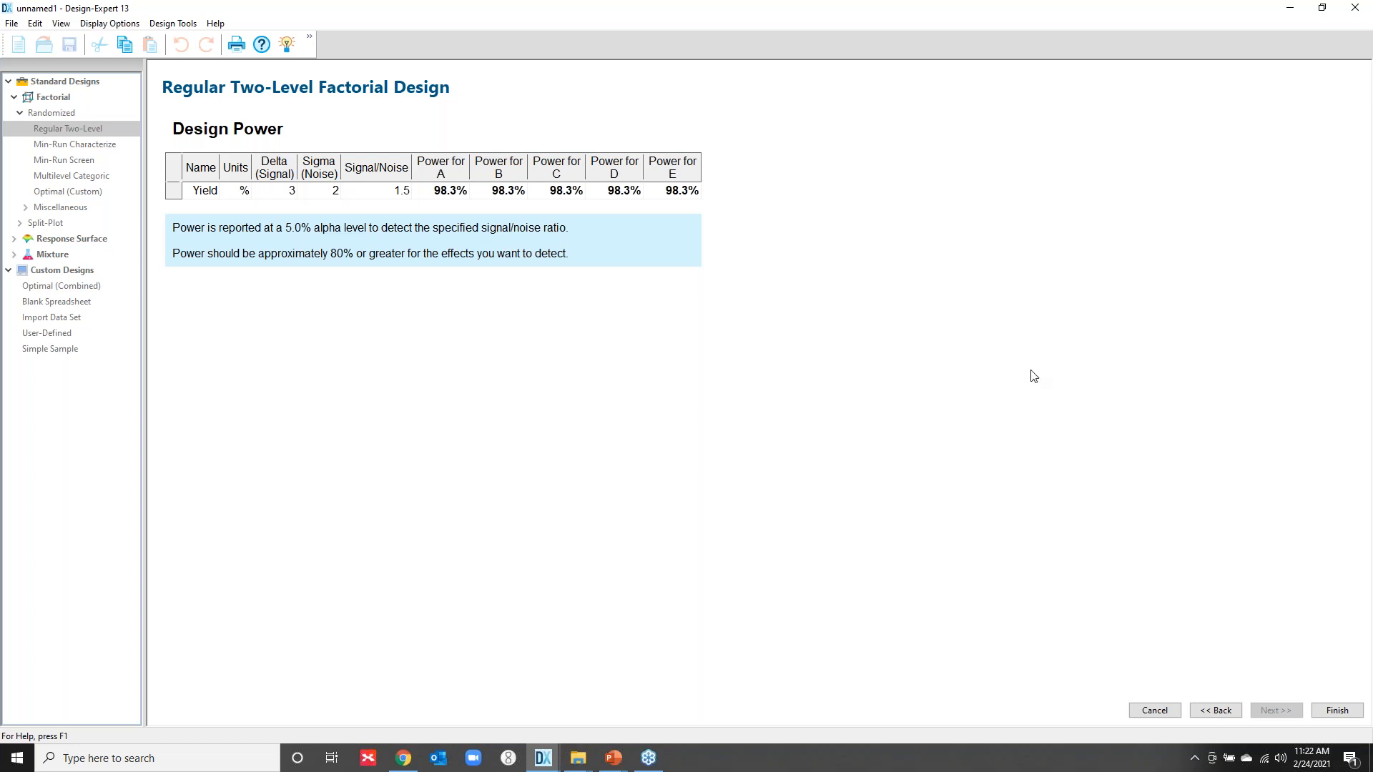
click(1336, 712)
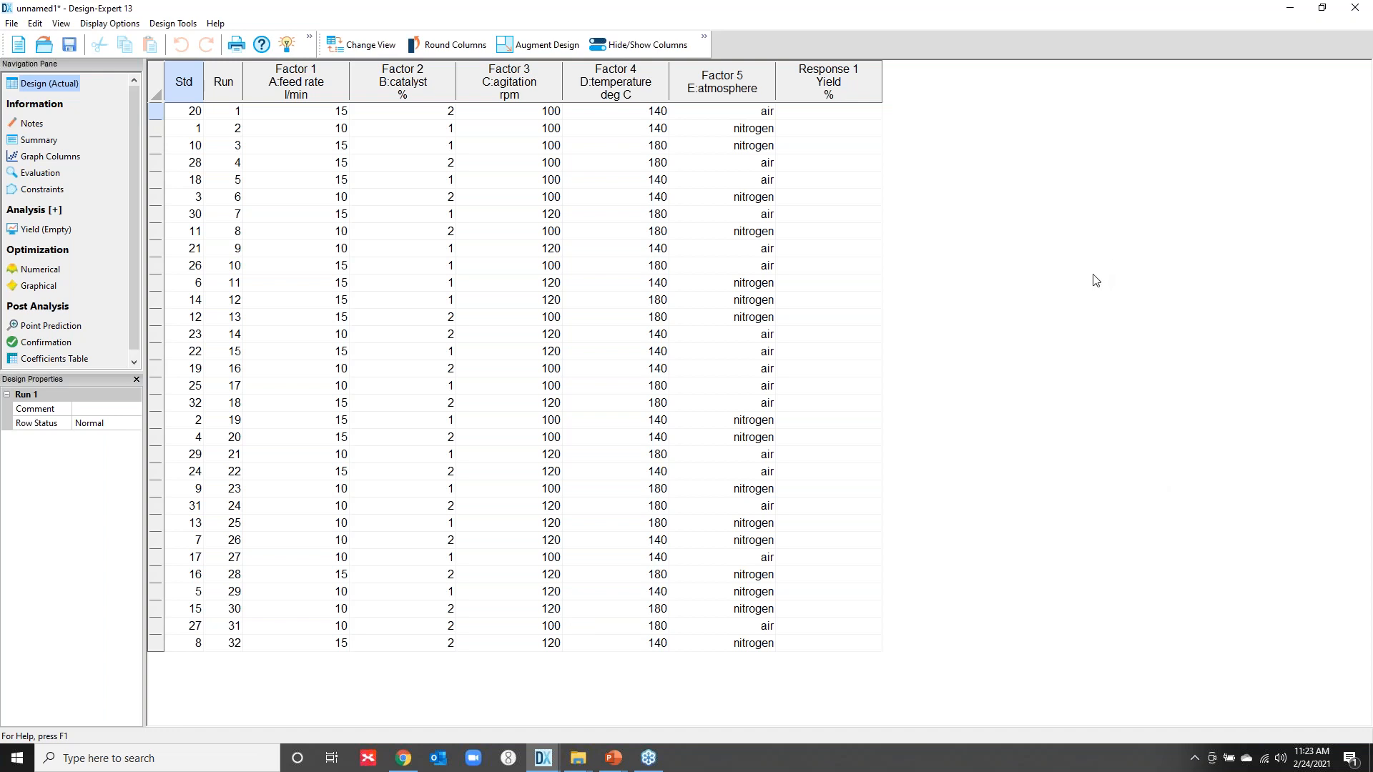
- Sort the design runs by temperature, and return them to run order
click(659, 96)
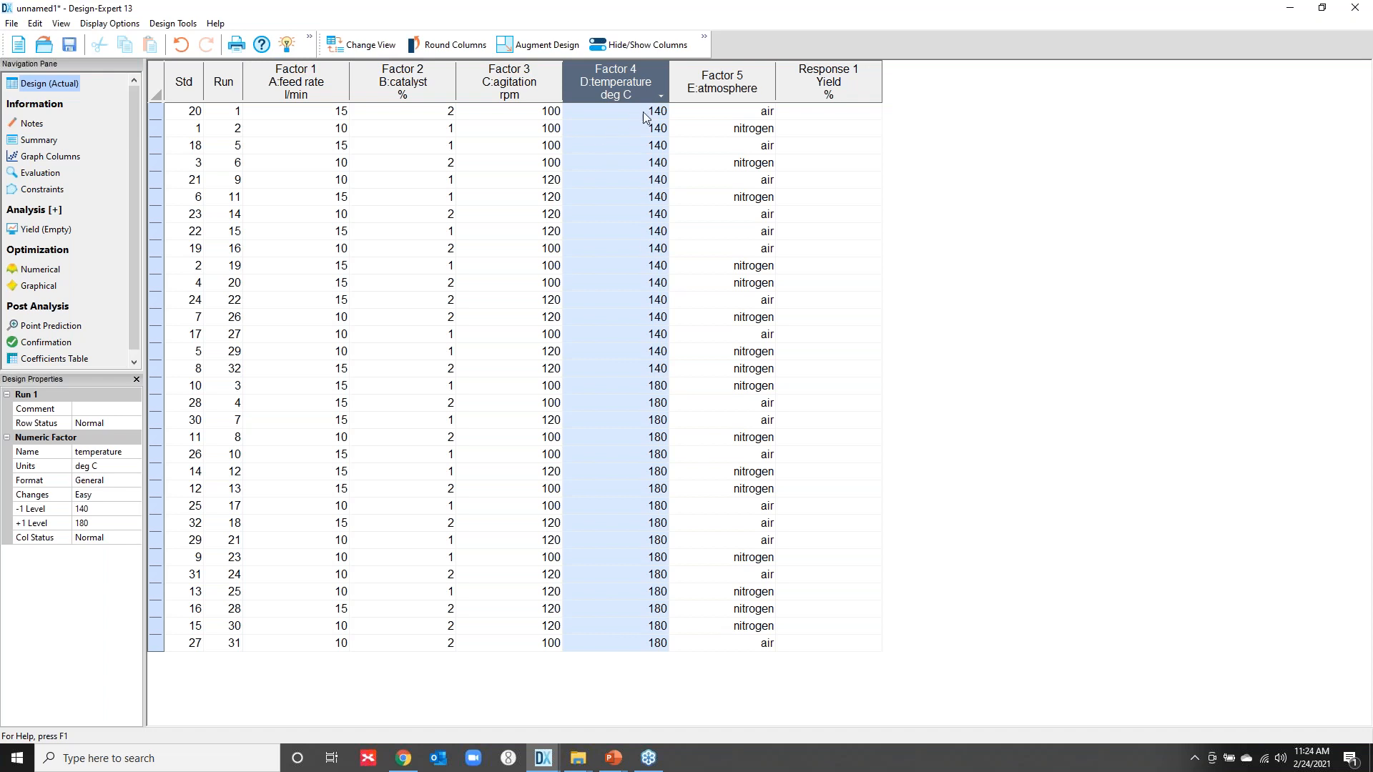
click(1022, 296)
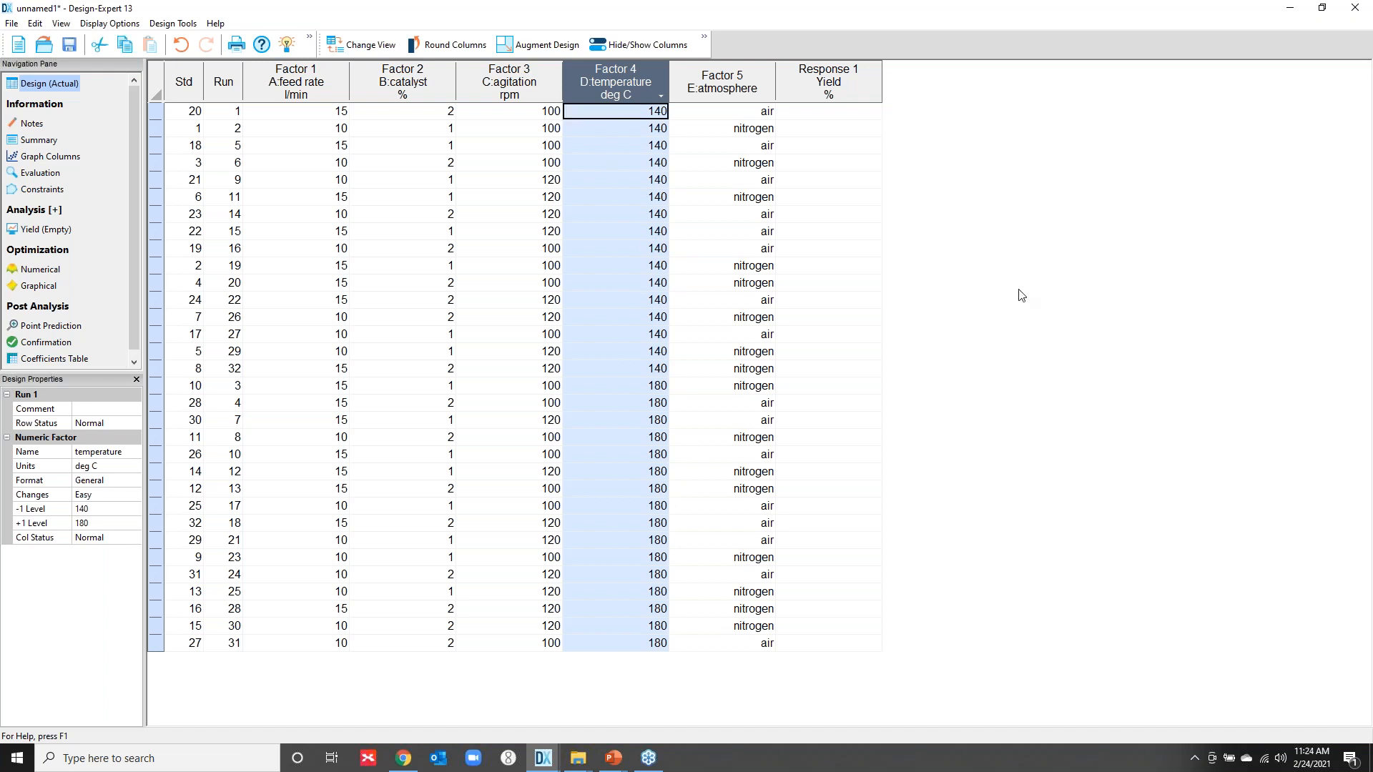
click(221, 93)
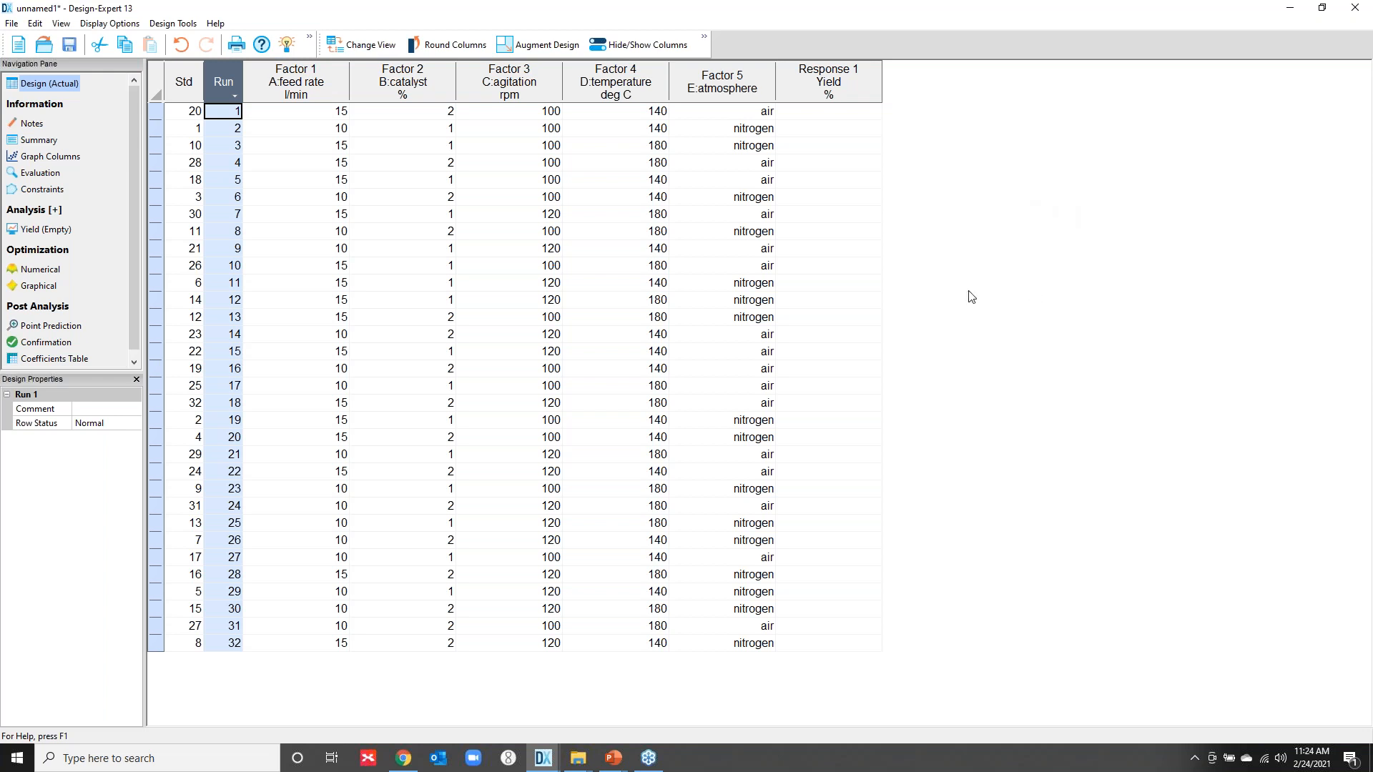
- Simulate the Yield response data using the simulation file rsw reactor.simx
click(852, 112)
right_click(853, 93)
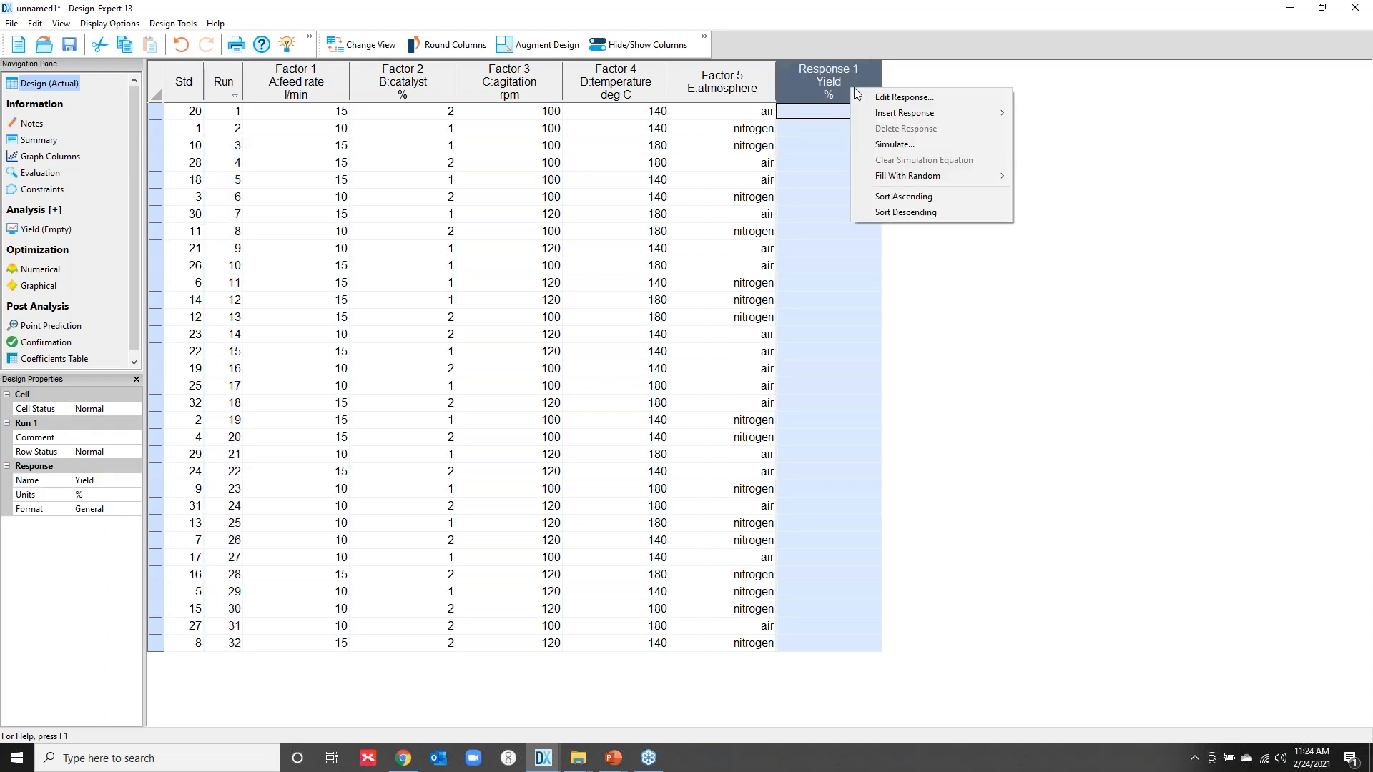
click(1171, 284)
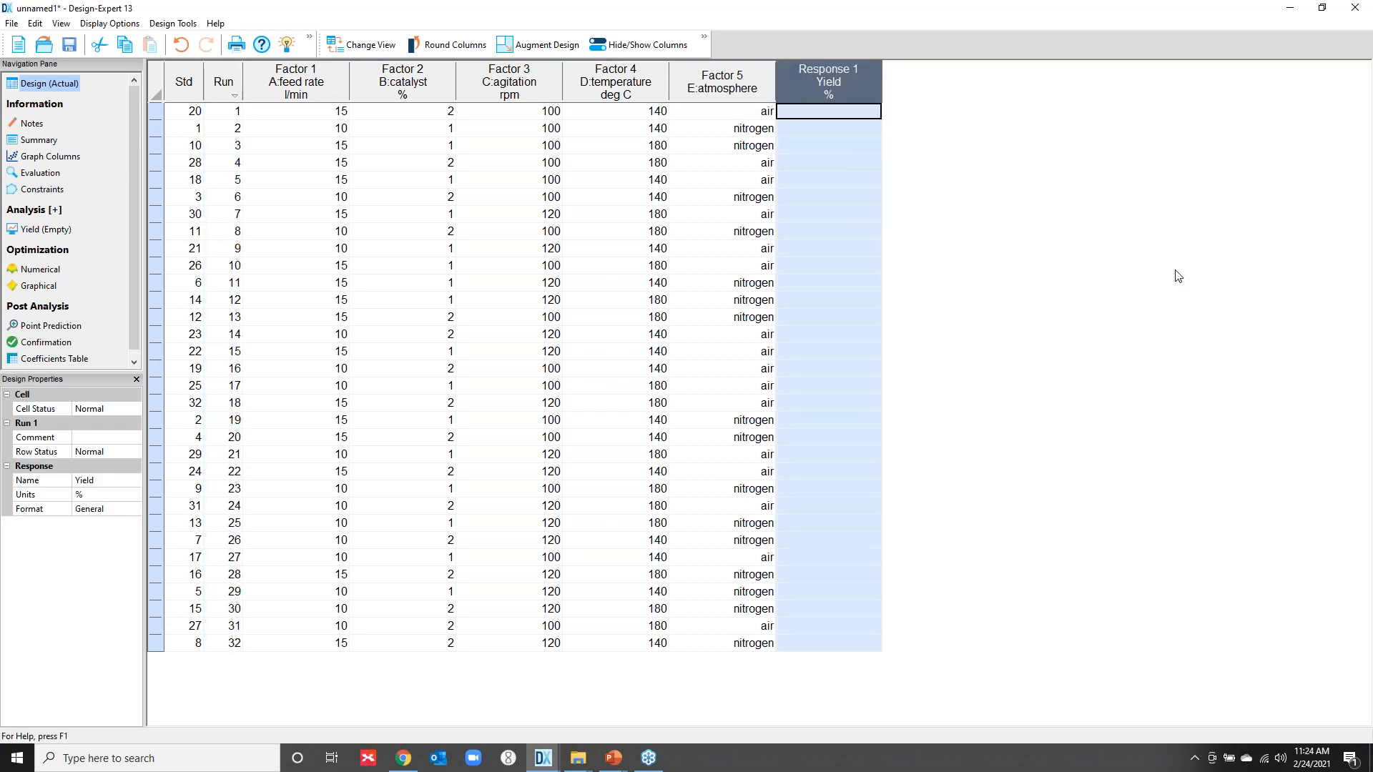
click(856, 542)
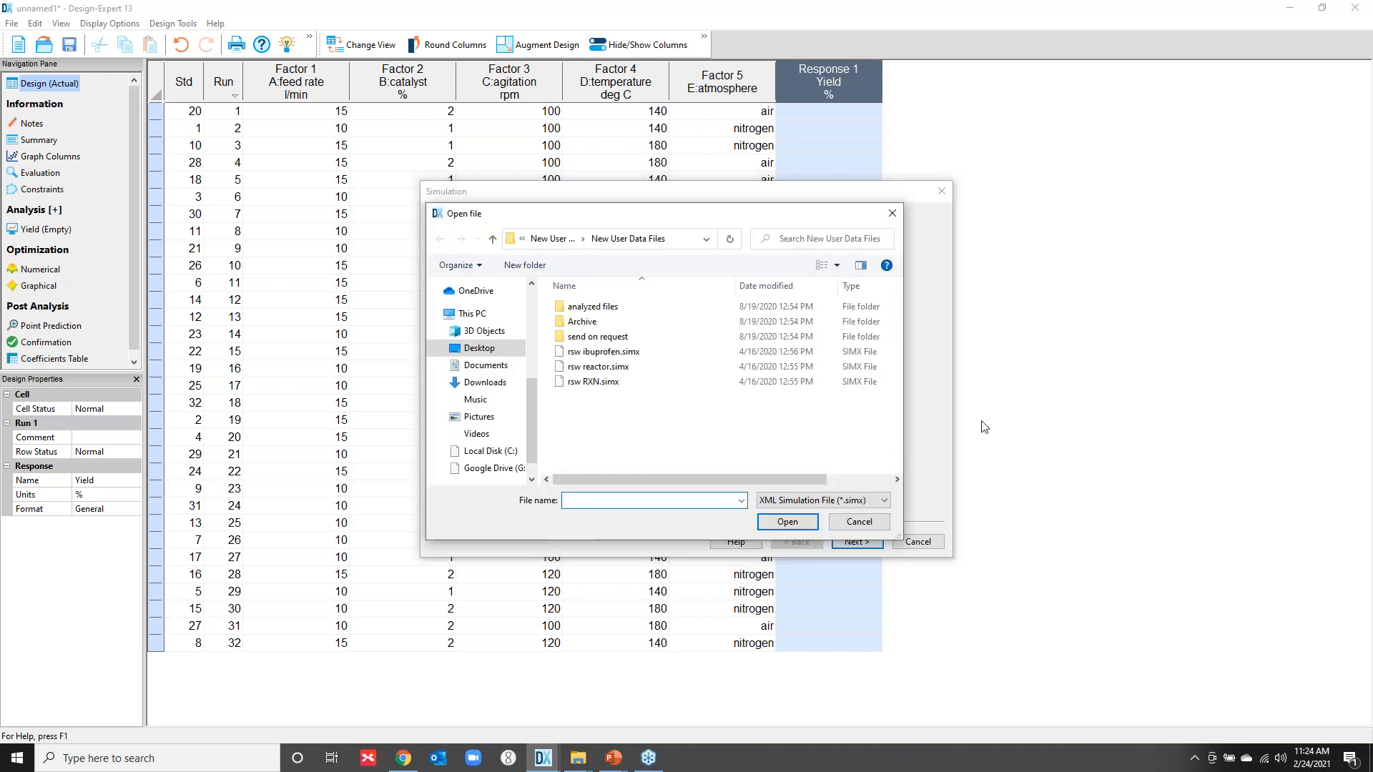
double_click(629, 366)
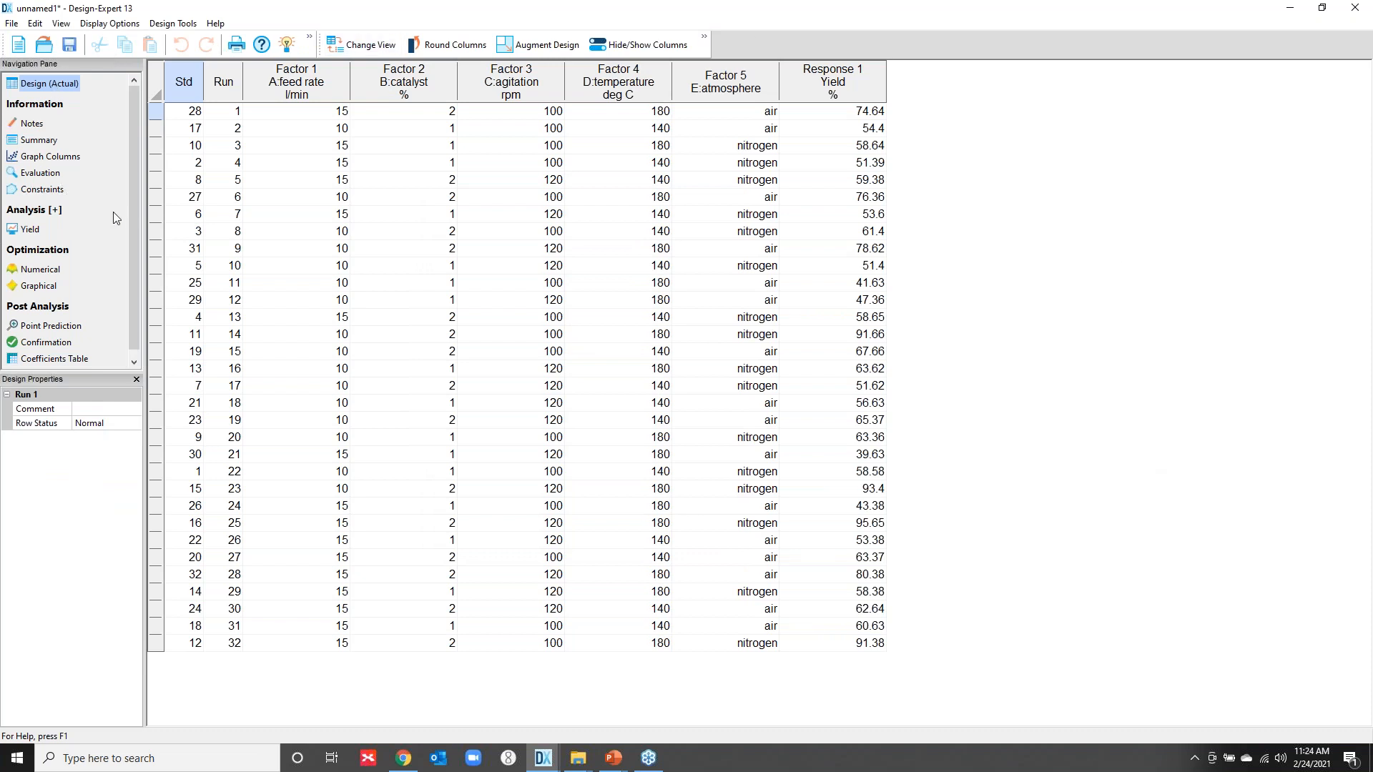
- Analyze Yield and select the B-catalyst, BD, DE, D-temperature and E-atmosphere effects on the half-normal plot
click(34, 234)
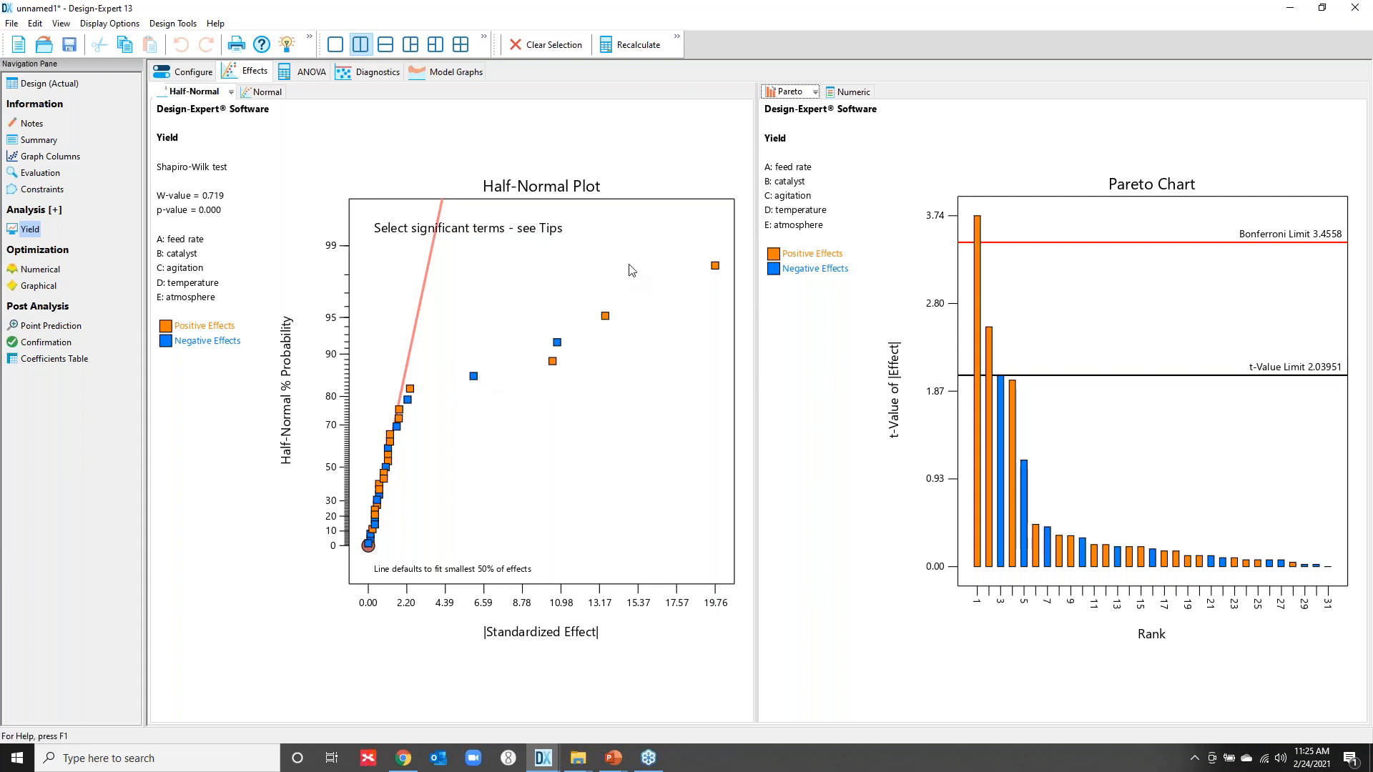
right_click(474, 376)
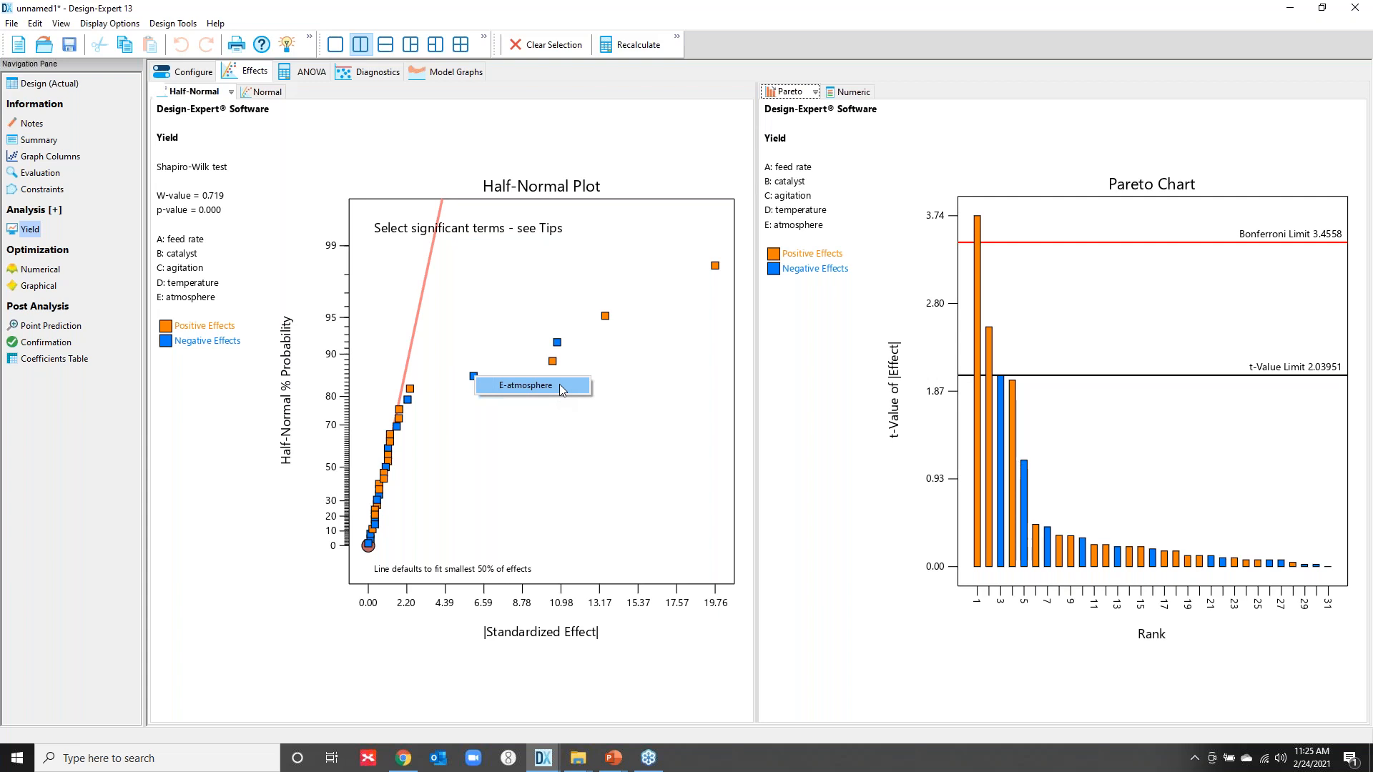
click(460, 464)
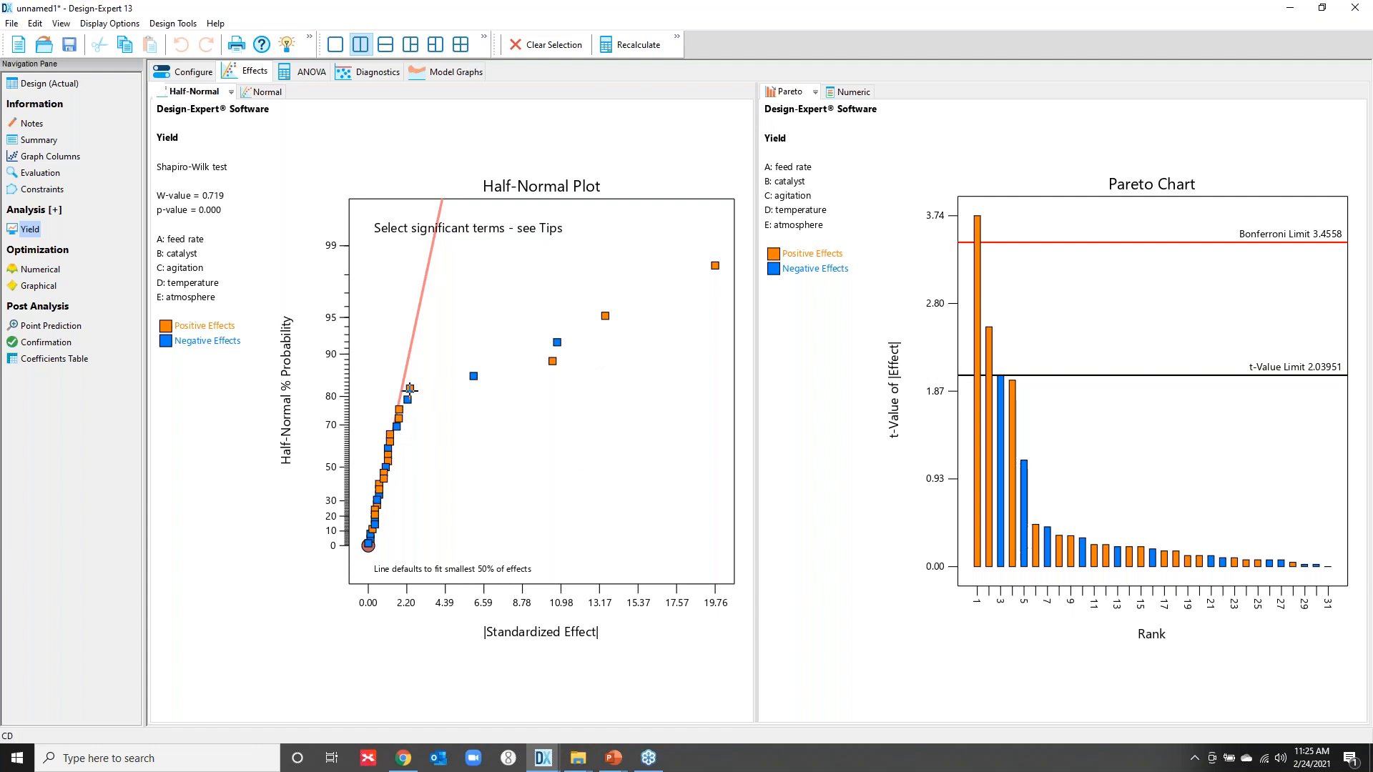
mouse_move(413, 394)
mouse_move(718, 271)
drag(425, 237, 728, 406)
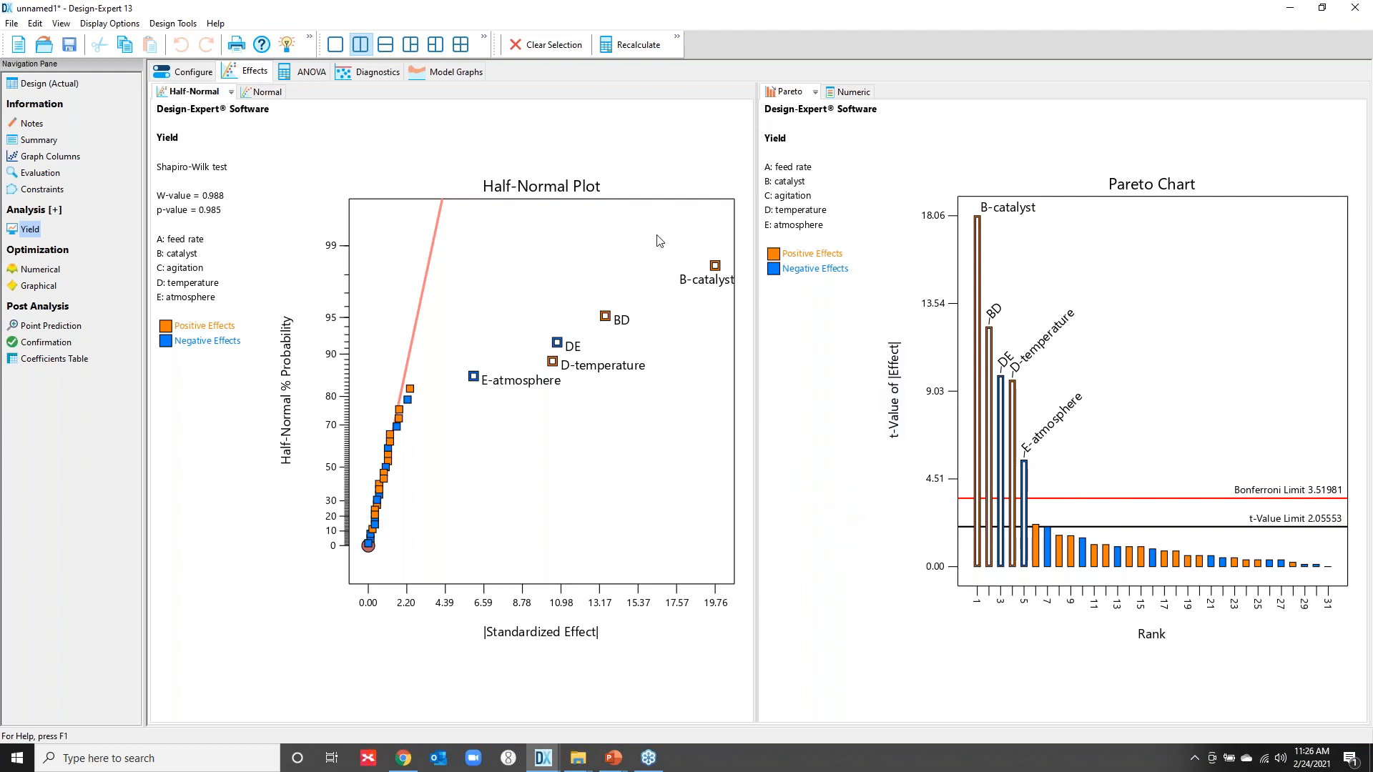
- Examine Yield's ANOVA with the coded equation, and its diagnostics including the Predicted vs. Actual plot
click(317, 75)
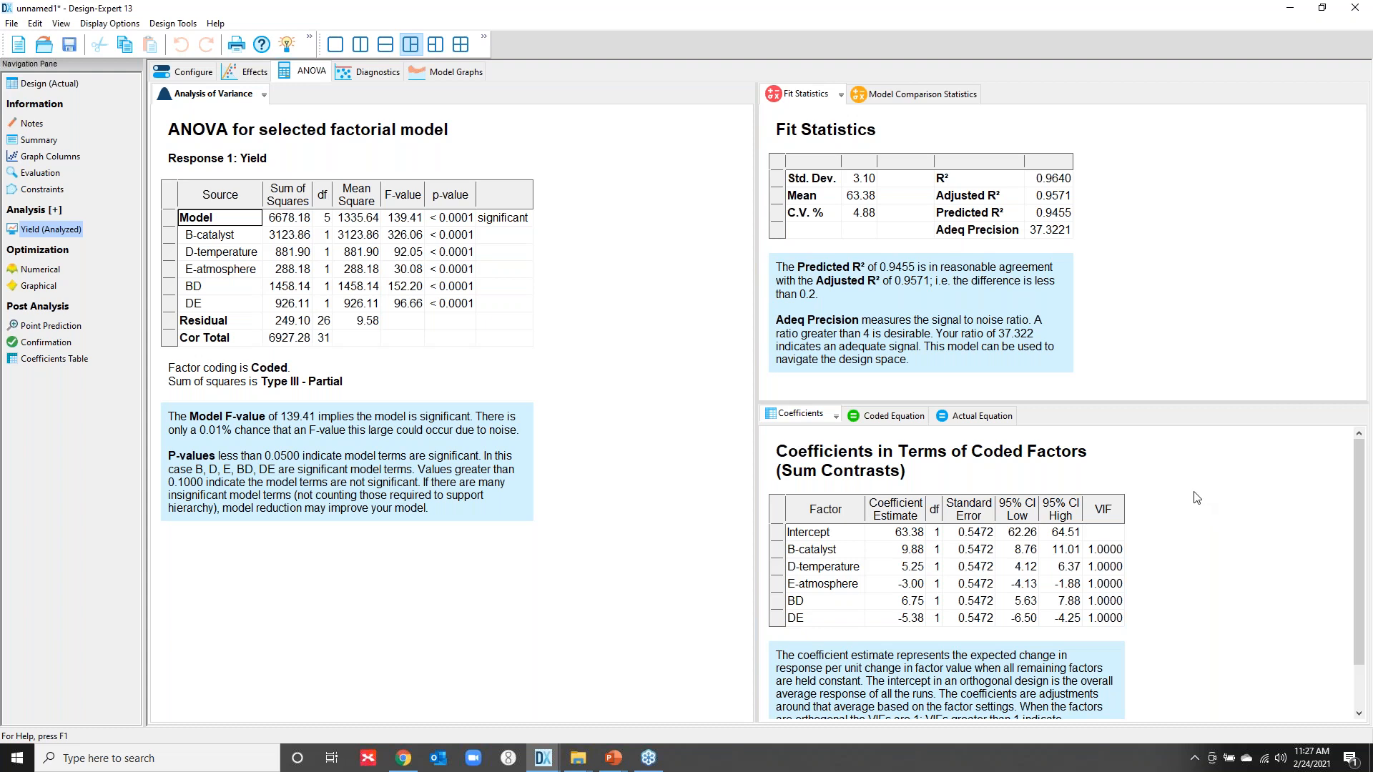
click(903, 422)
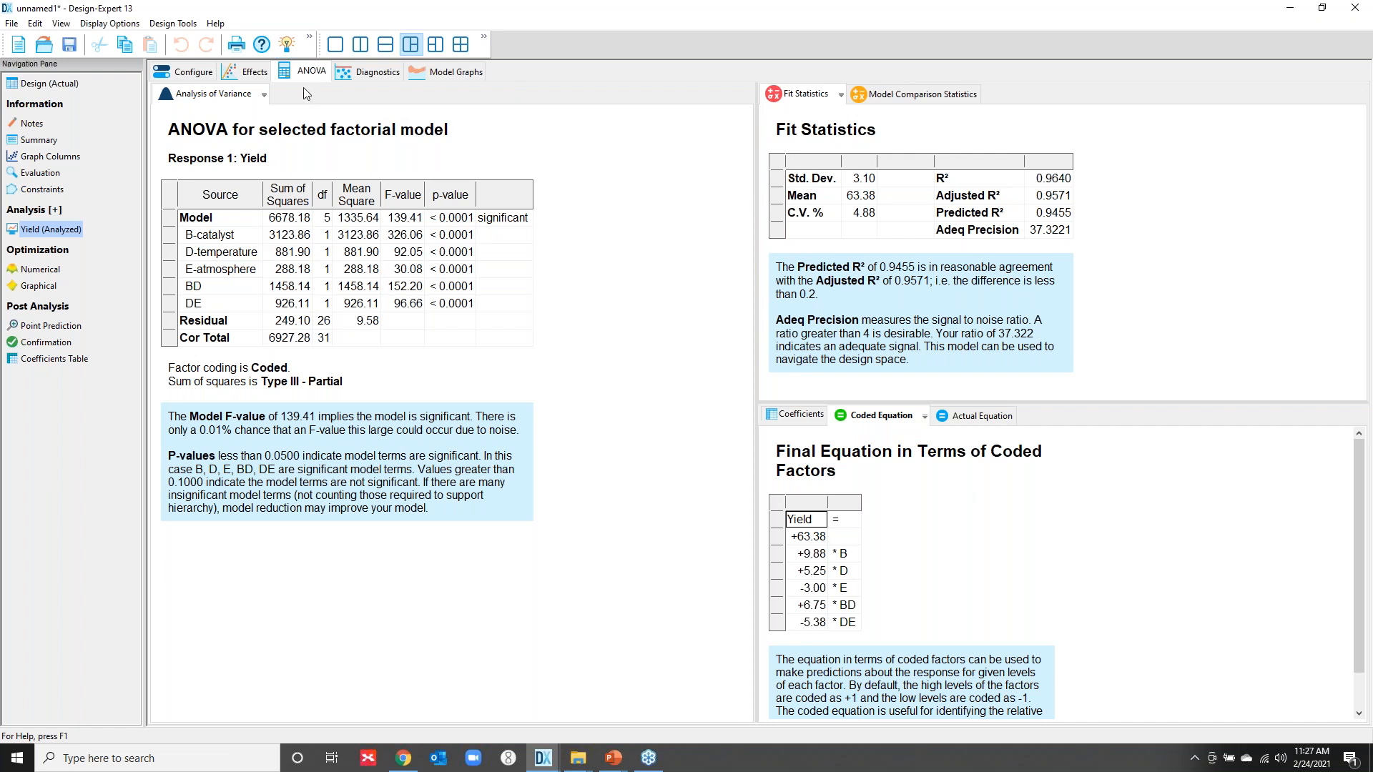
click(378, 72)
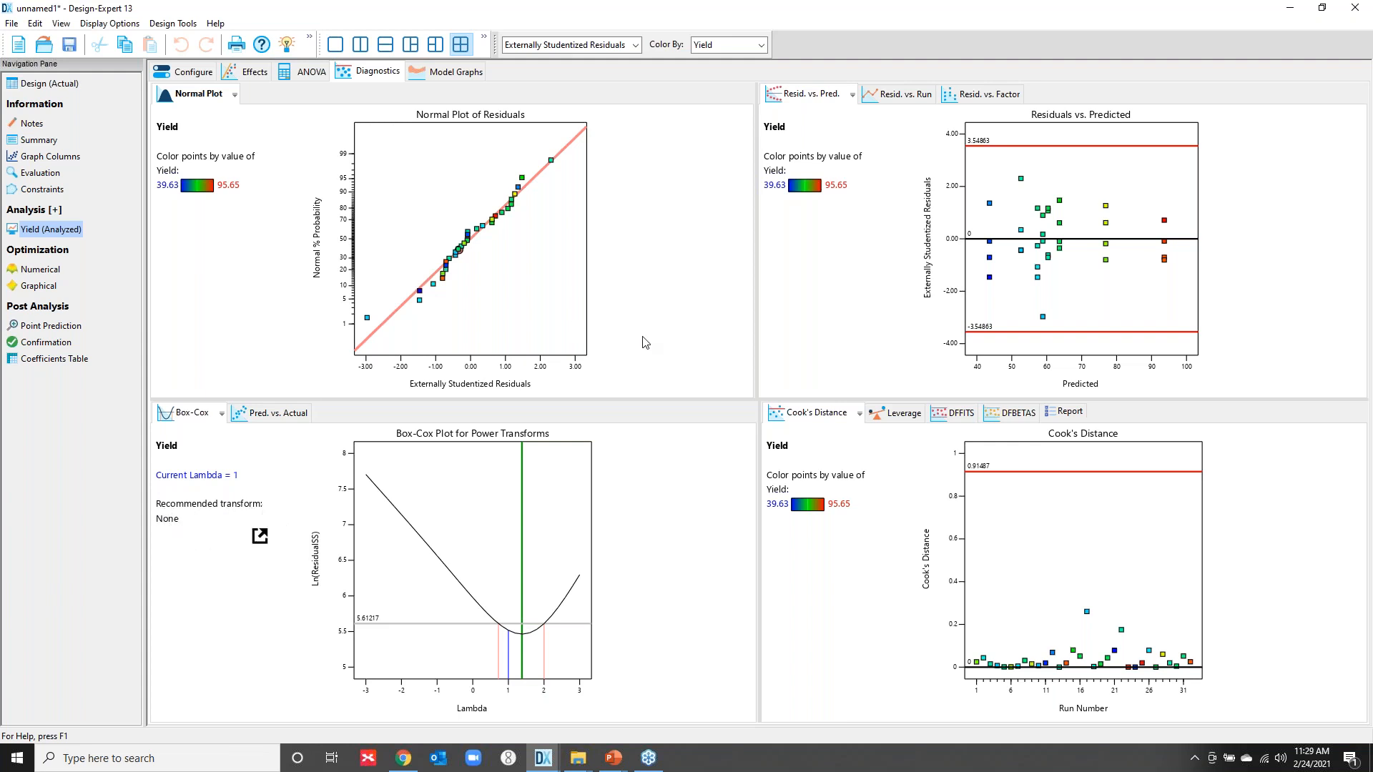
click(270, 413)
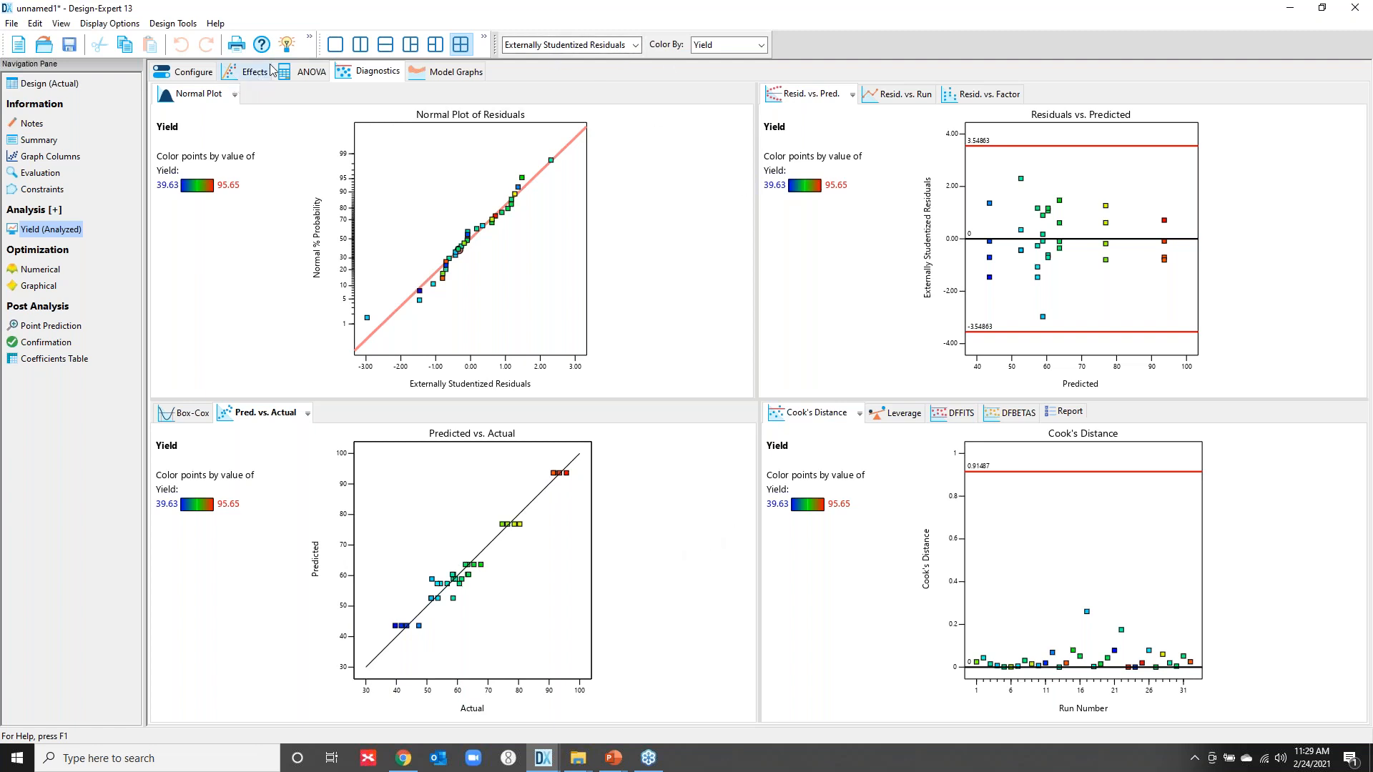
- View the catalyst-temperature interaction graph for Yield and check its model terms against the ANOVA table
click(455, 73)
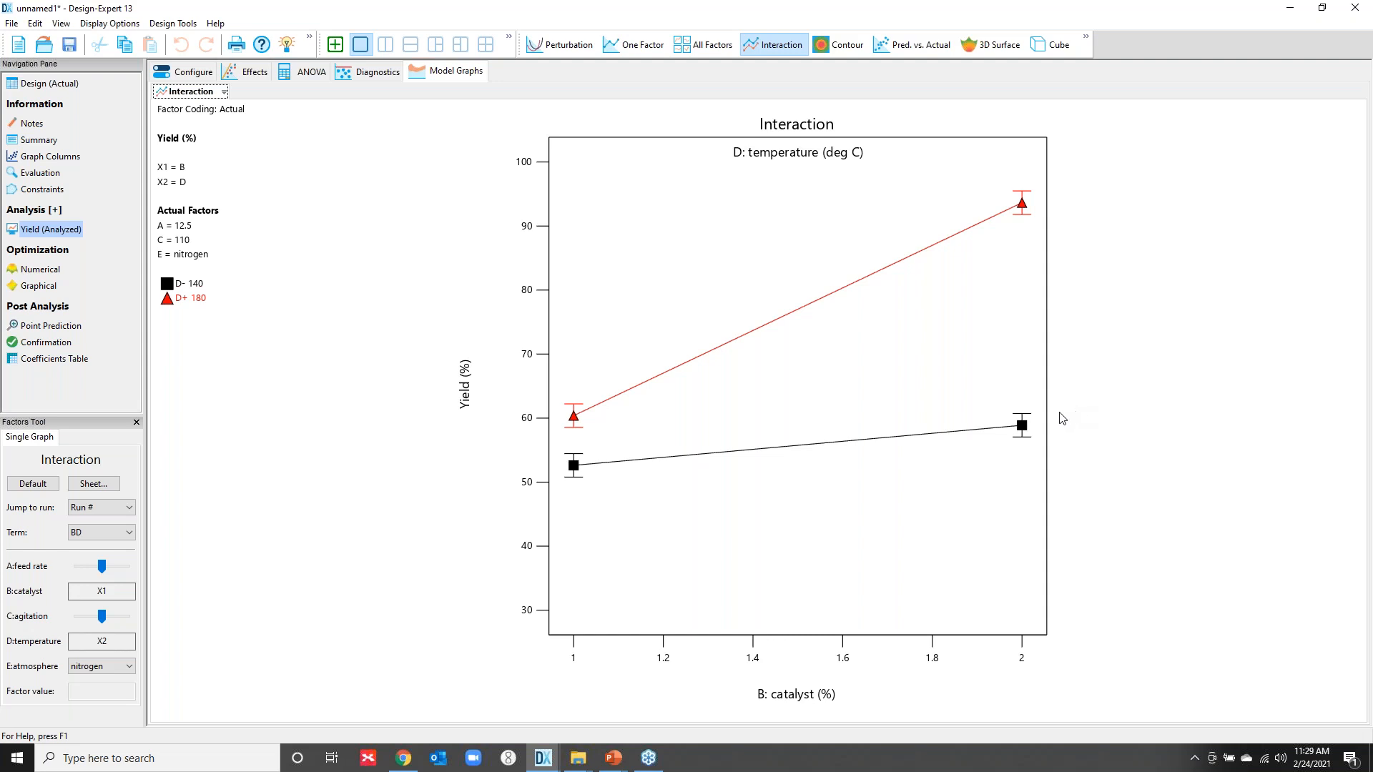
click(313, 72)
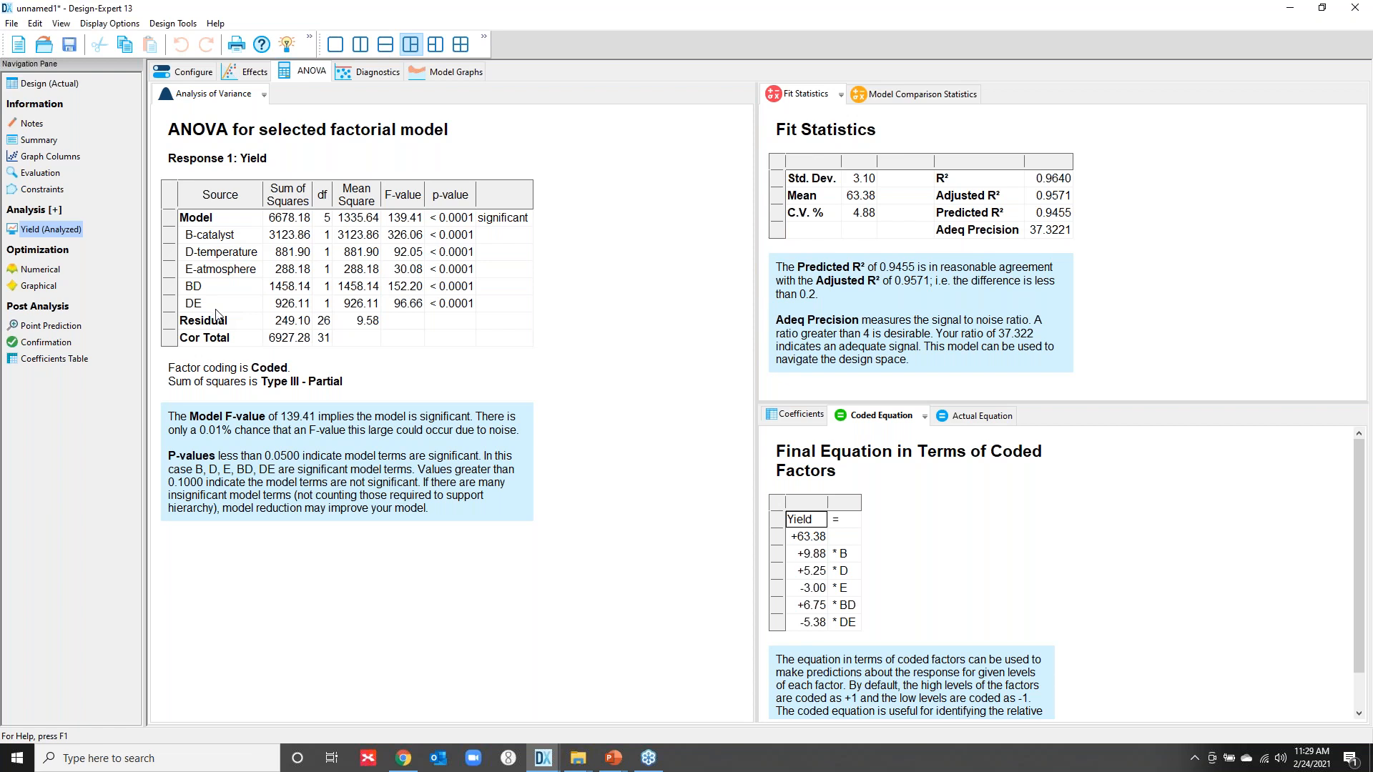
click(456, 71)
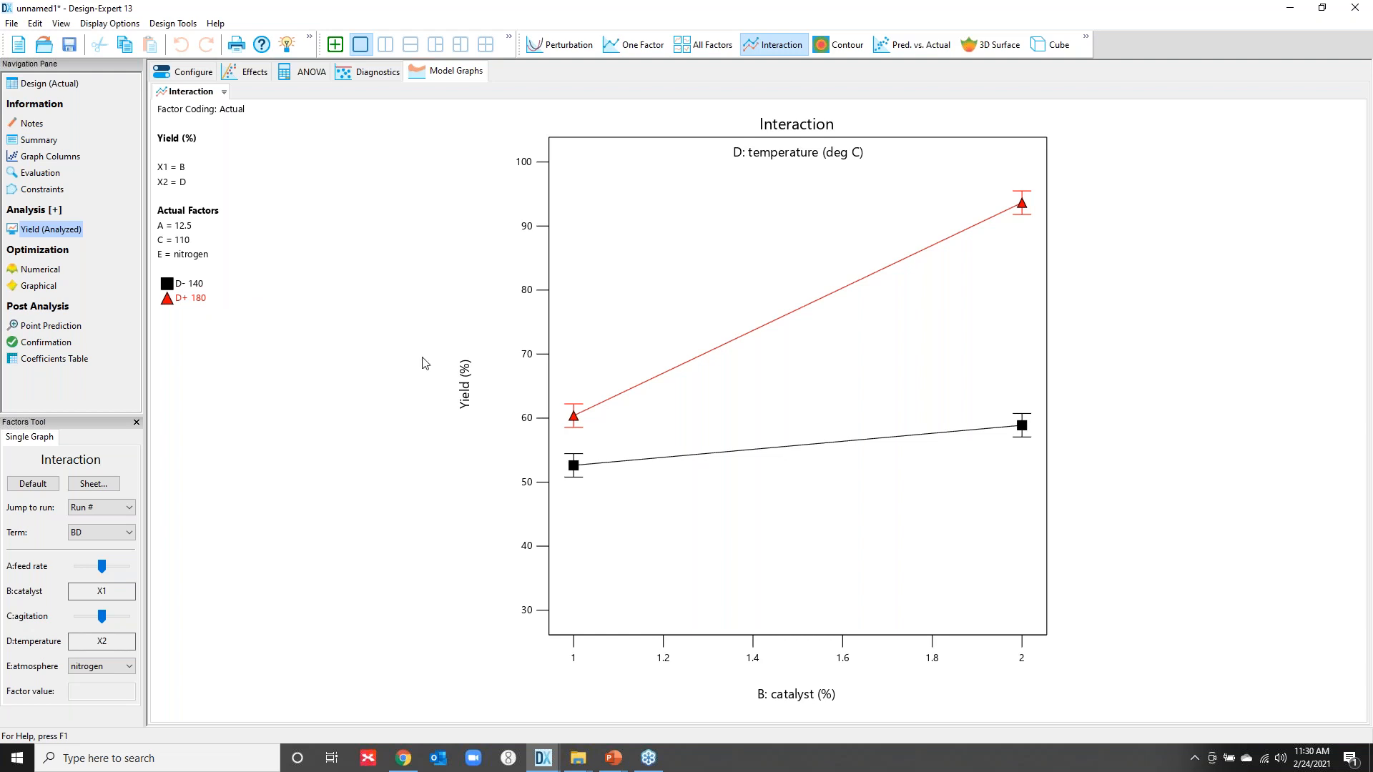
- Compare the catalyst-temperature interaction graph under air and nitrogen atmospheres, and inspect pairwise comparisons for the 2% catalyst, 180 deg C point
mouse_move(1022, 203)
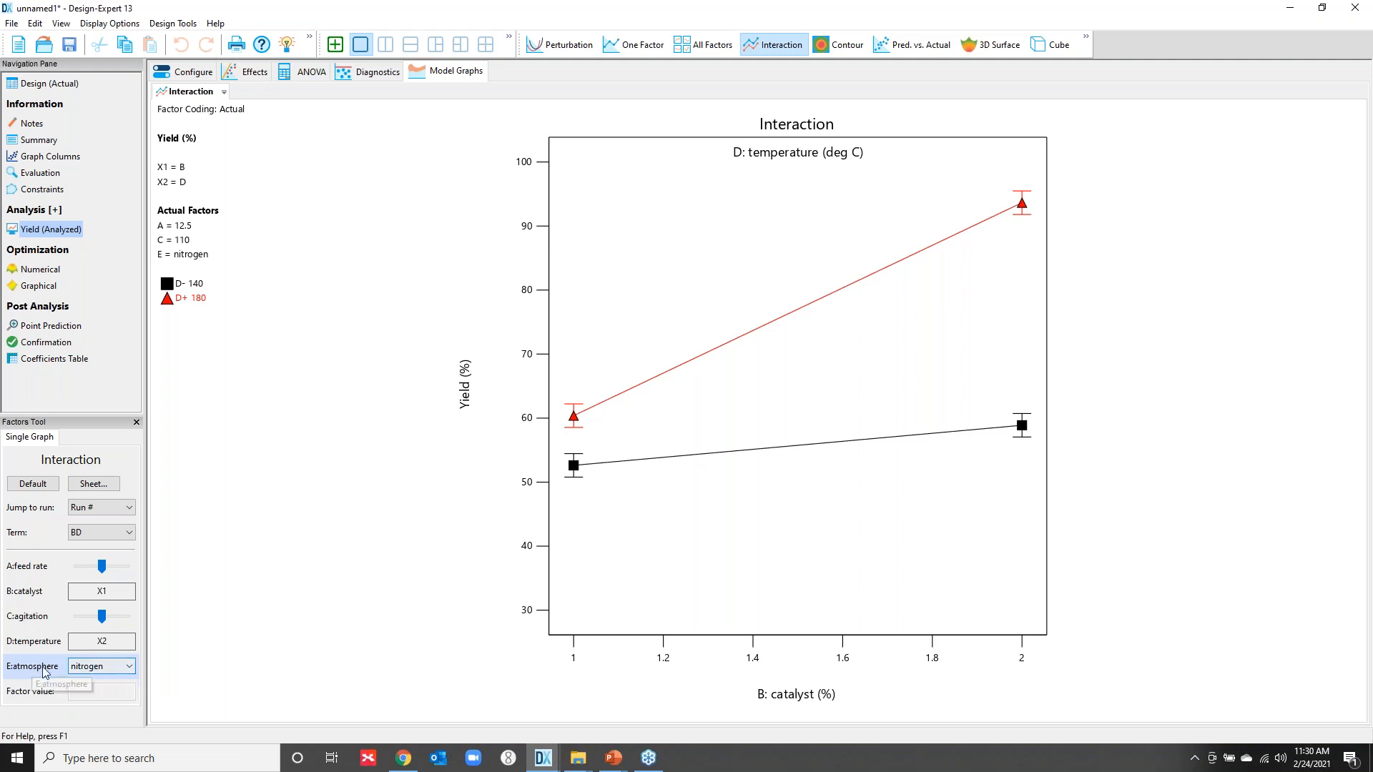
click(131, 668)
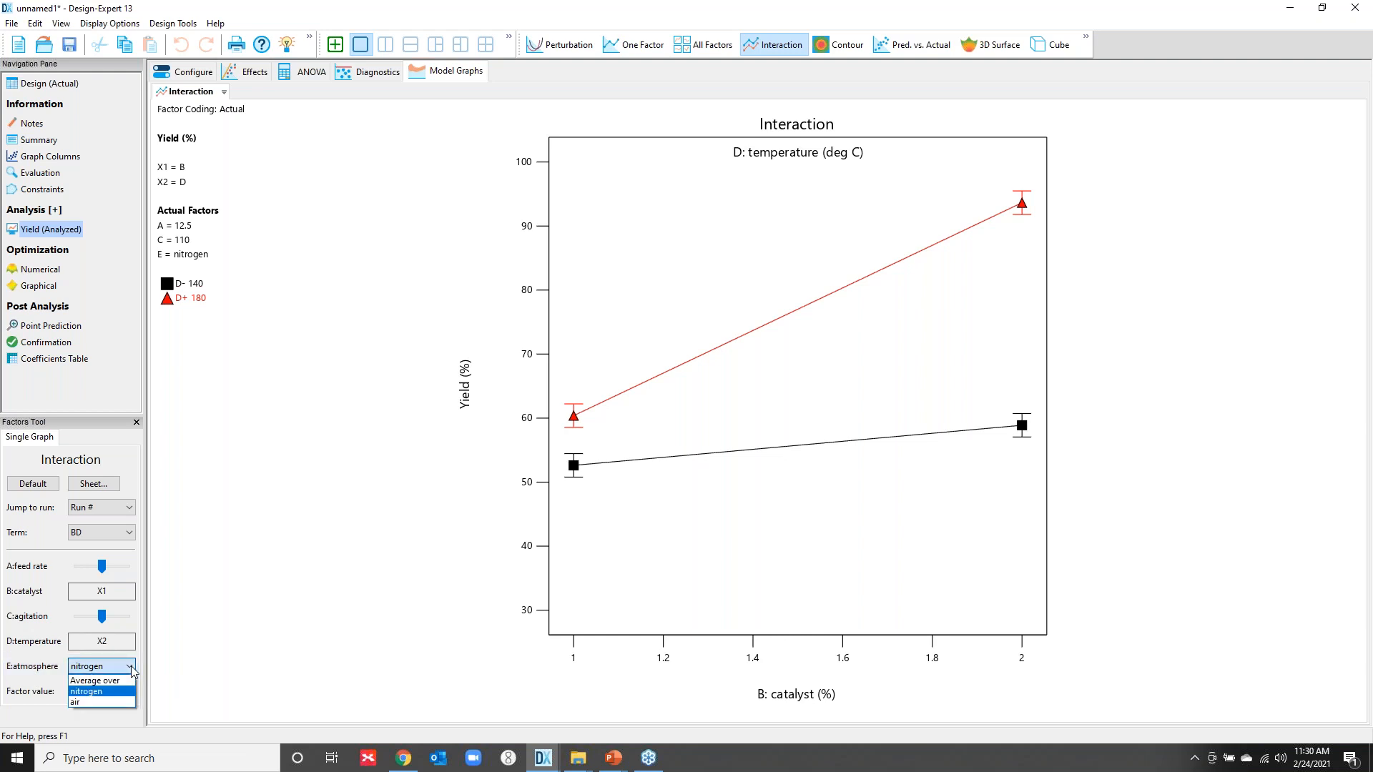
click(118, 704)
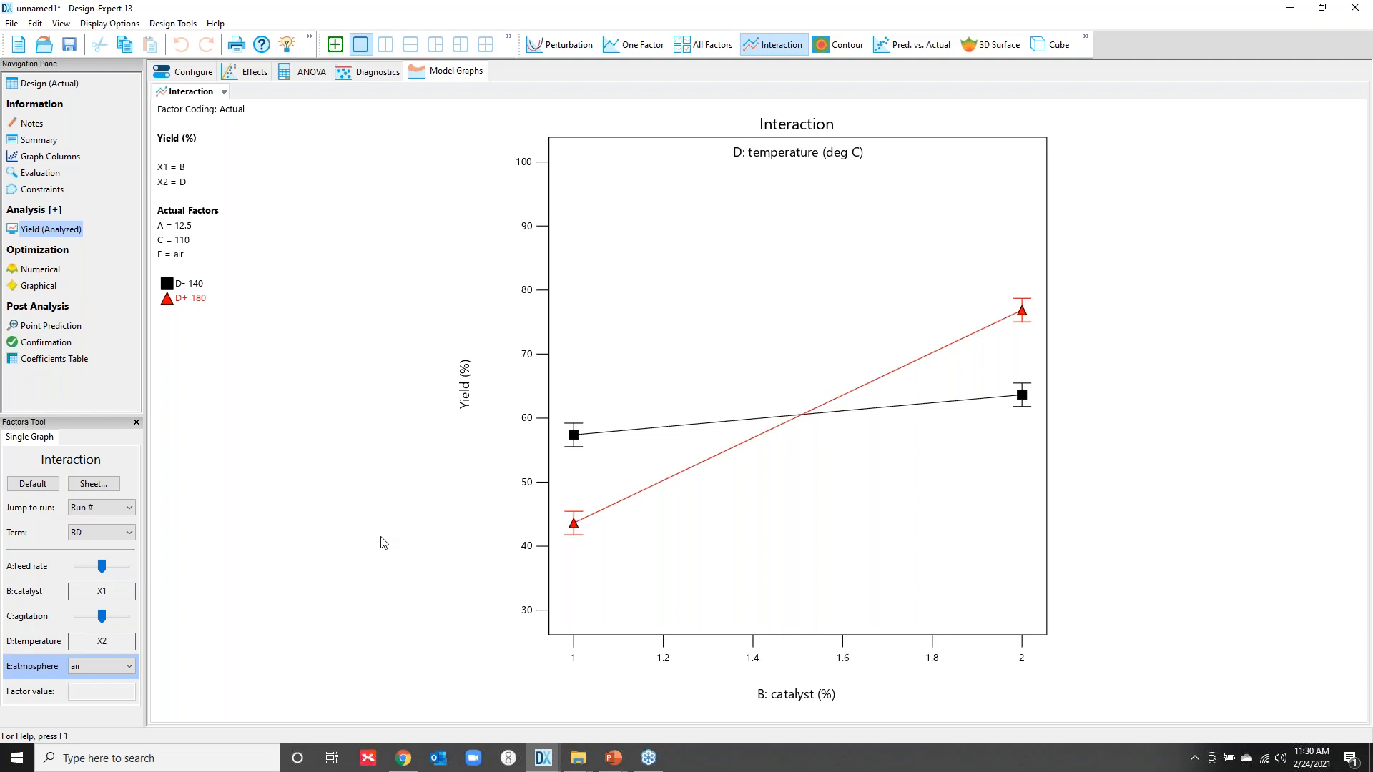
click(131, 668)
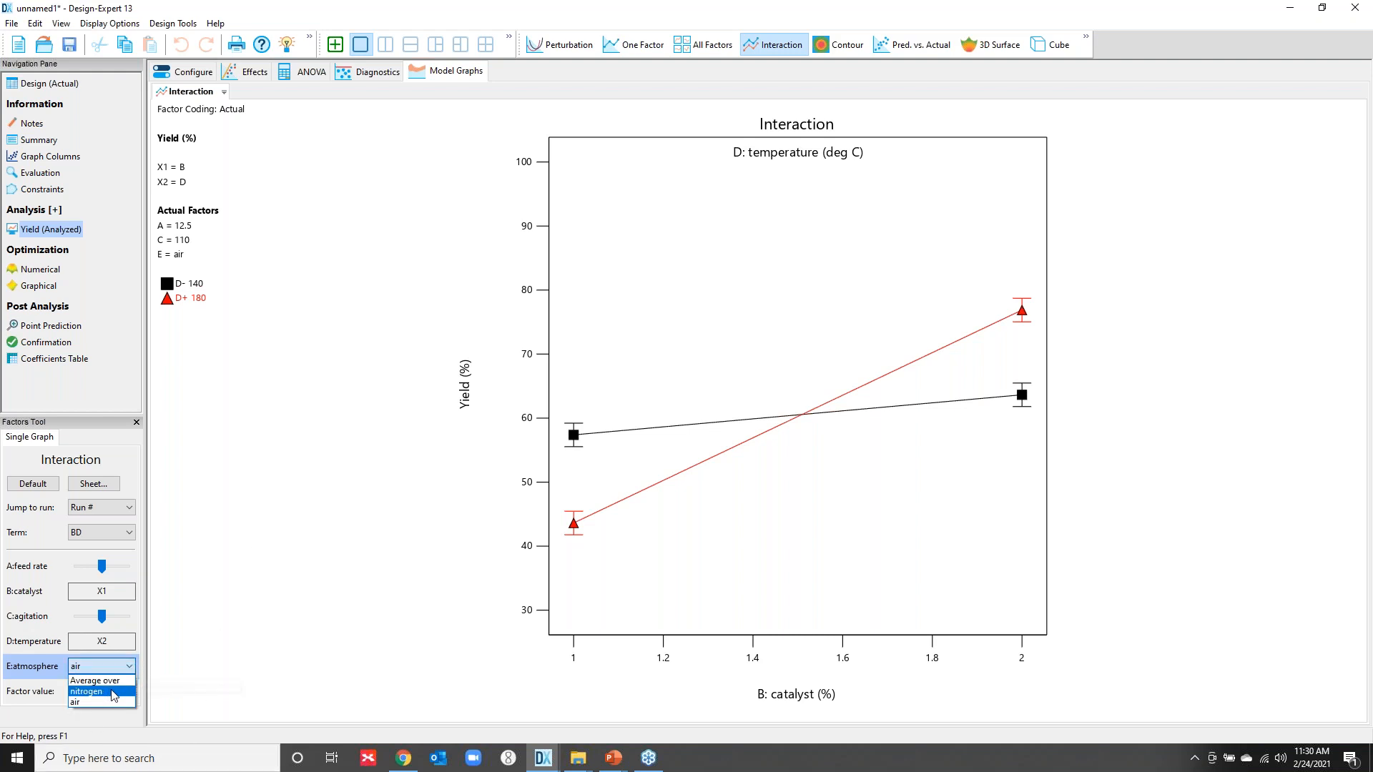
click(117, 692)
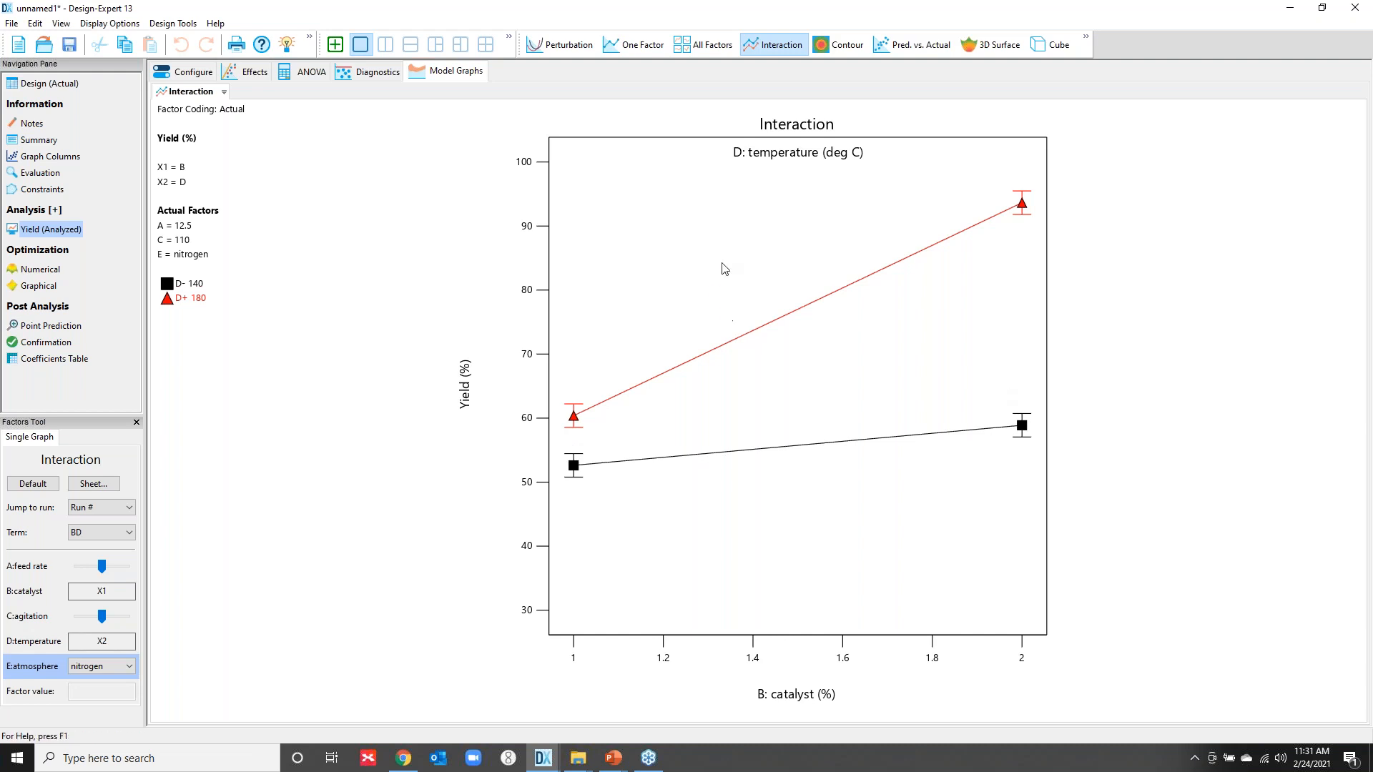
click(1023, 204)
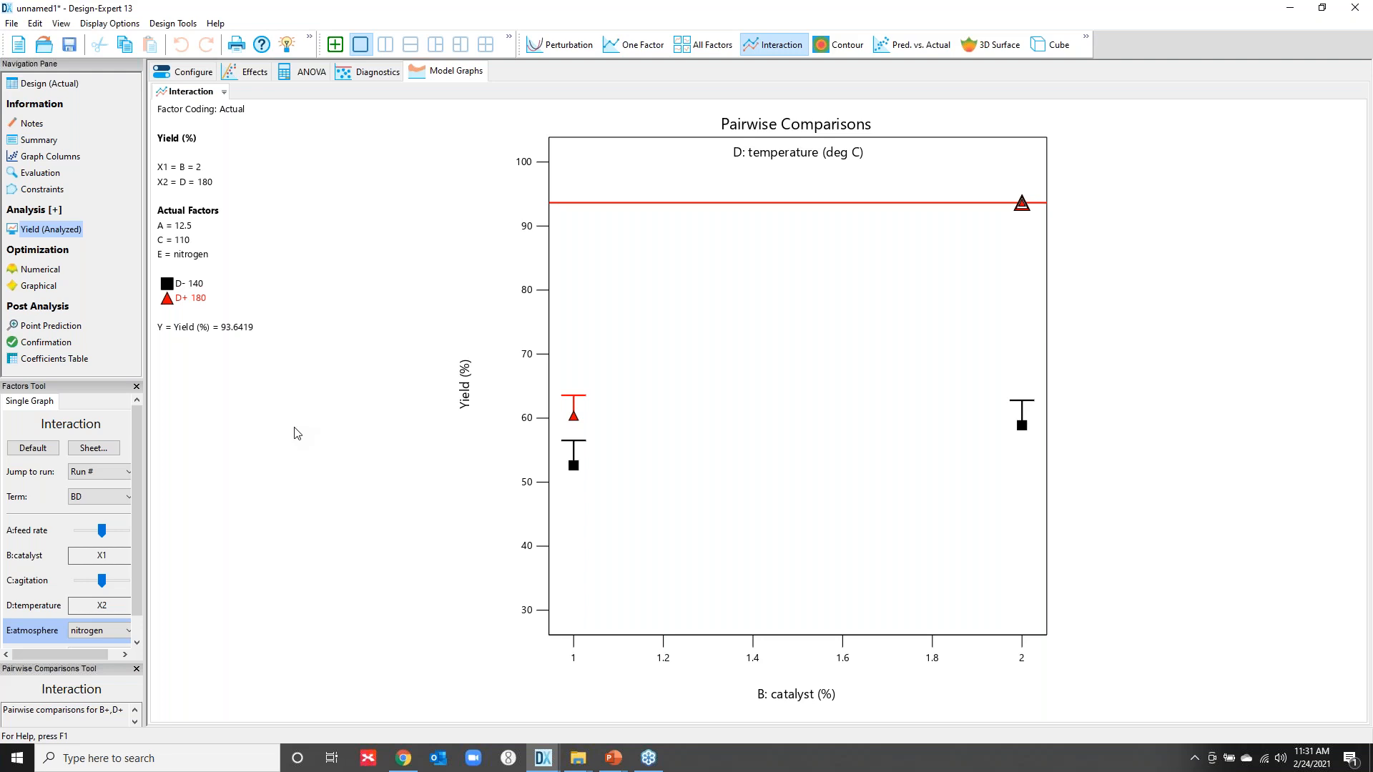
click(870, 361)
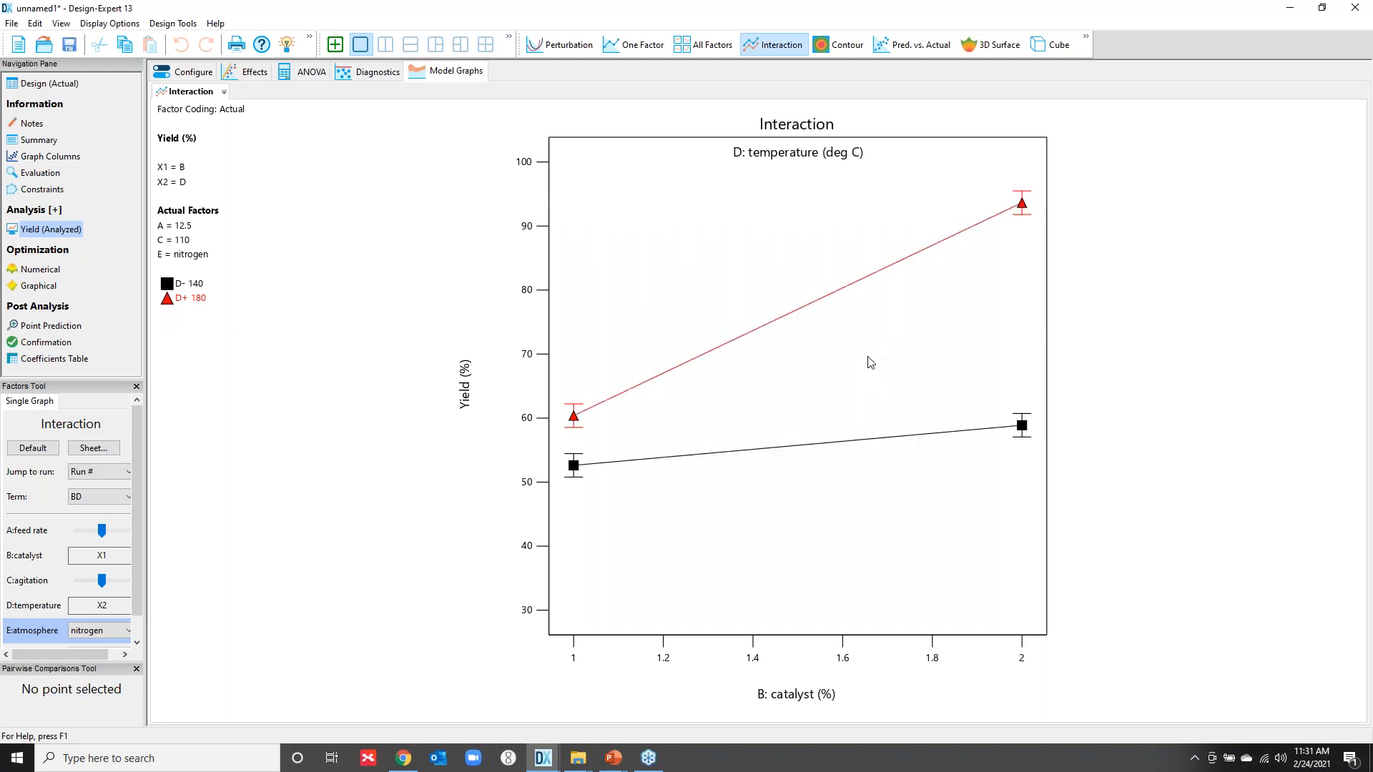
click(1291, 7)
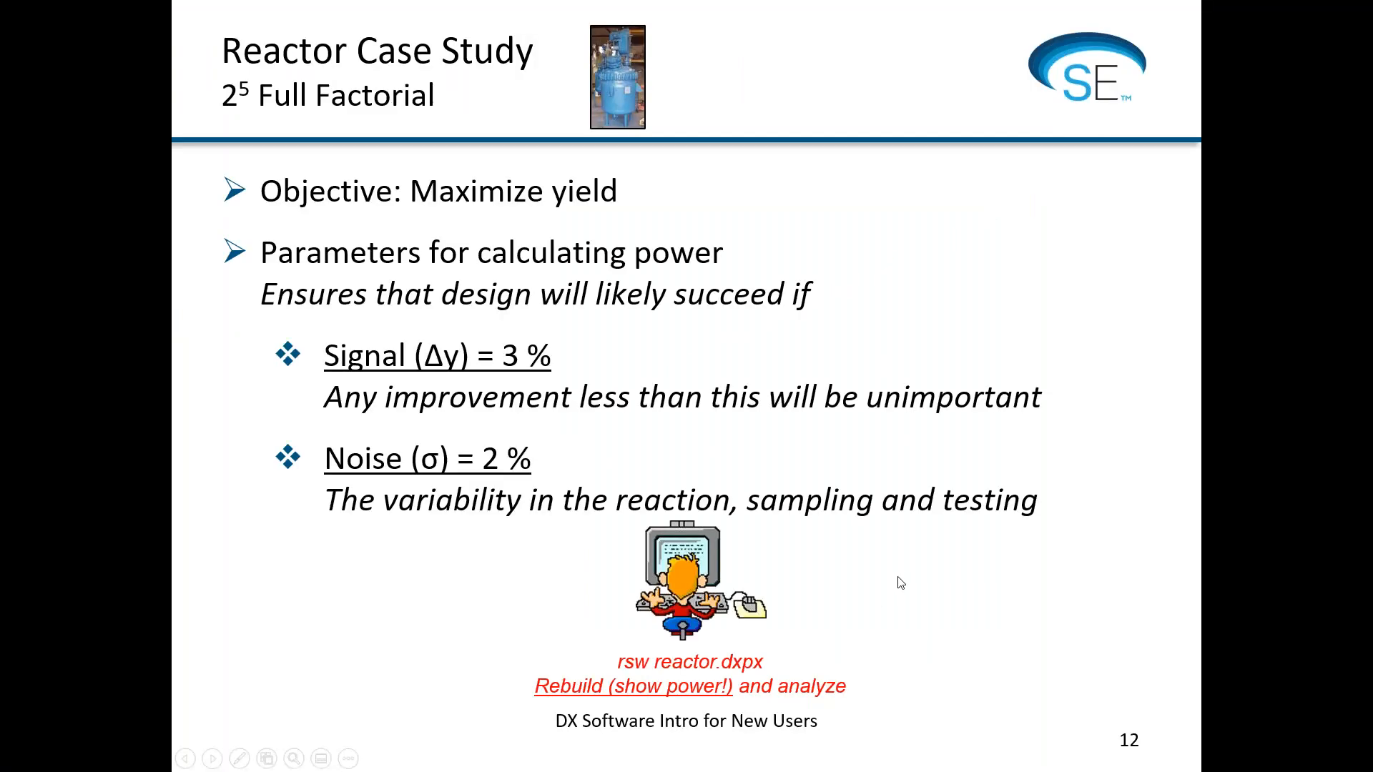
click(899, 577)
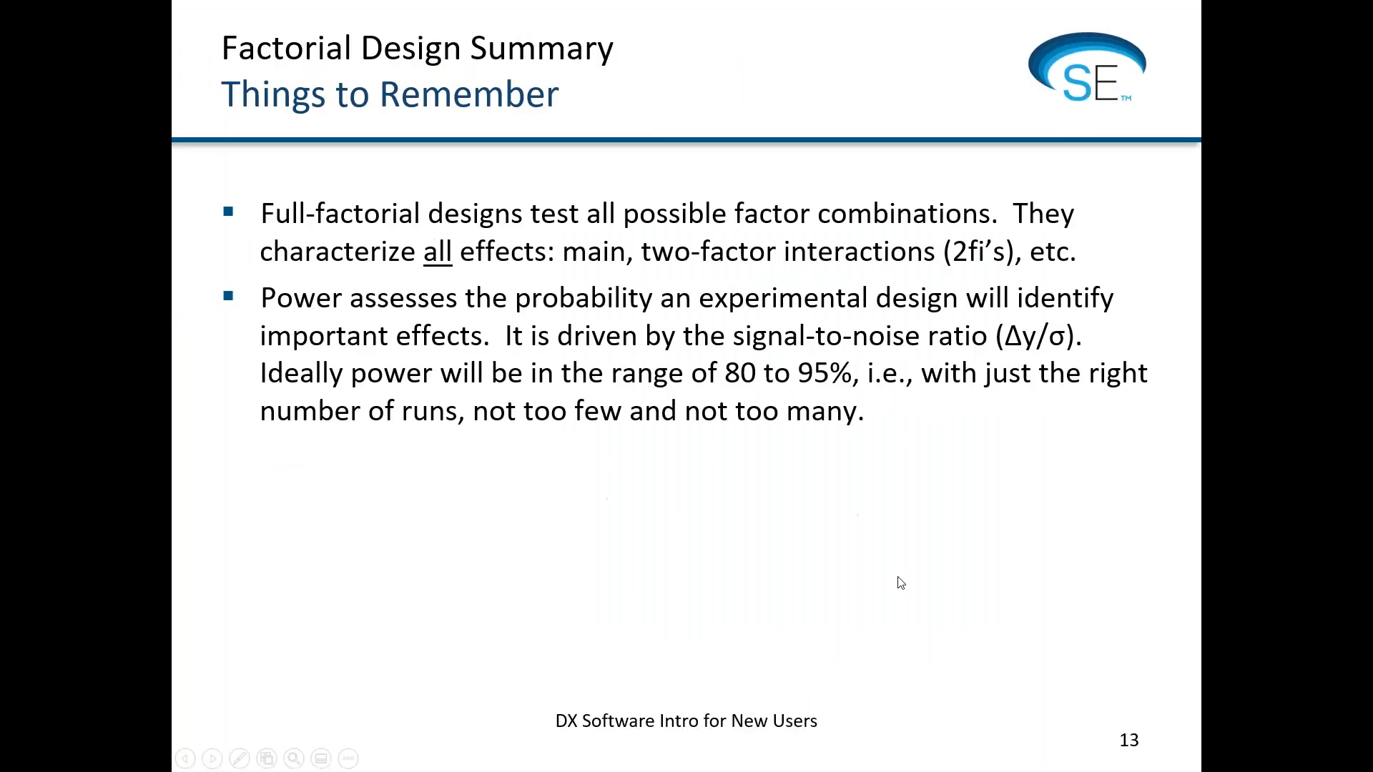
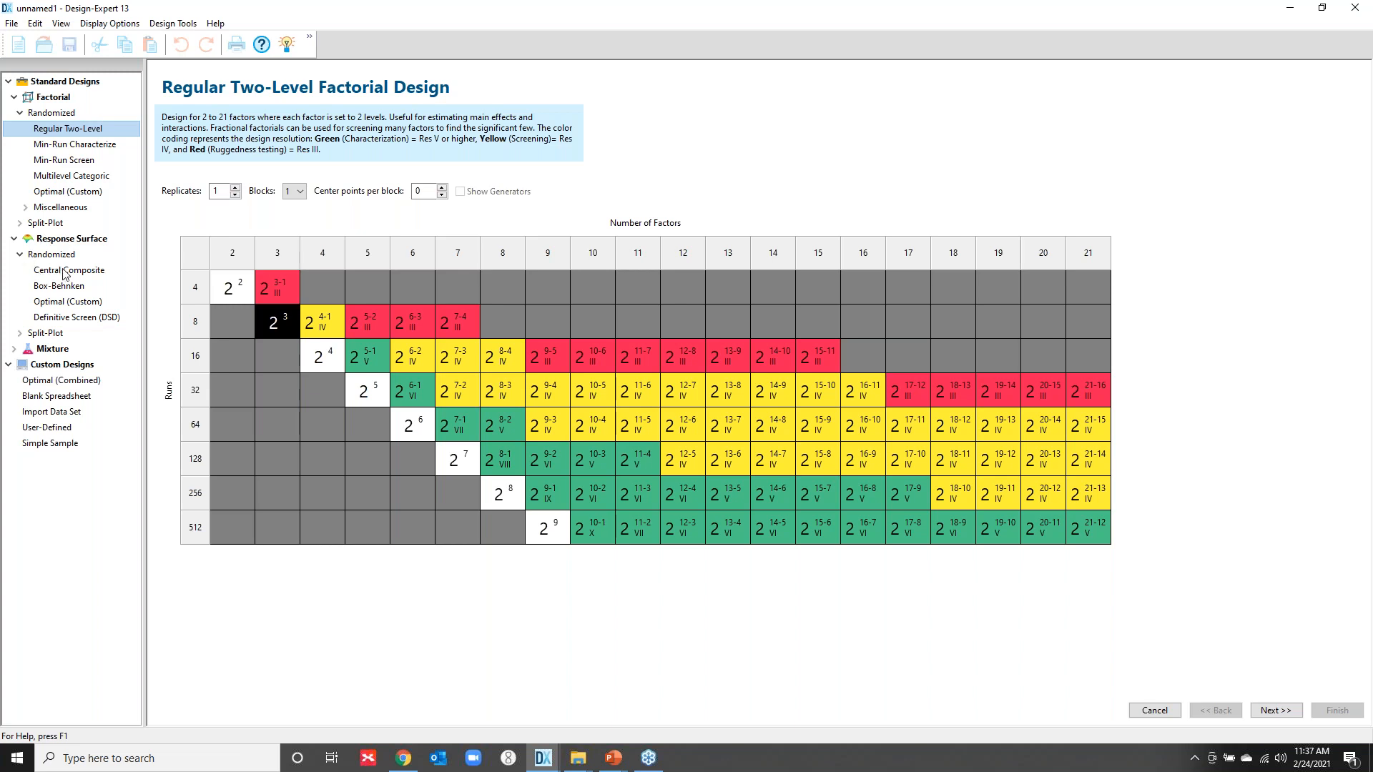
- Create a central composite design with numeric factors time, temperature and catalyst, and the responses Conversion (%) and Activity
click(66, 272)
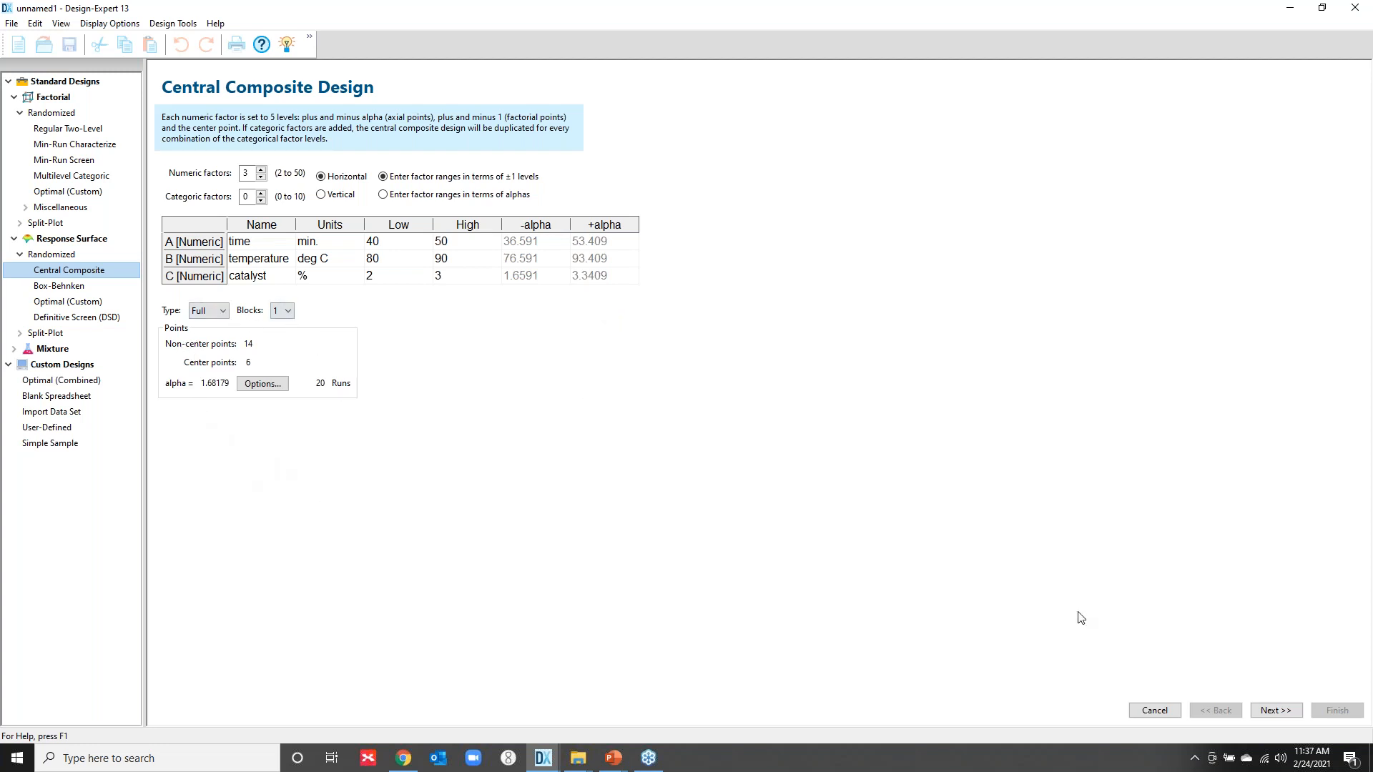
click(1266, 710)
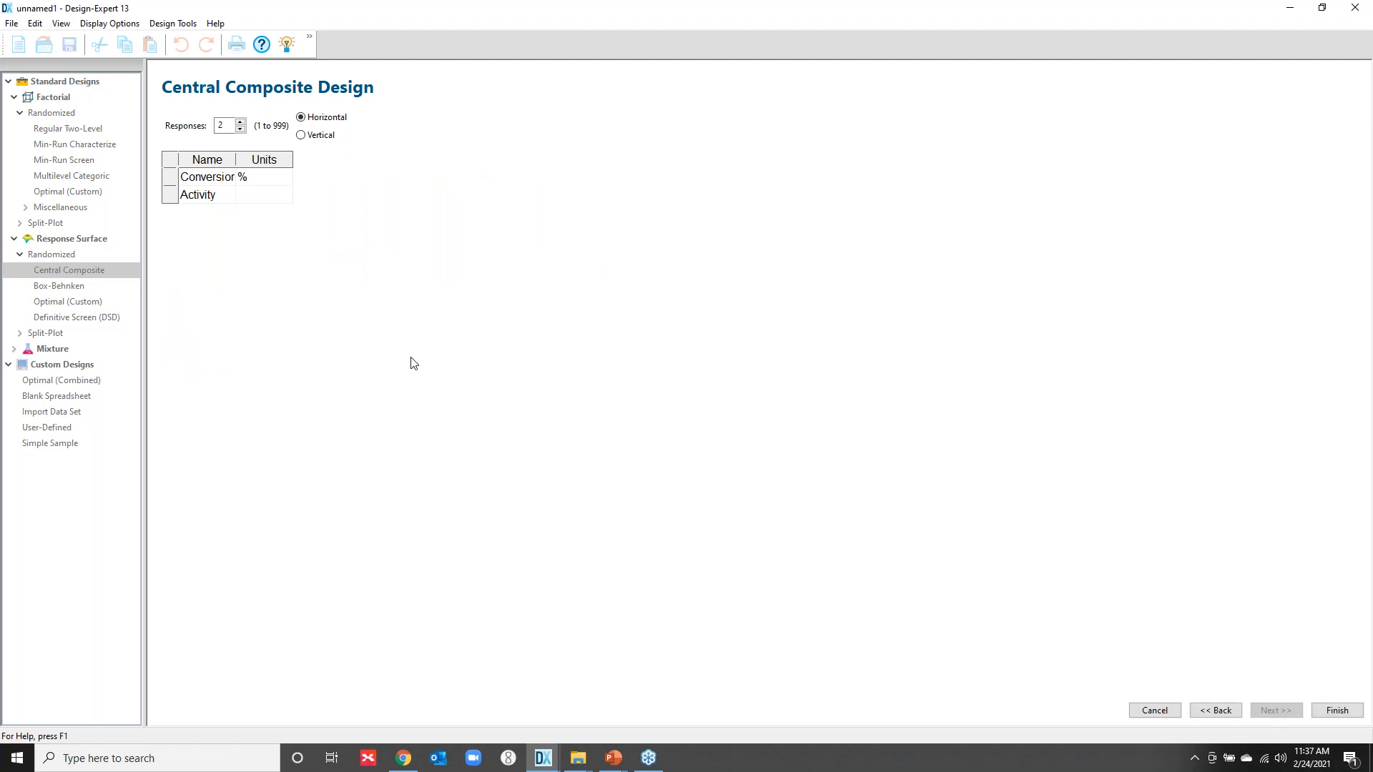
drag(234, 161, 270, 161)
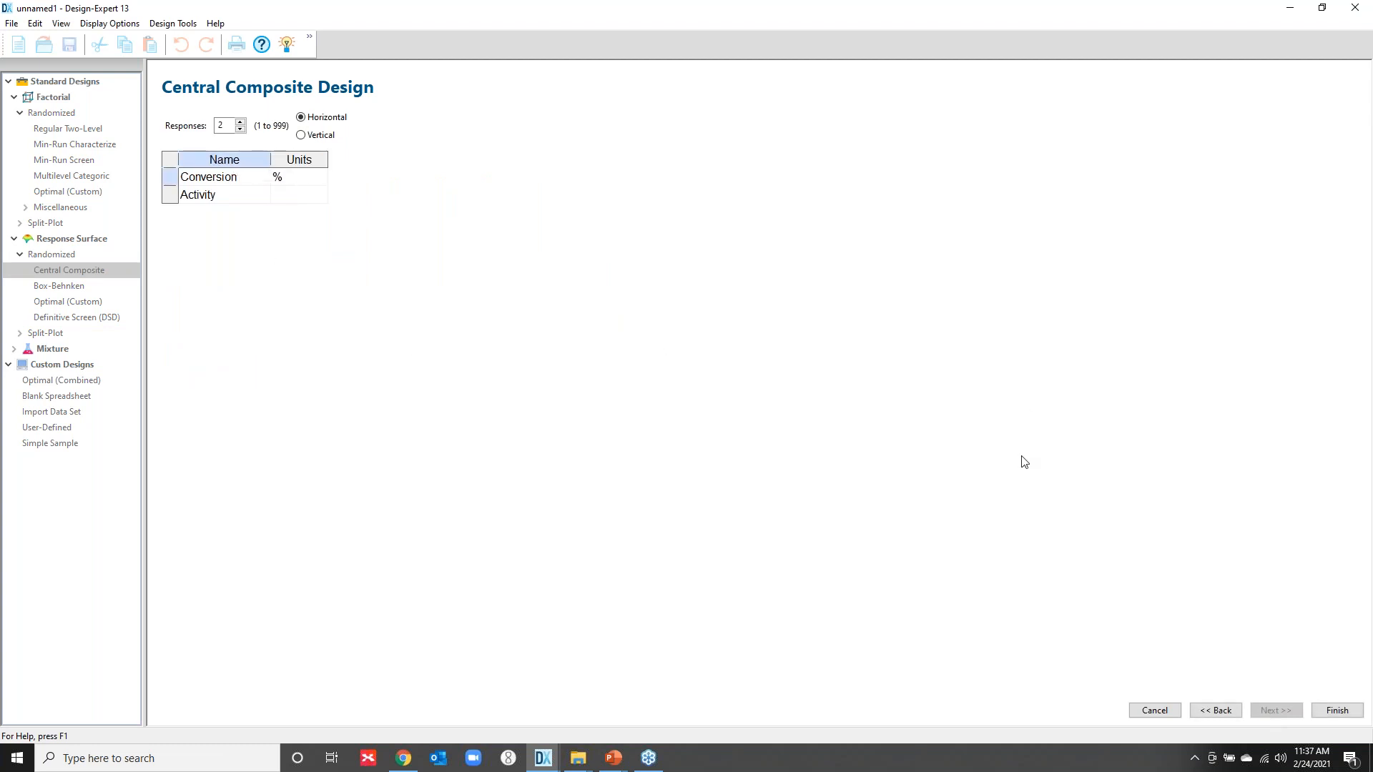
click(1337, 712)
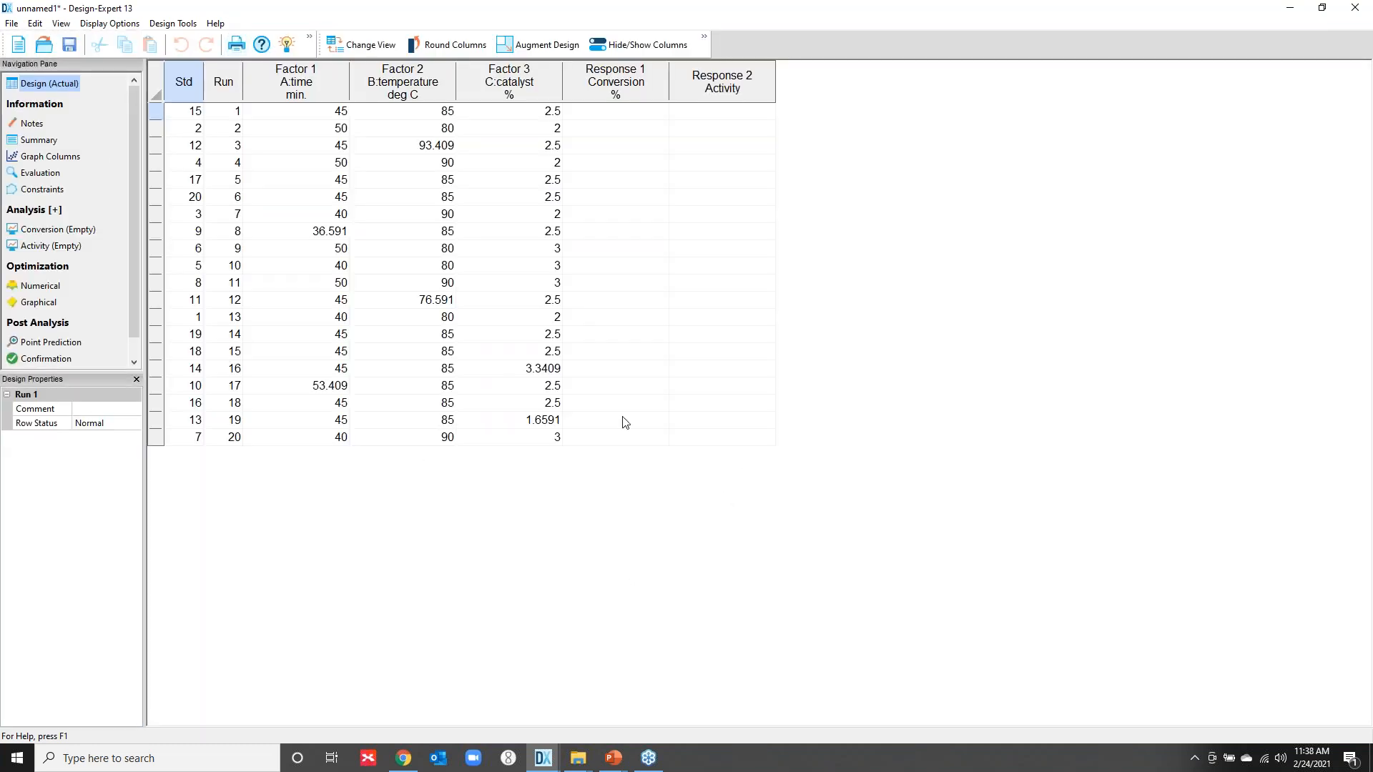
- Simulate the response data by loading the existing simulation file rsw RXN.simx
right_click(642, 91)
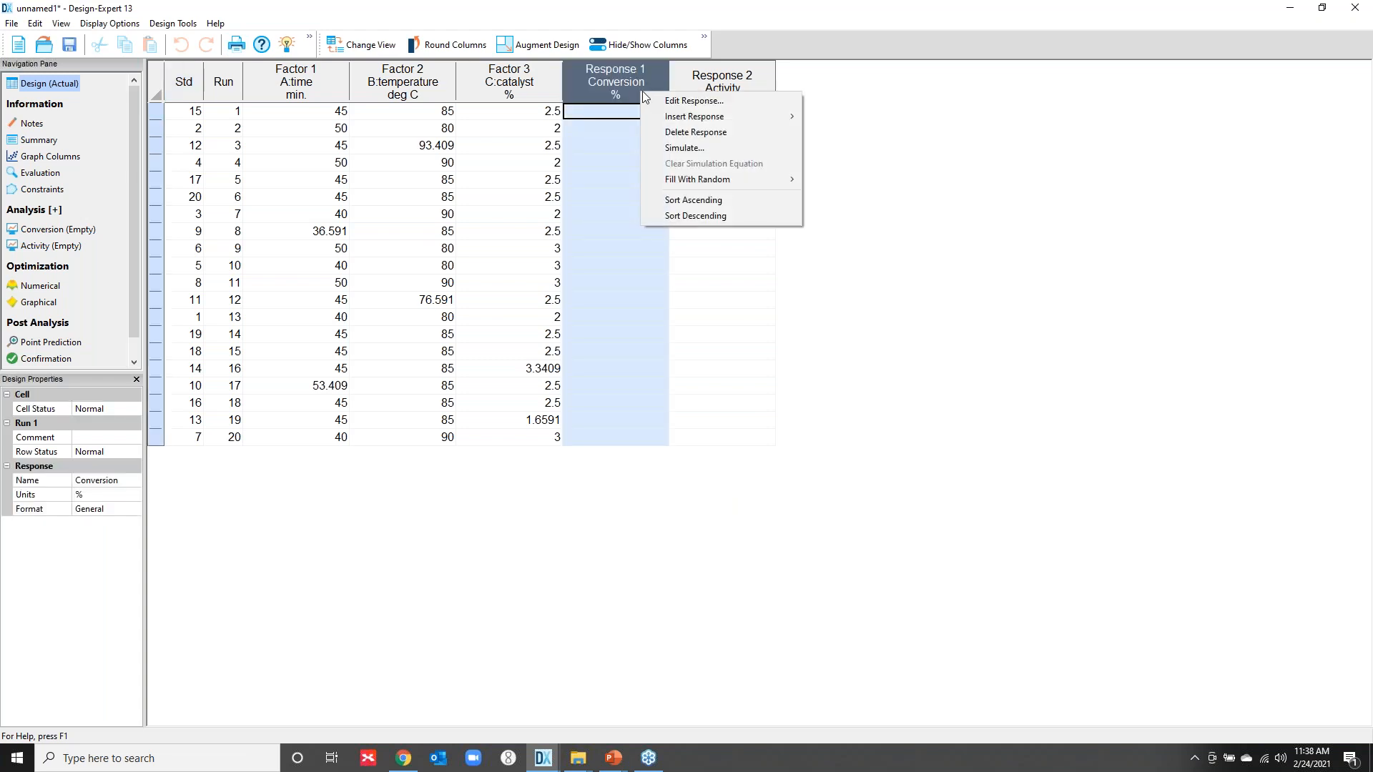
click(727, 149)
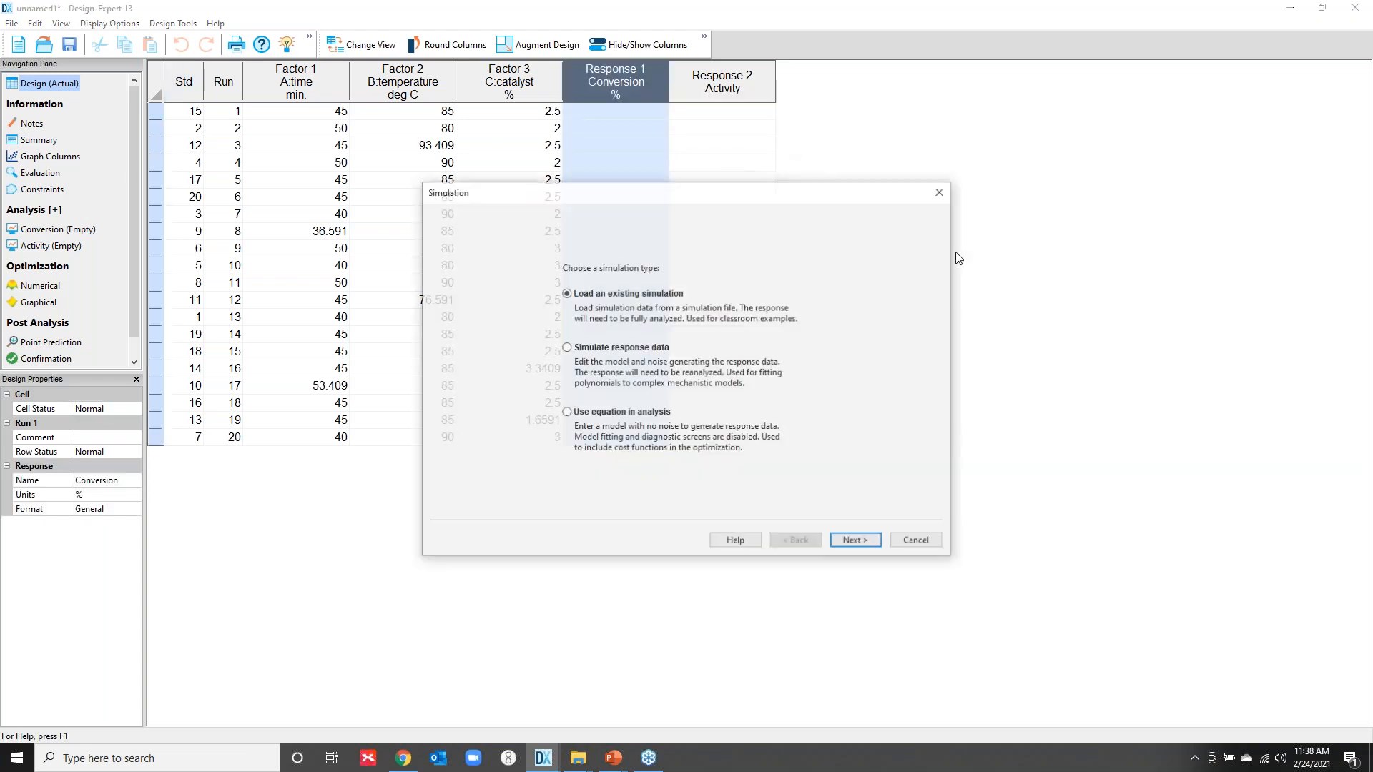
click(873, 540)
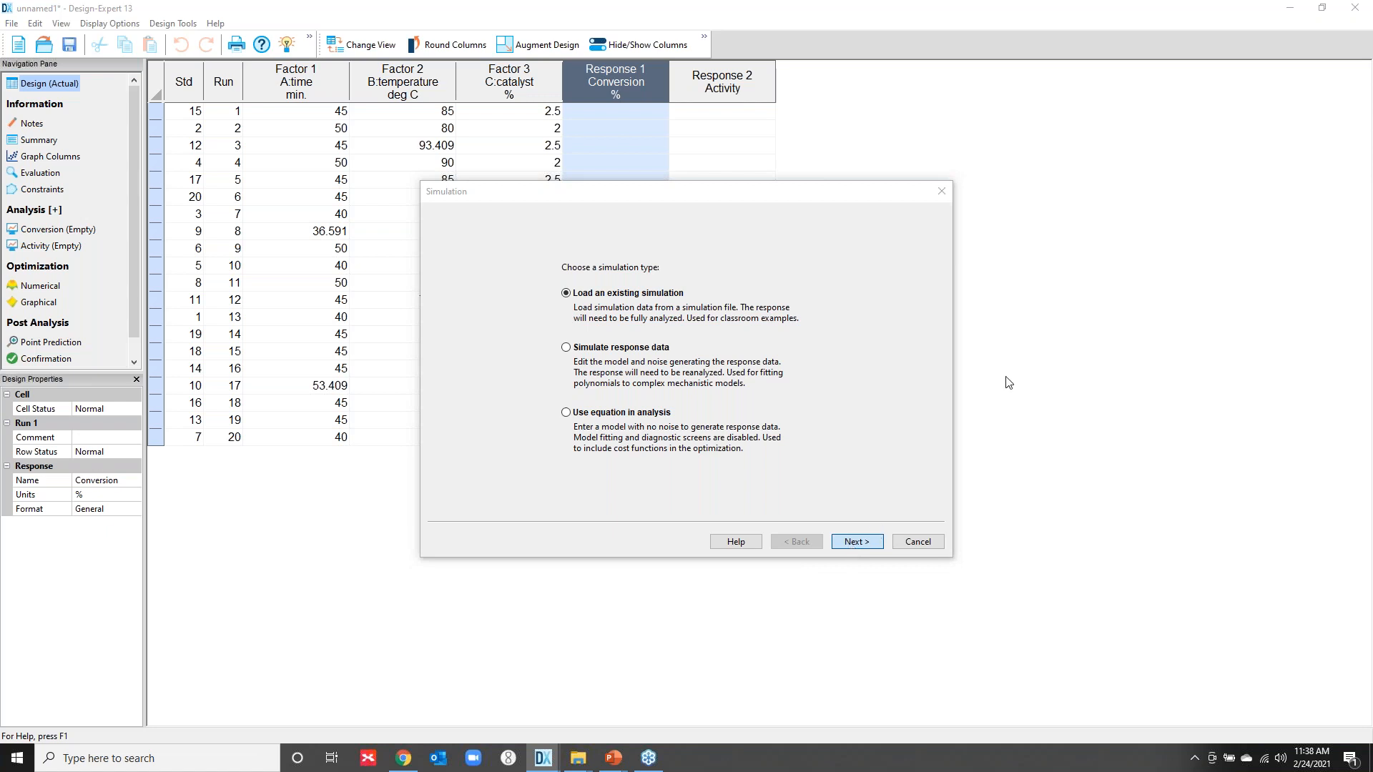
click(628, 383)
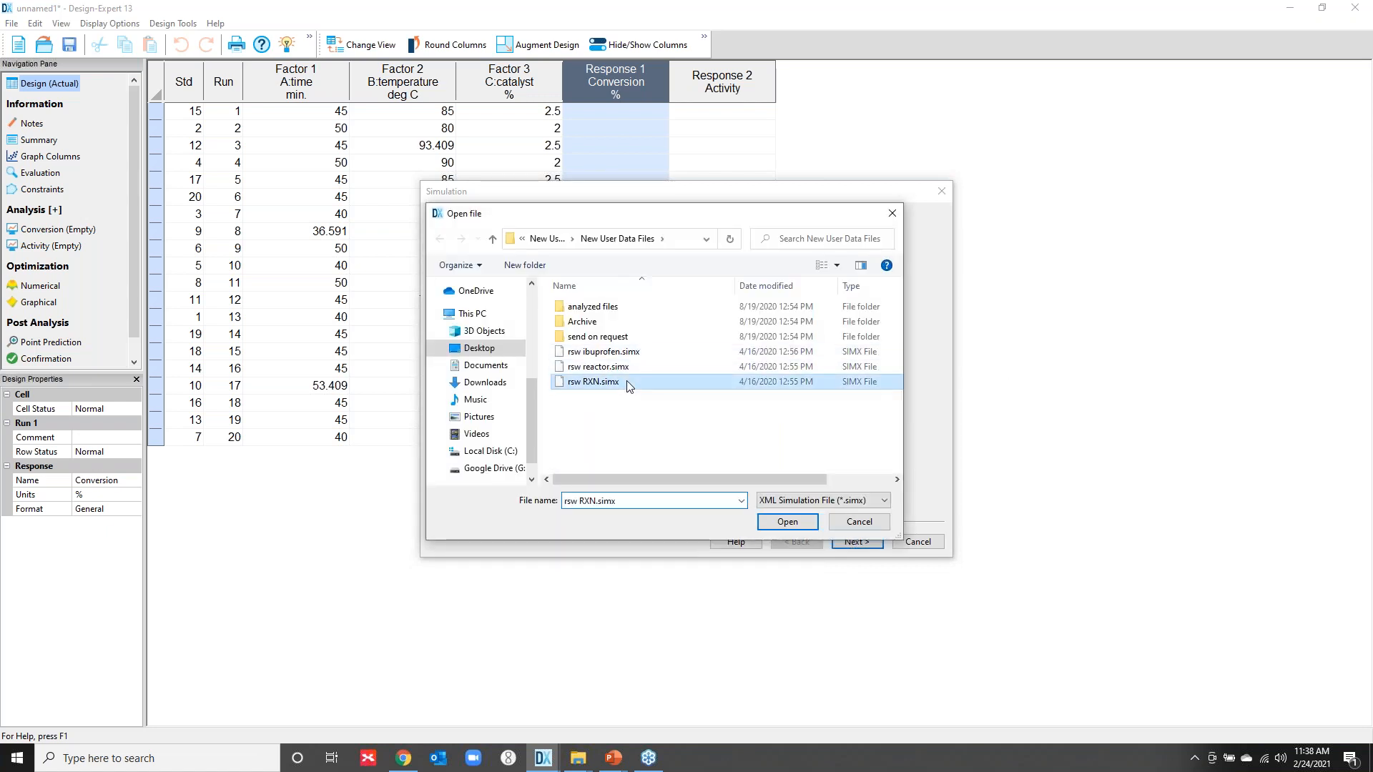
double_click(630, 387)
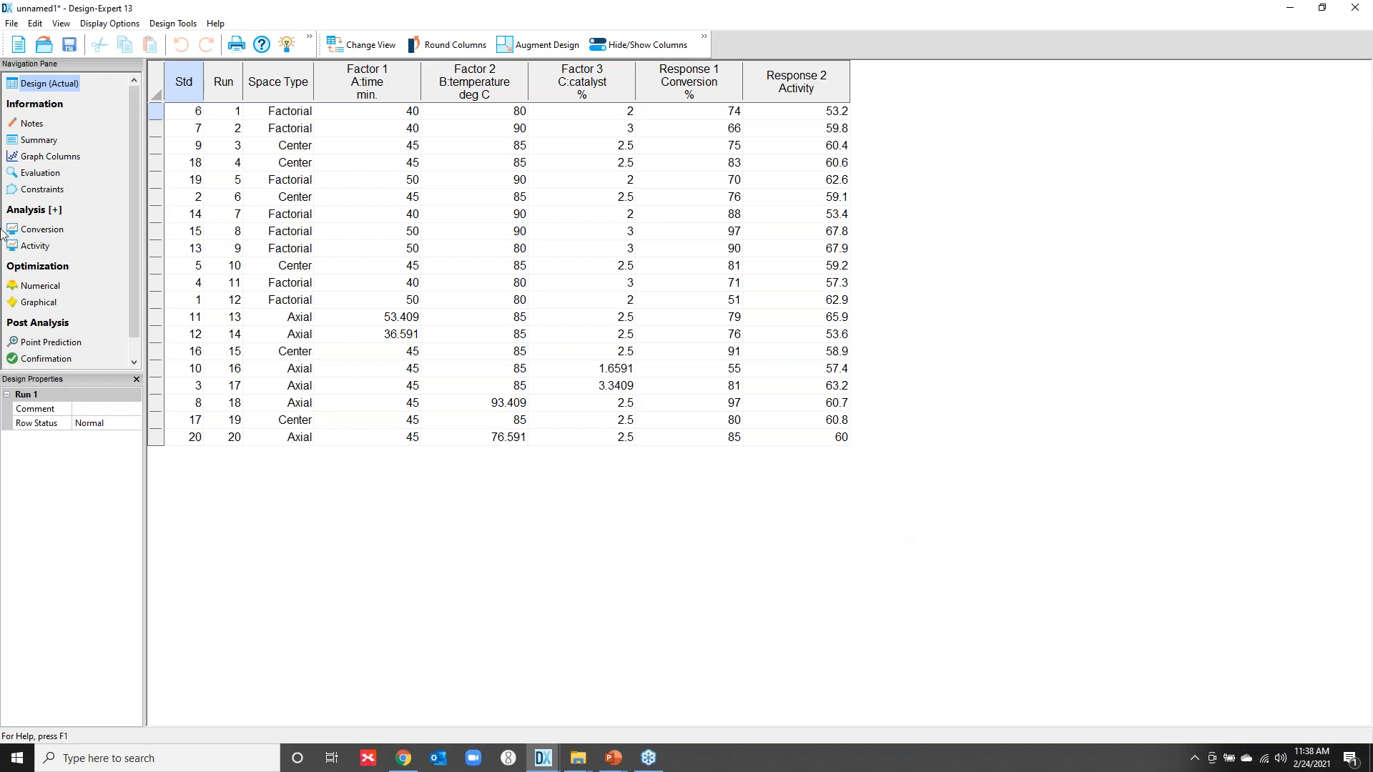
- Analyze Conversion with no transform, keep the suggested quadratic model, and examine its ANOVA and fit statistics
click(41, 229)
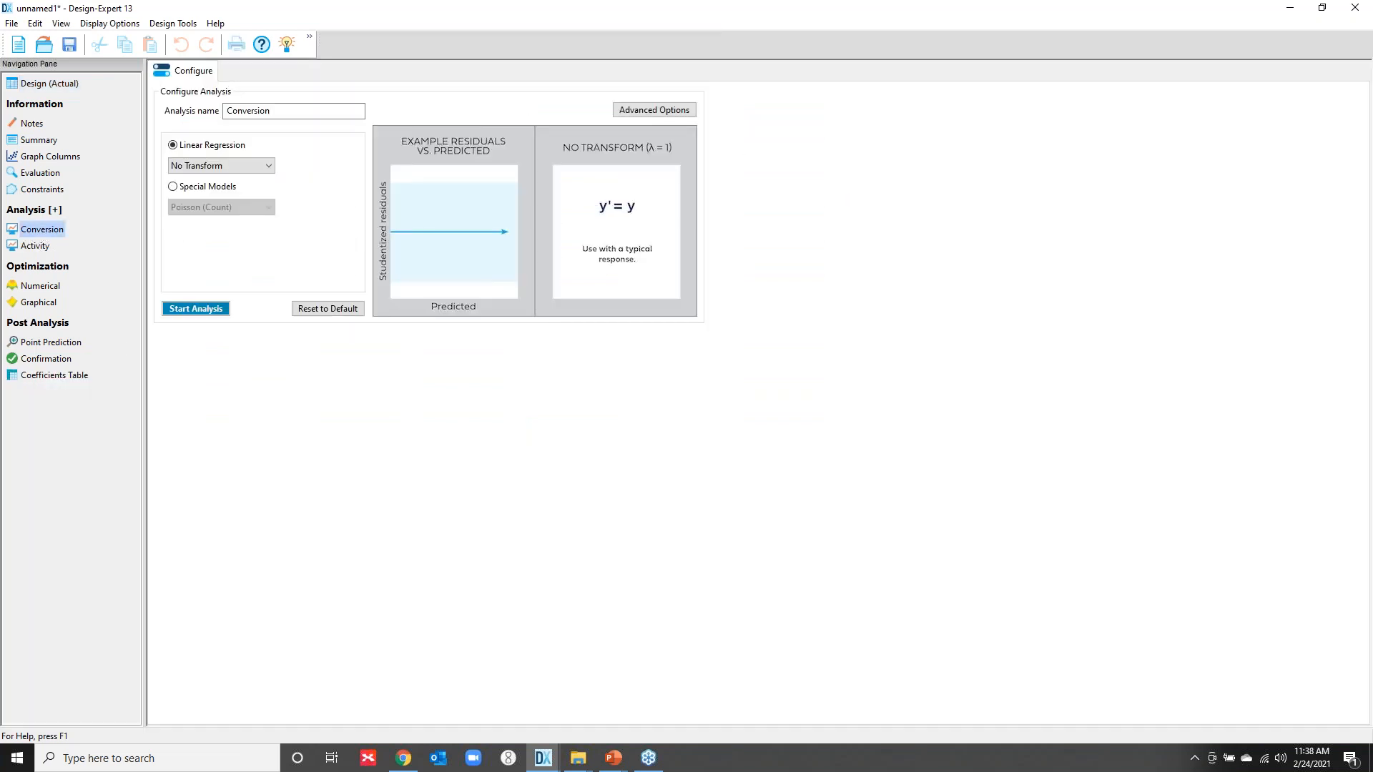
click(195, 309)
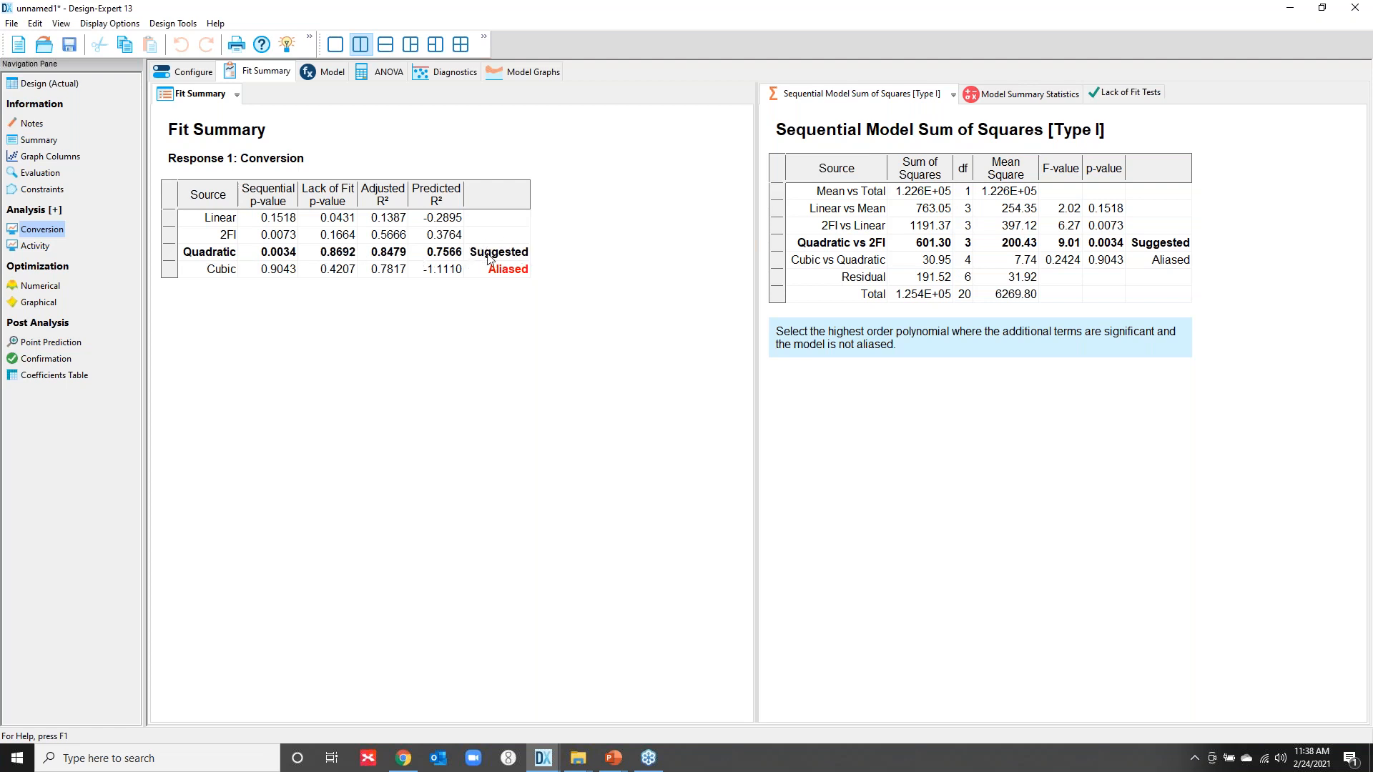
click(330, 75)
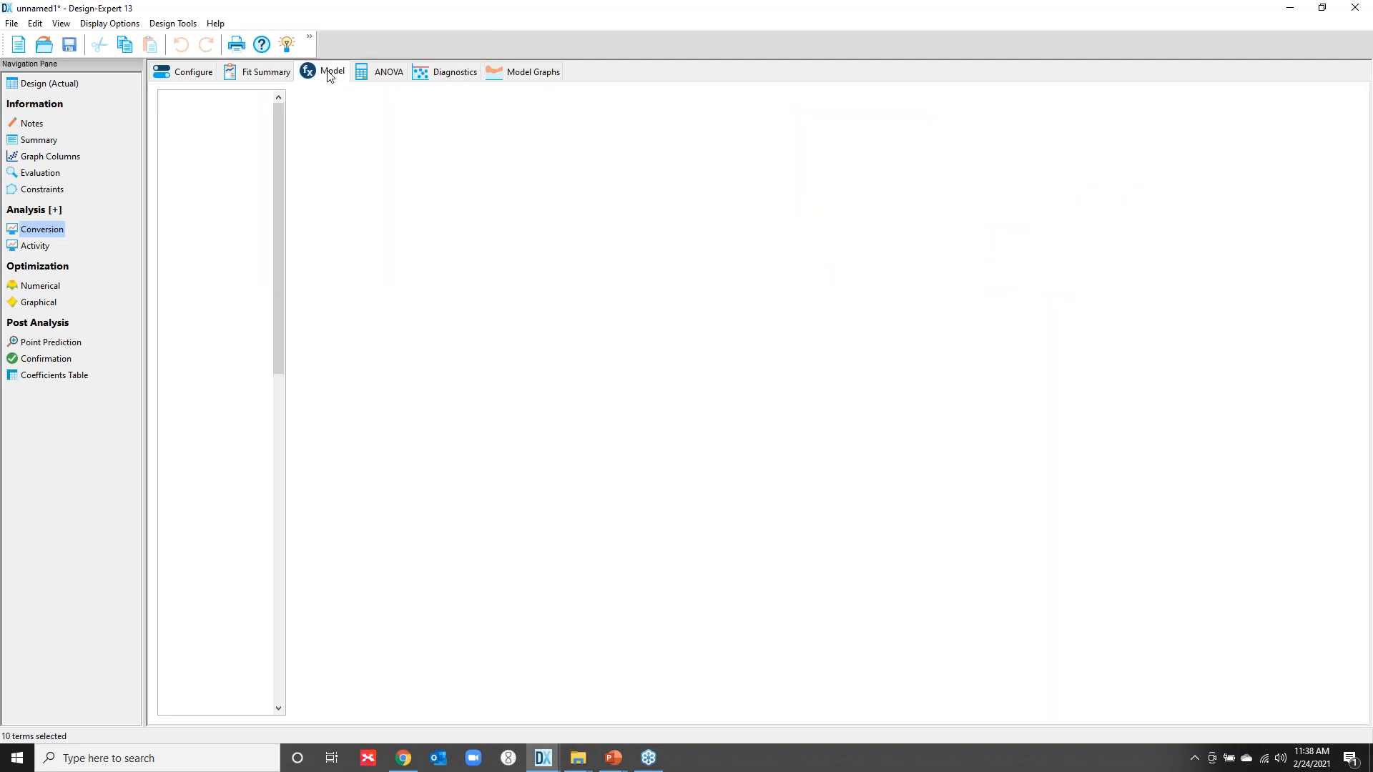
click(381, 79)
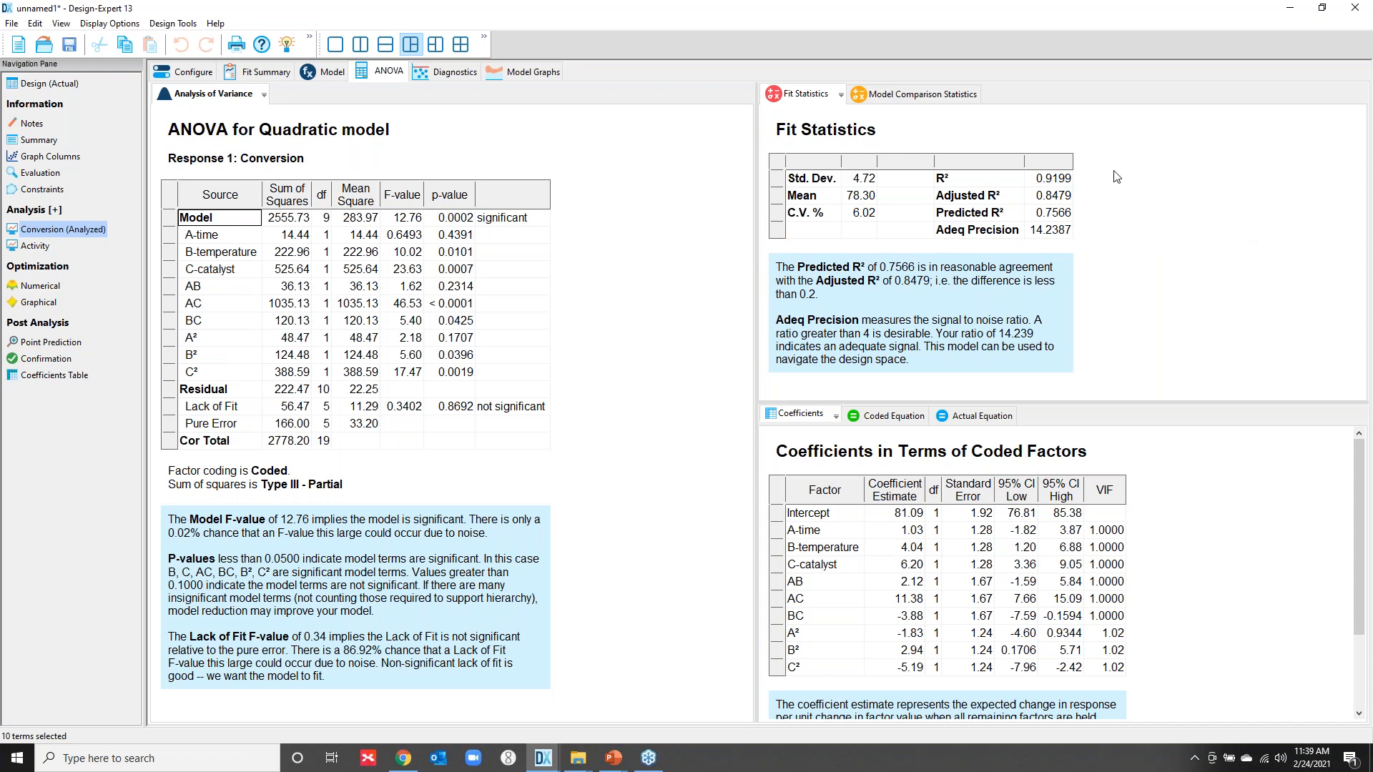
- Examine Conversion's diagnostics, highlighting the outlying point on the normal plot of residuals and viewing the Predicted vs. Actual plot
click(451, 76)
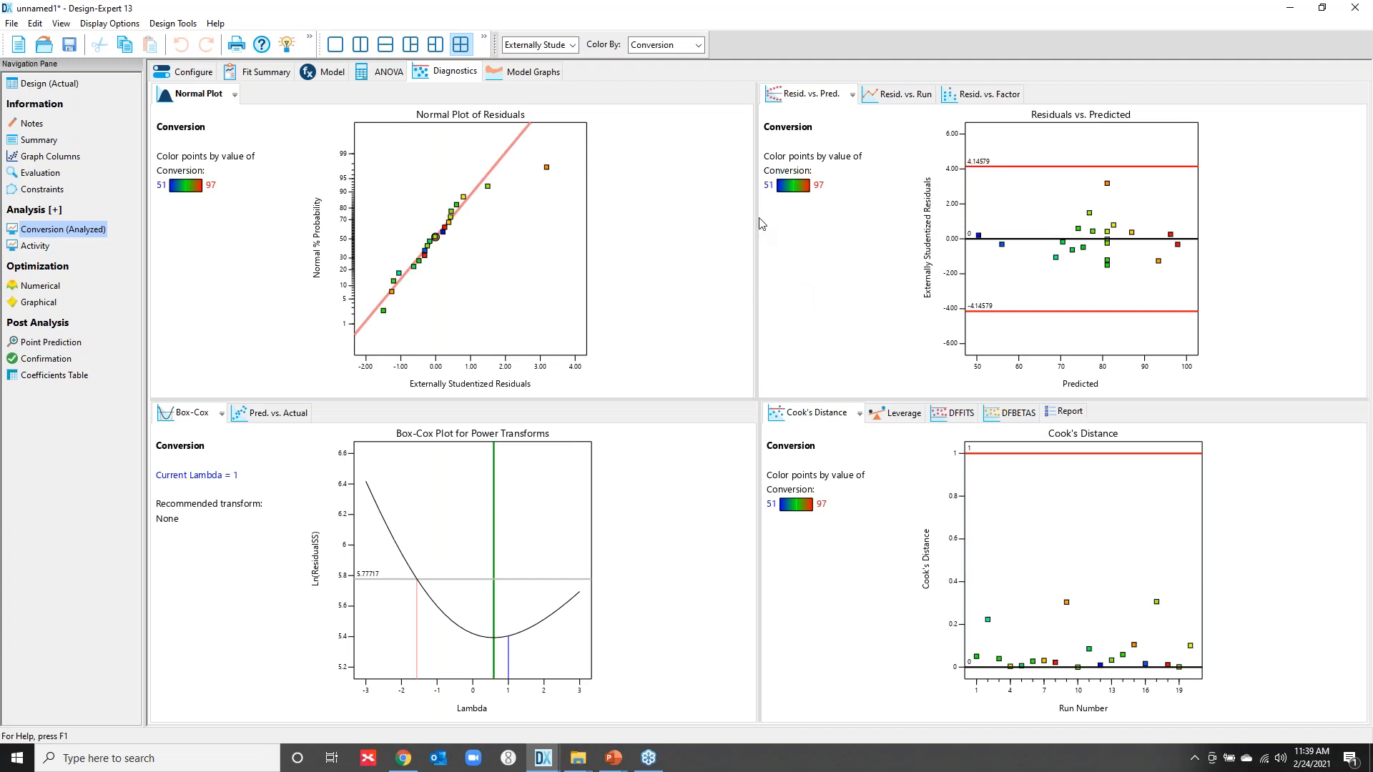
drag(544, 174, 567, 189)
click(276, 415)
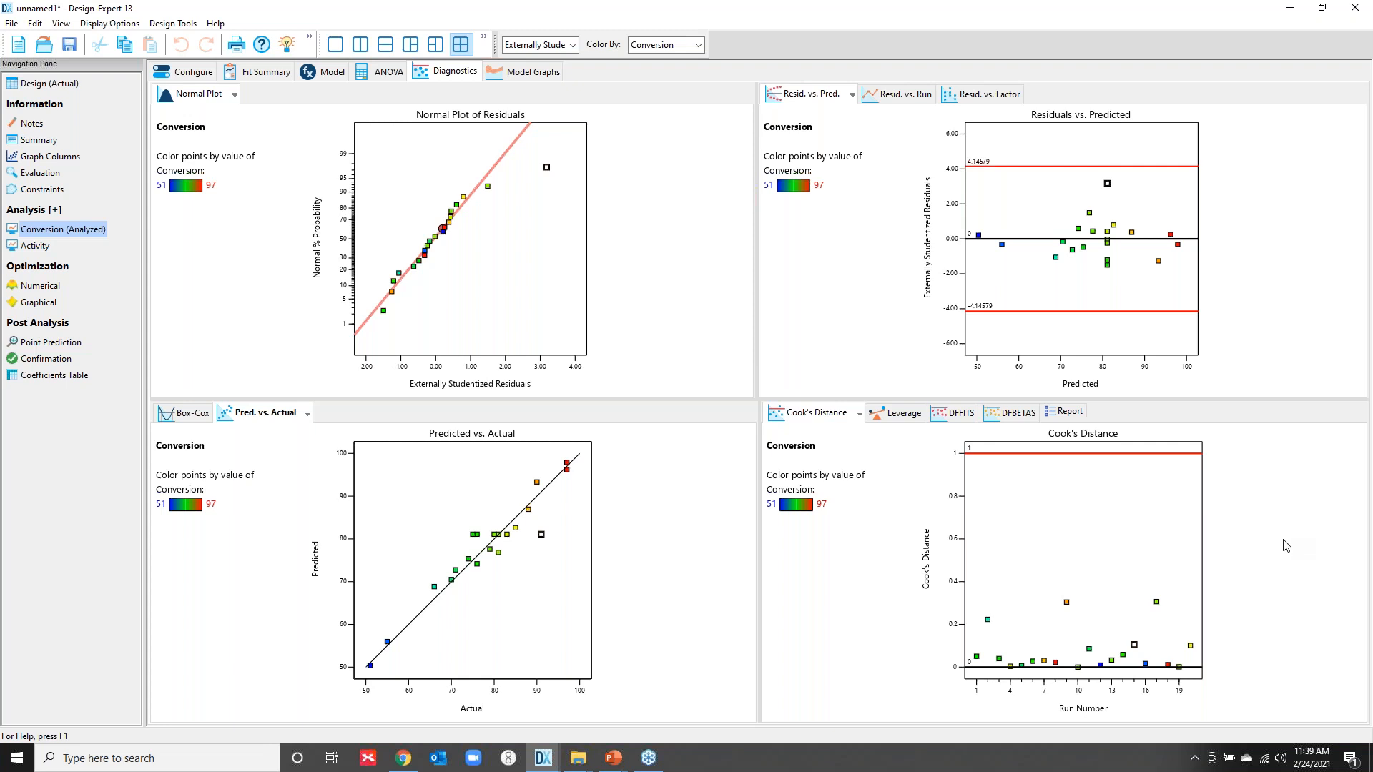
click(1174, 555)
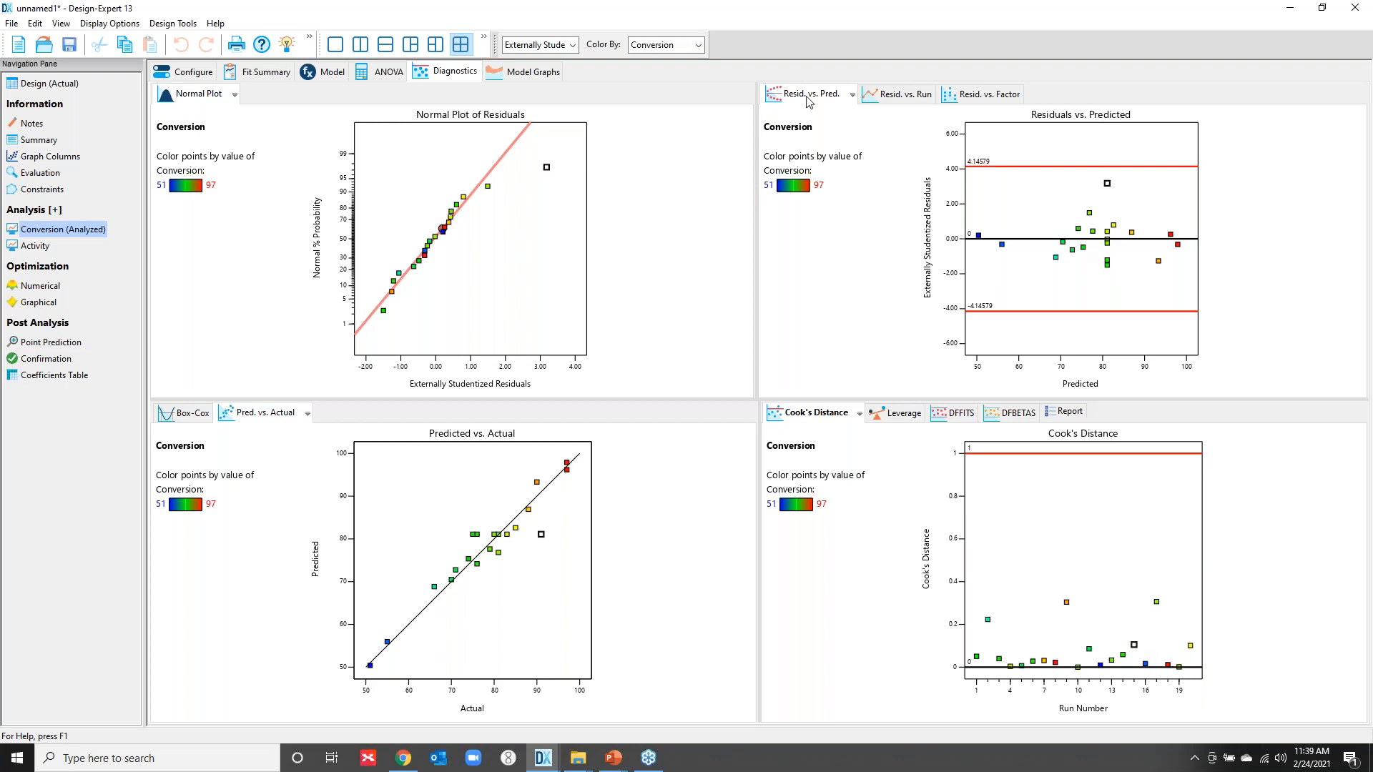
- View Conversion's contour graph and 3D surface over time and temperature, setting catalyst to 2 and back to about 2.49
click(543, 73)
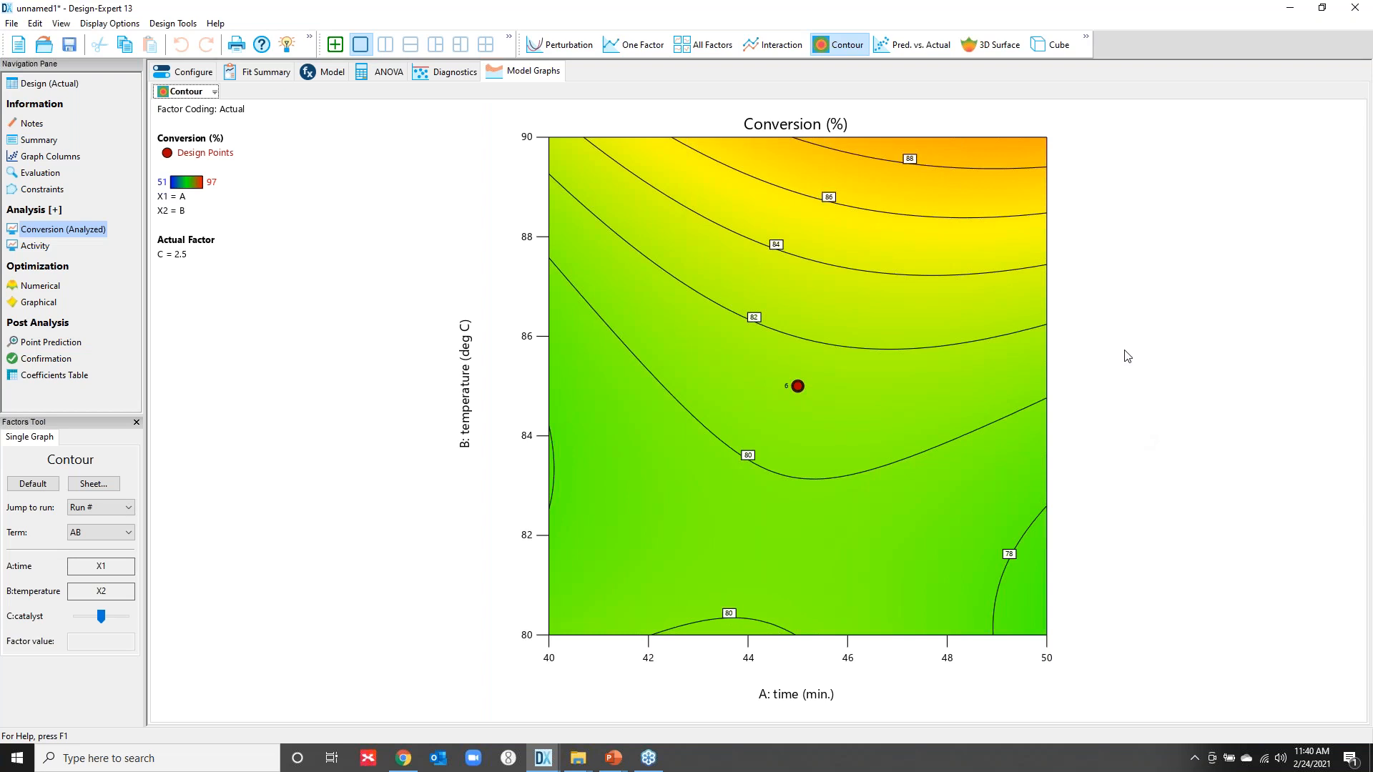
click(993, 45)
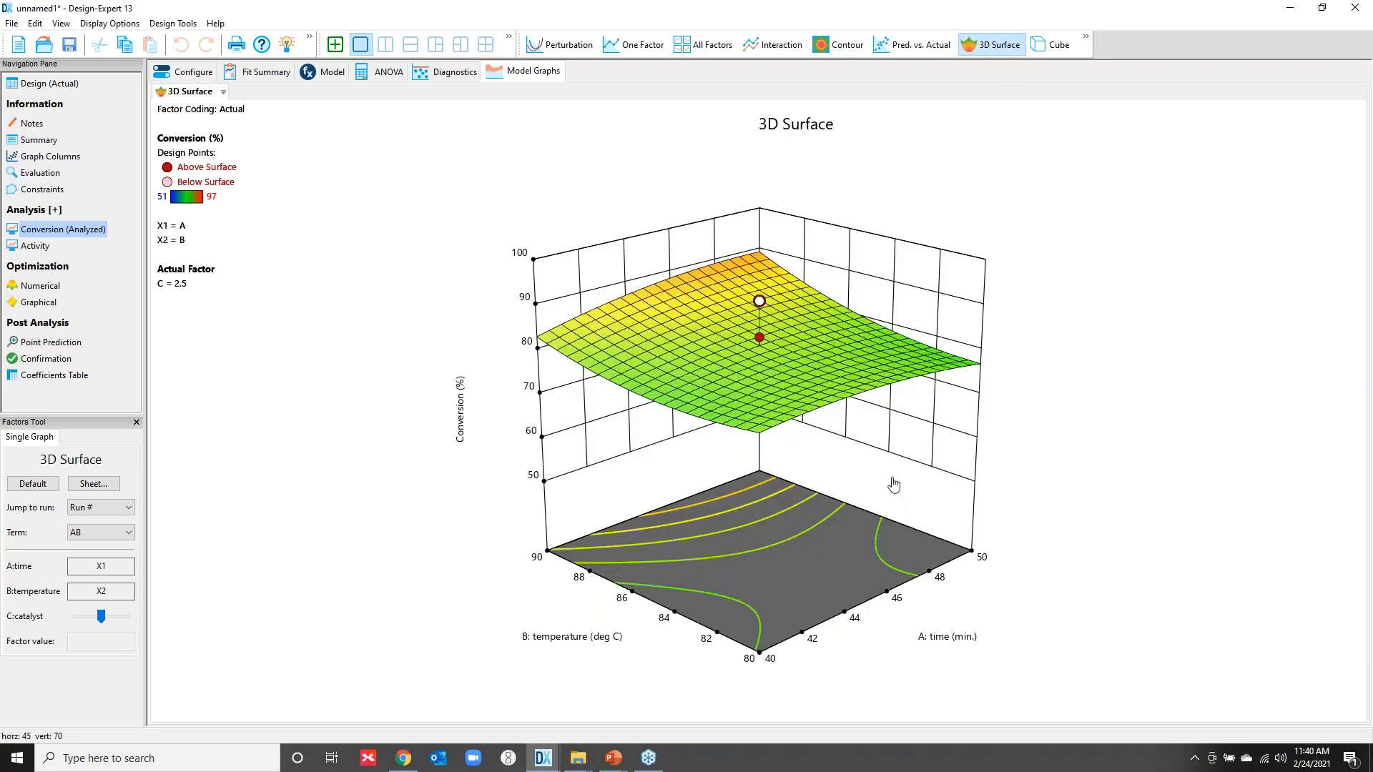
drag(921, 484, 909, 615)
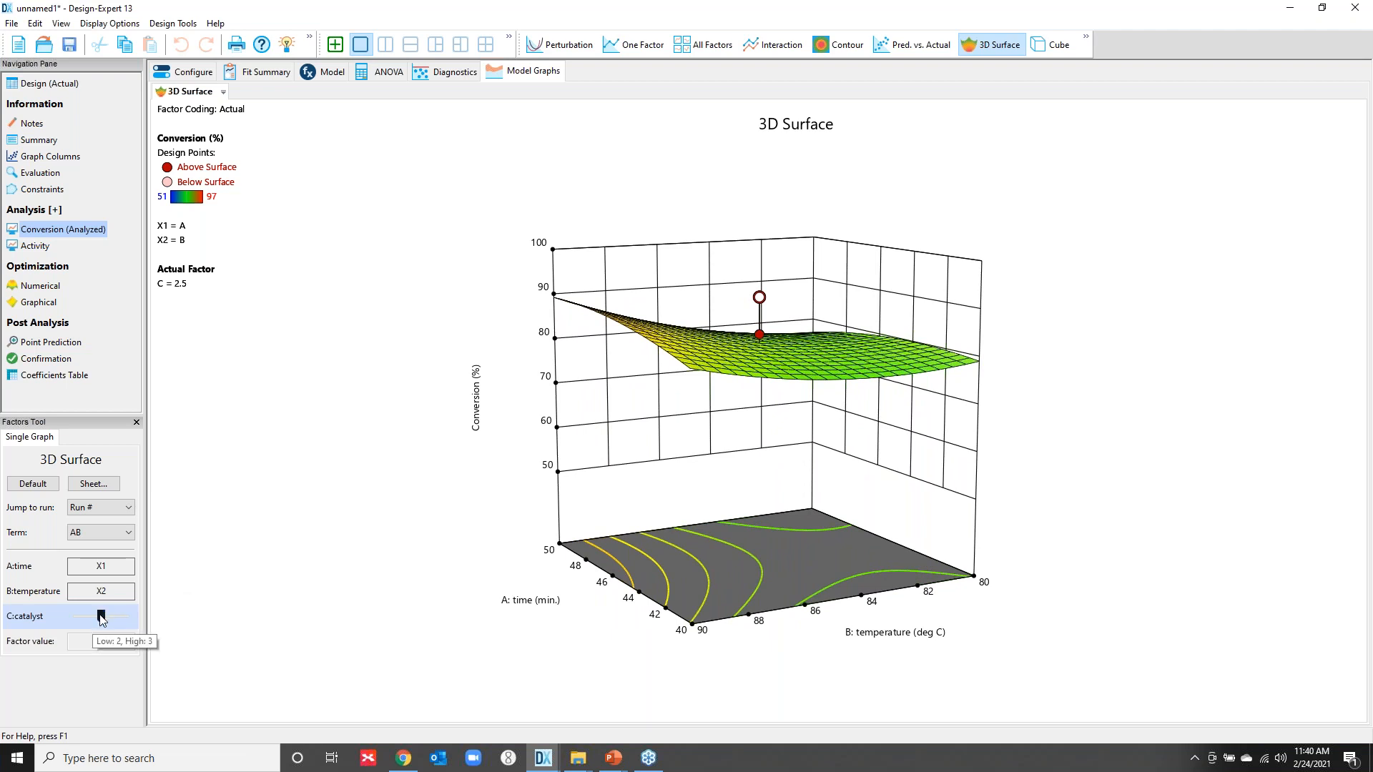
drag(100, 617, 53, 622)
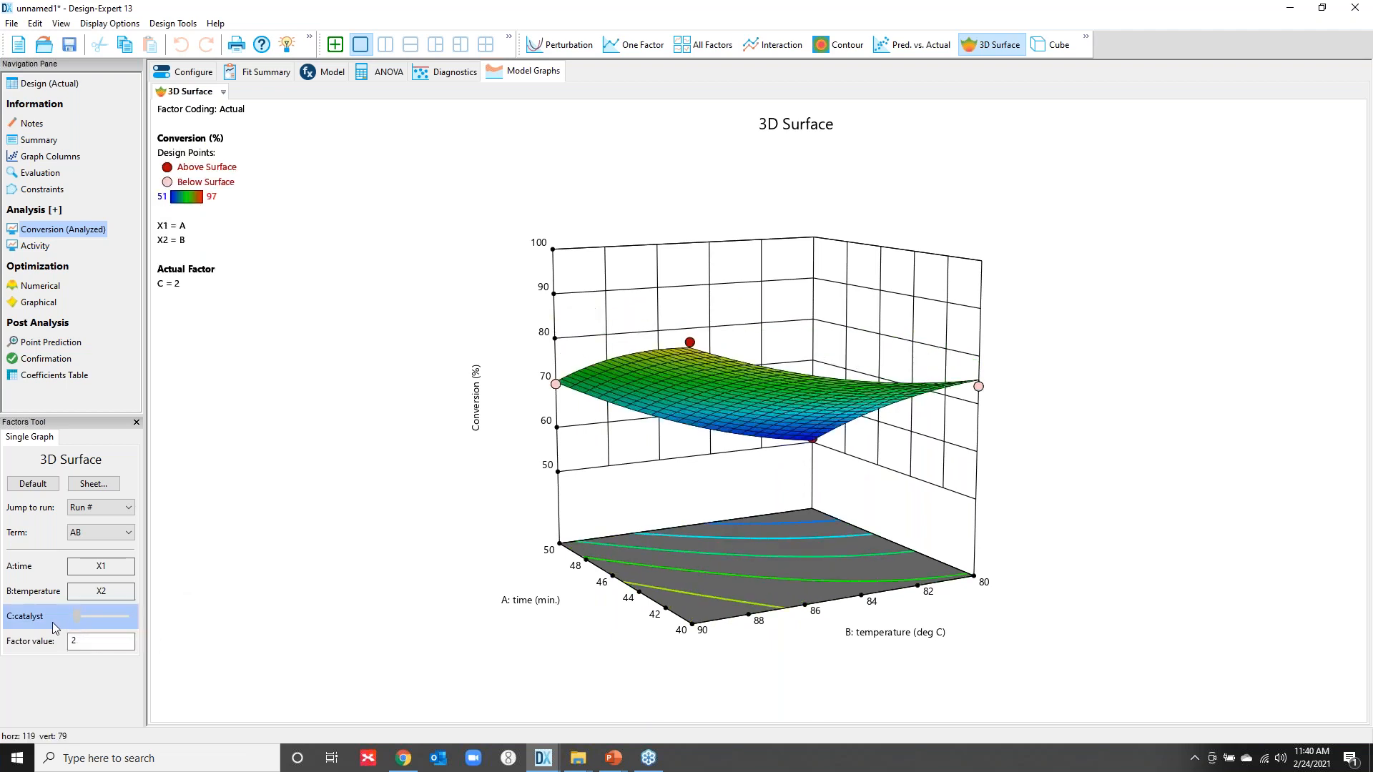
mouse_move(87, 619)
mouse_down()
mouse_move(165, 620)
mouse_move(93, 621)
mouse_move(50, 644)
mouse_move(136, 633)
mouse_move(95, 642)
mouse_up()
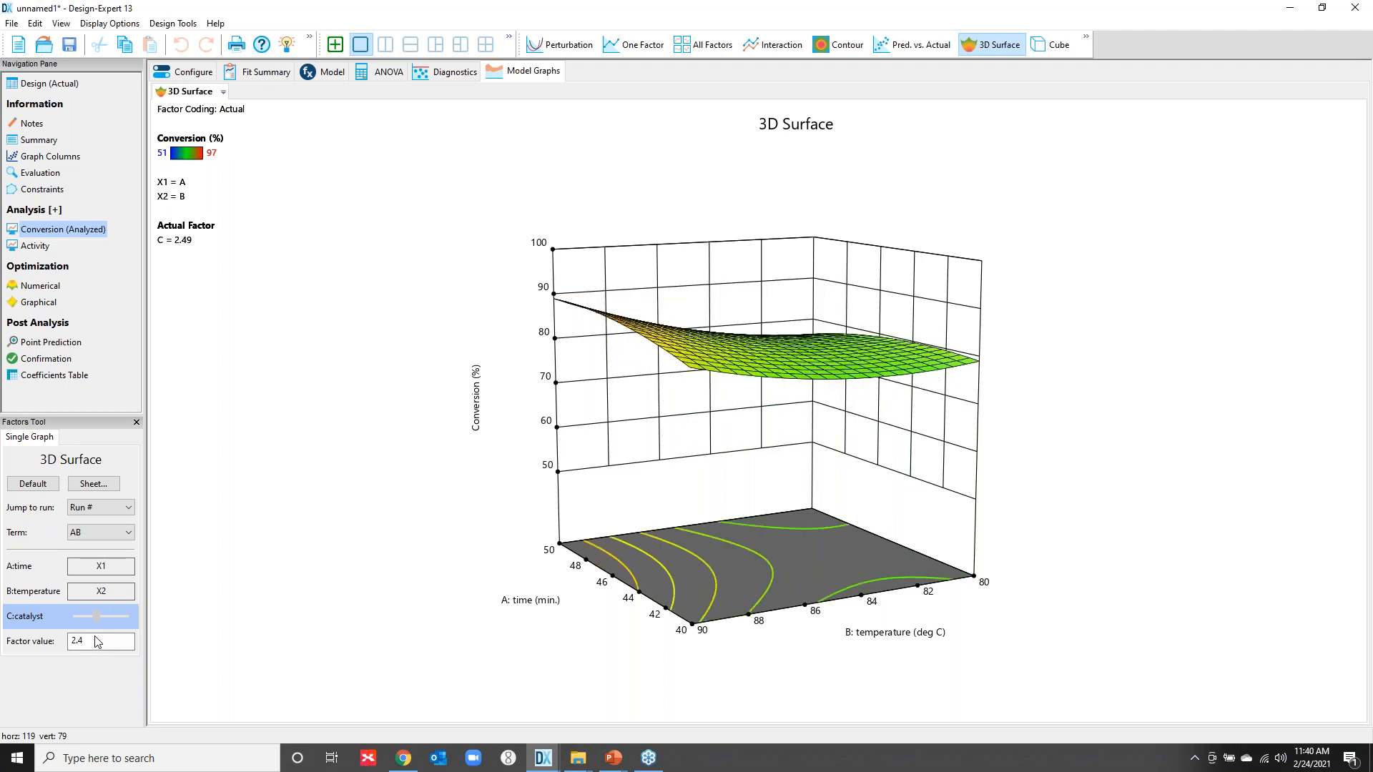
- Analyze Activity with no transform, keep the suggested linear model, and open its ANOVA
click(39, 246)
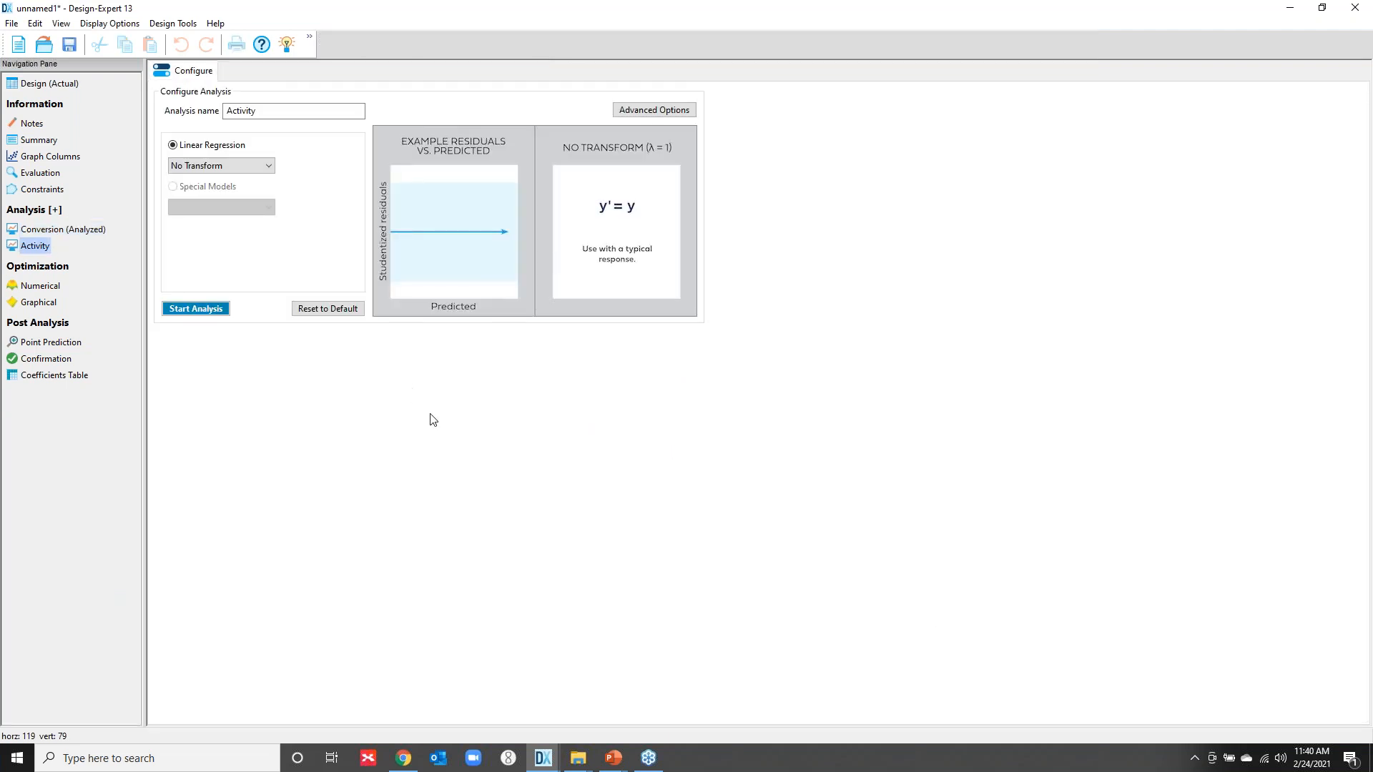
click(194, 309)
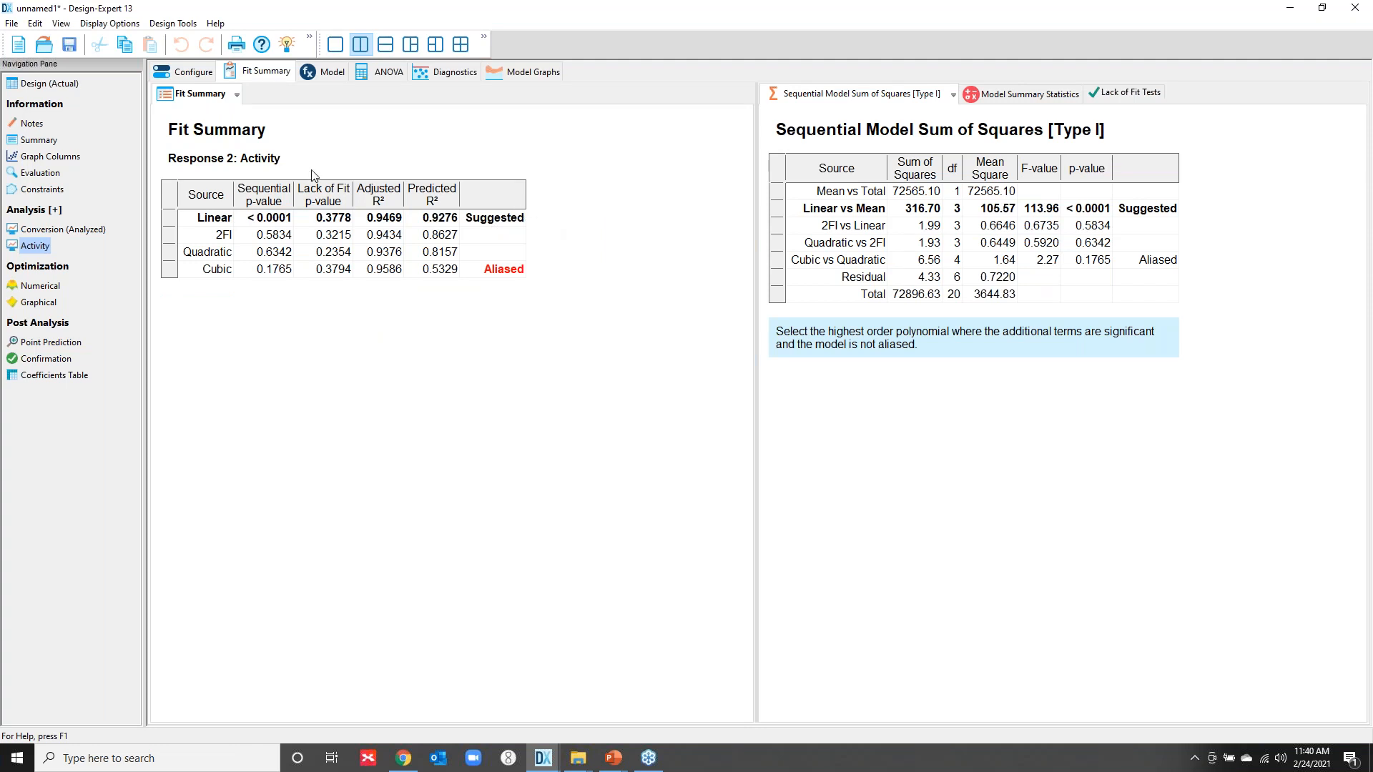
click(332, 71)
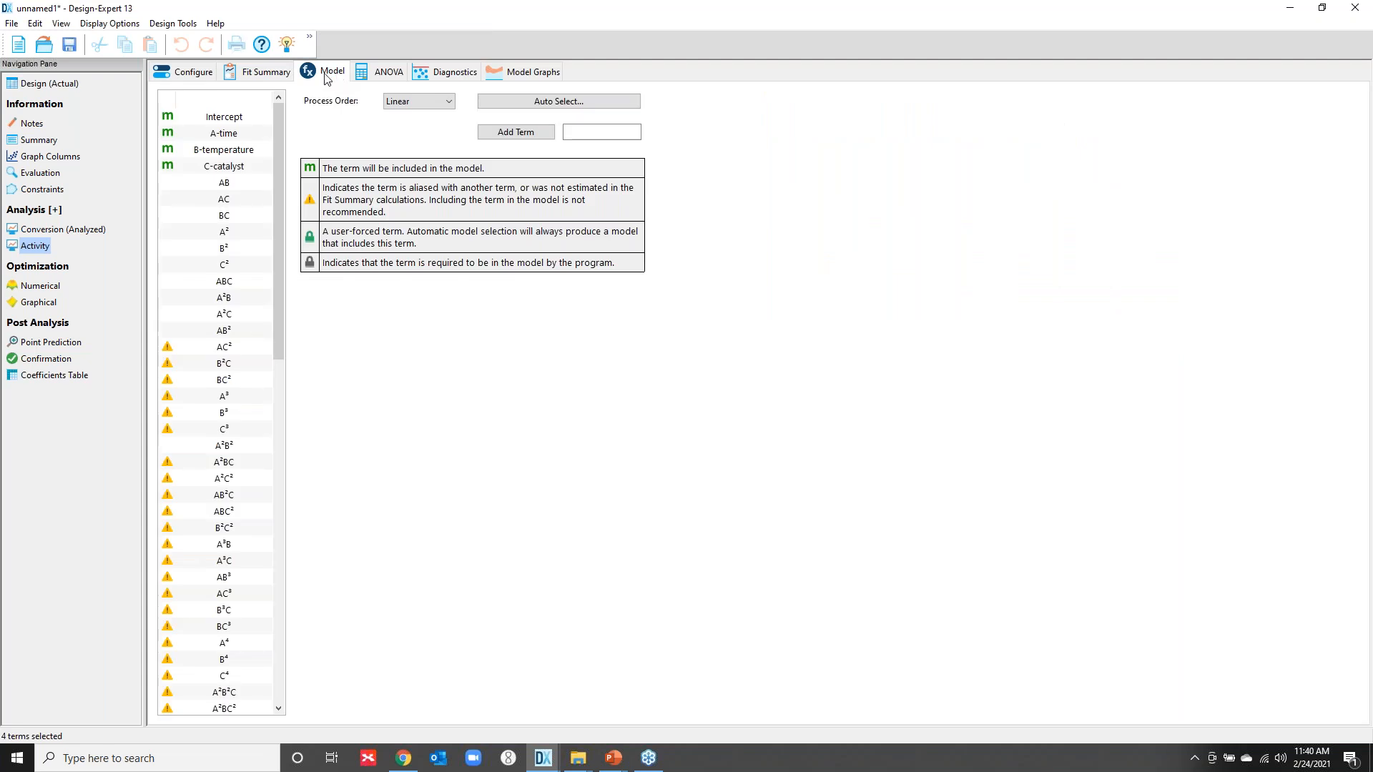
click(387, 73)
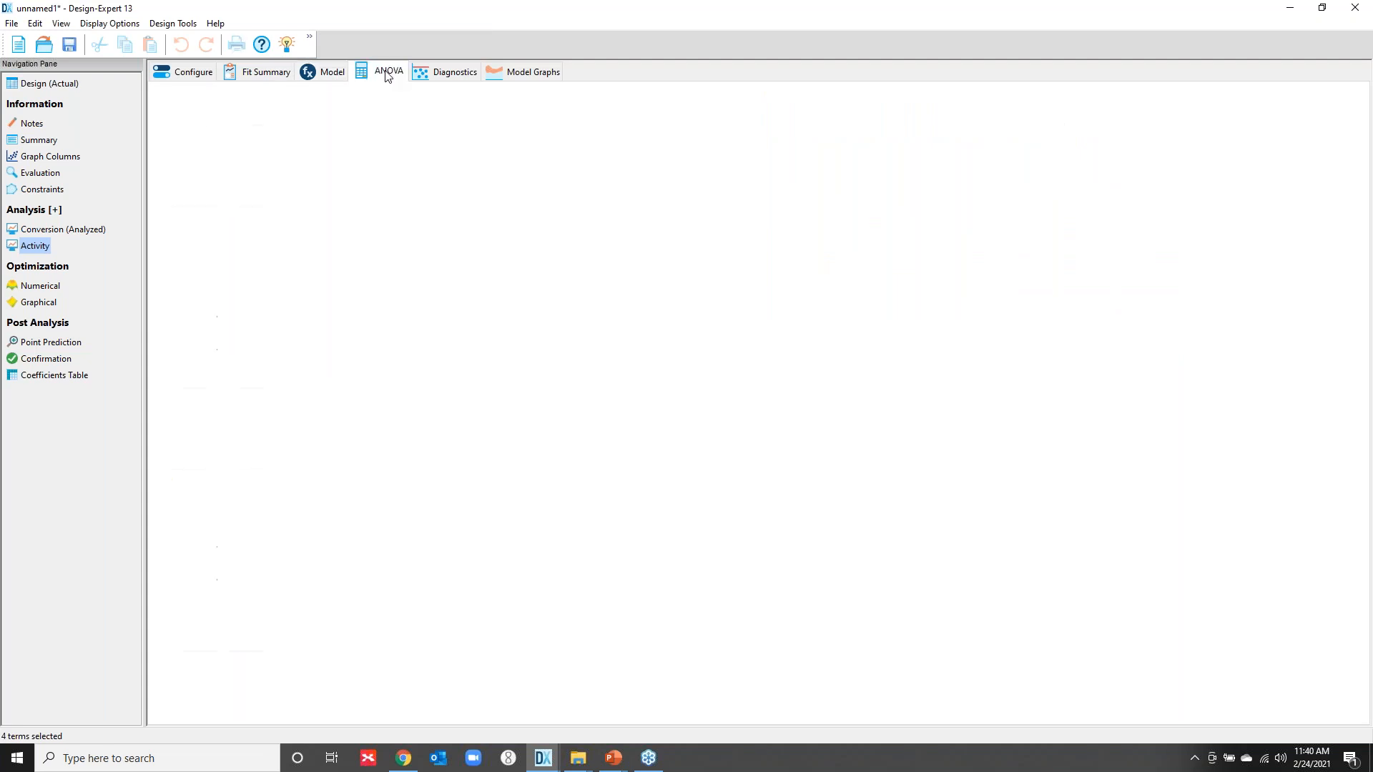
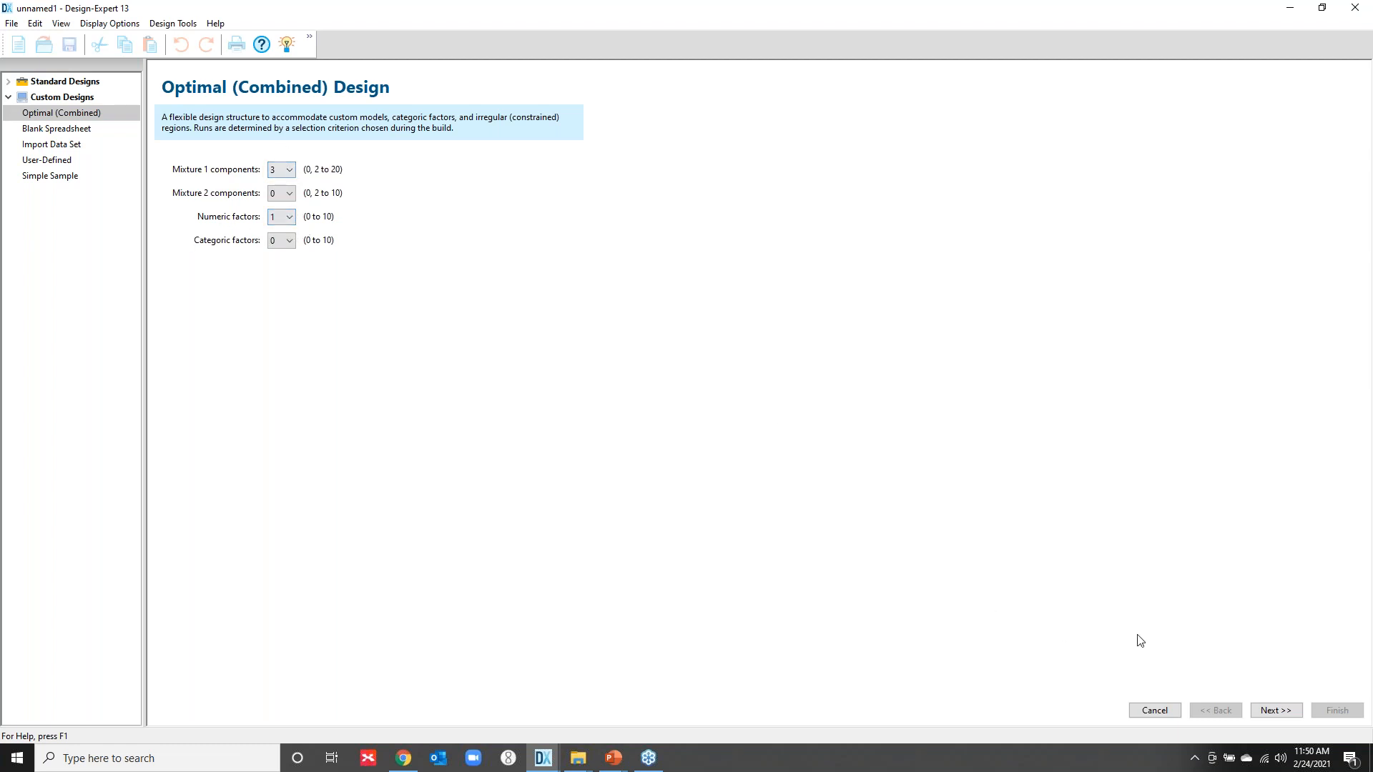
- Accept EA, MMA and TEC as the mixture components totalling 31 w/v % in the optimal combined design
click(1267, 710)
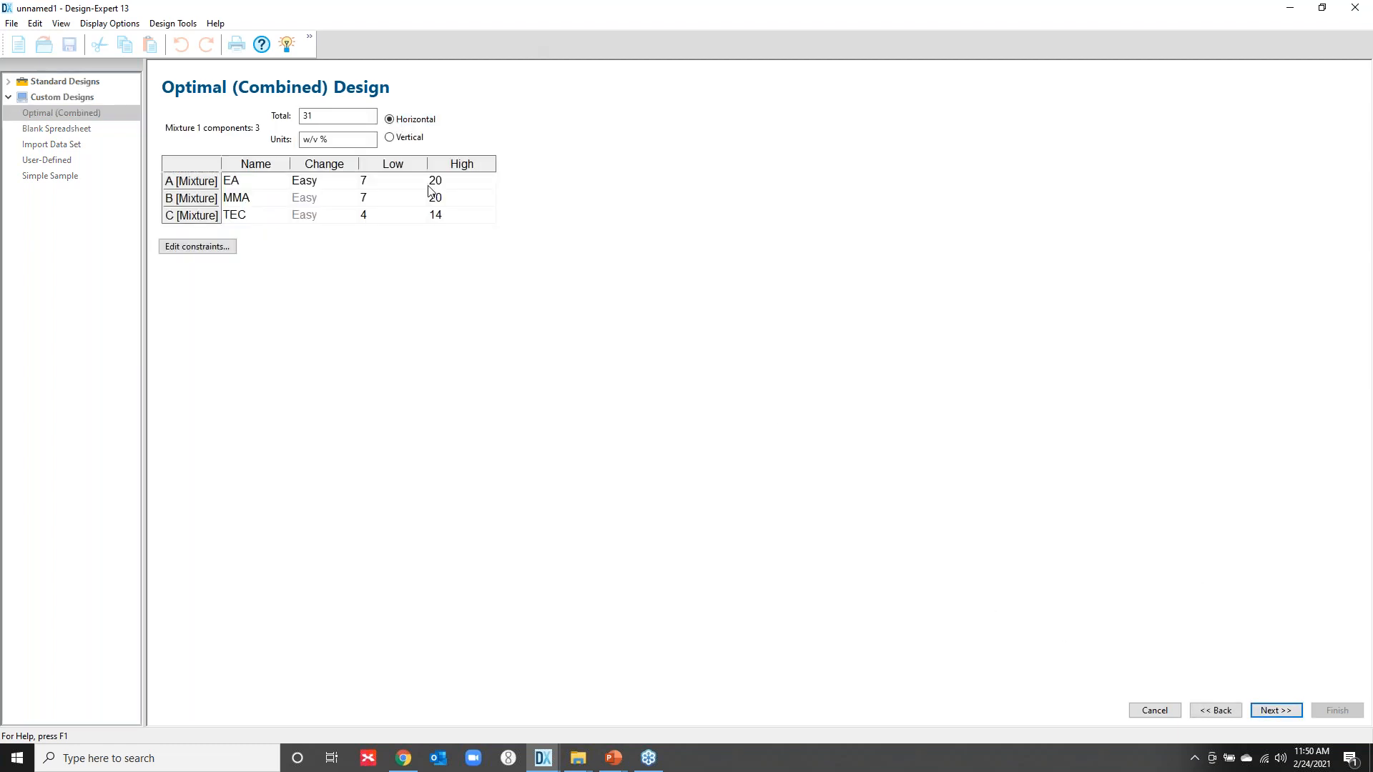
drag(340, 115, 302, 117)
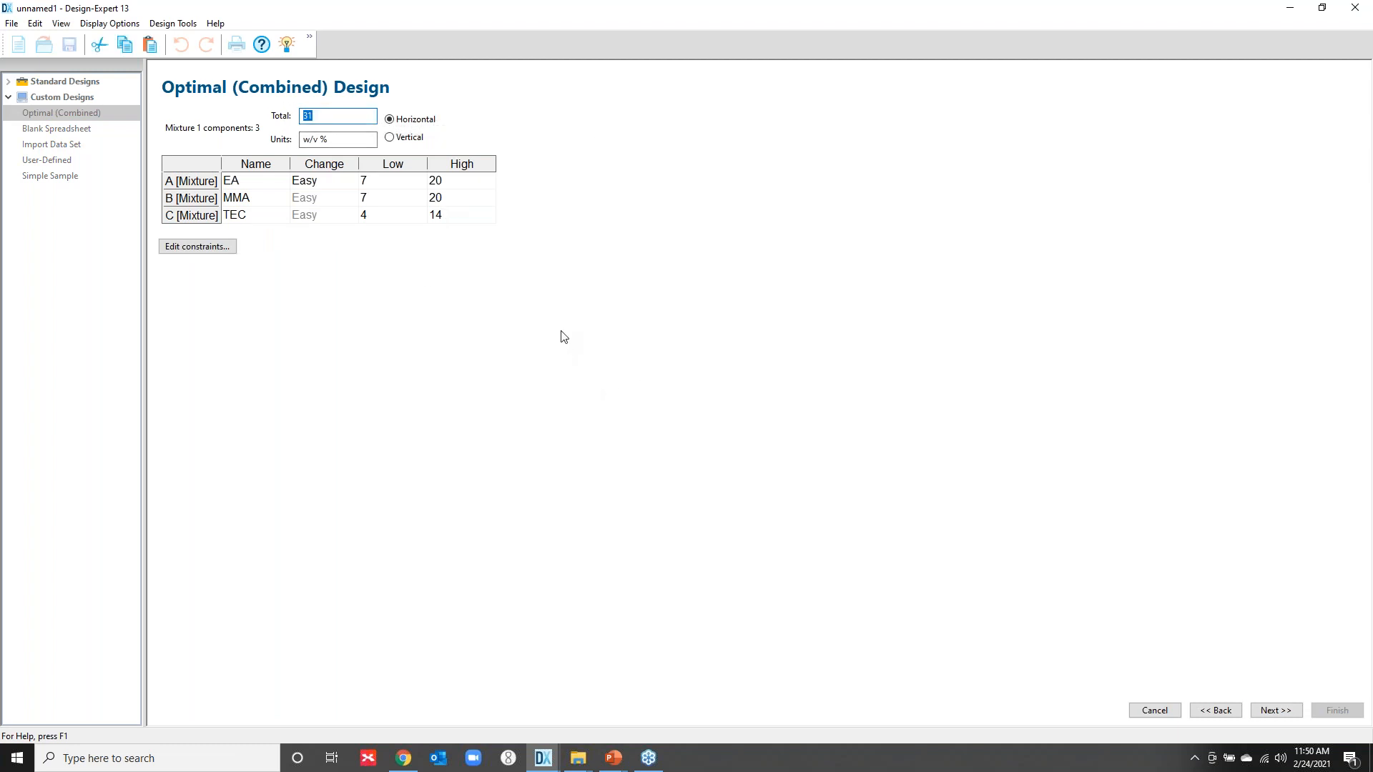
click(362, 117)
click(1277, 710)
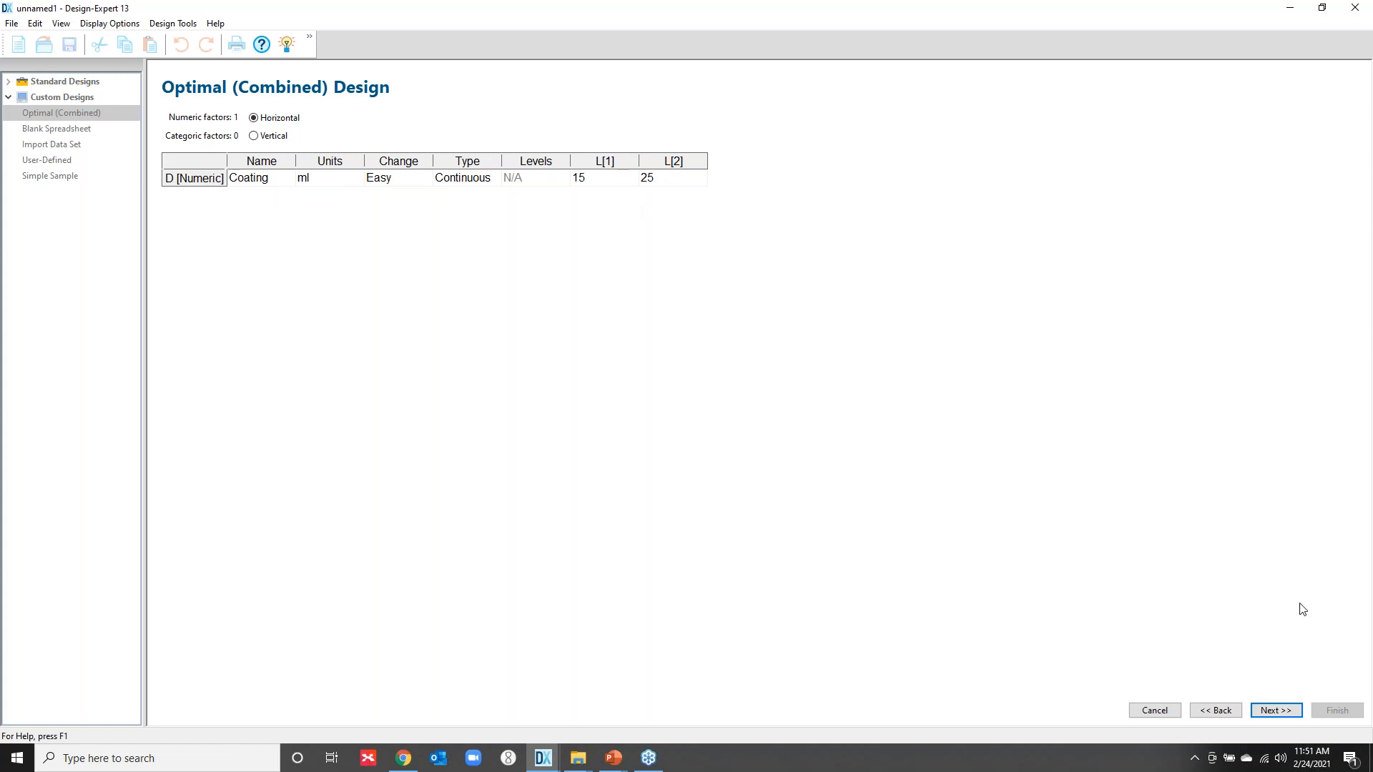
- Keep the Coating factor, the 28-run I-optimal quadratic x quadratic settings and both Dissolve responses, widening the response name column, and generate the design
click(1276, 710)
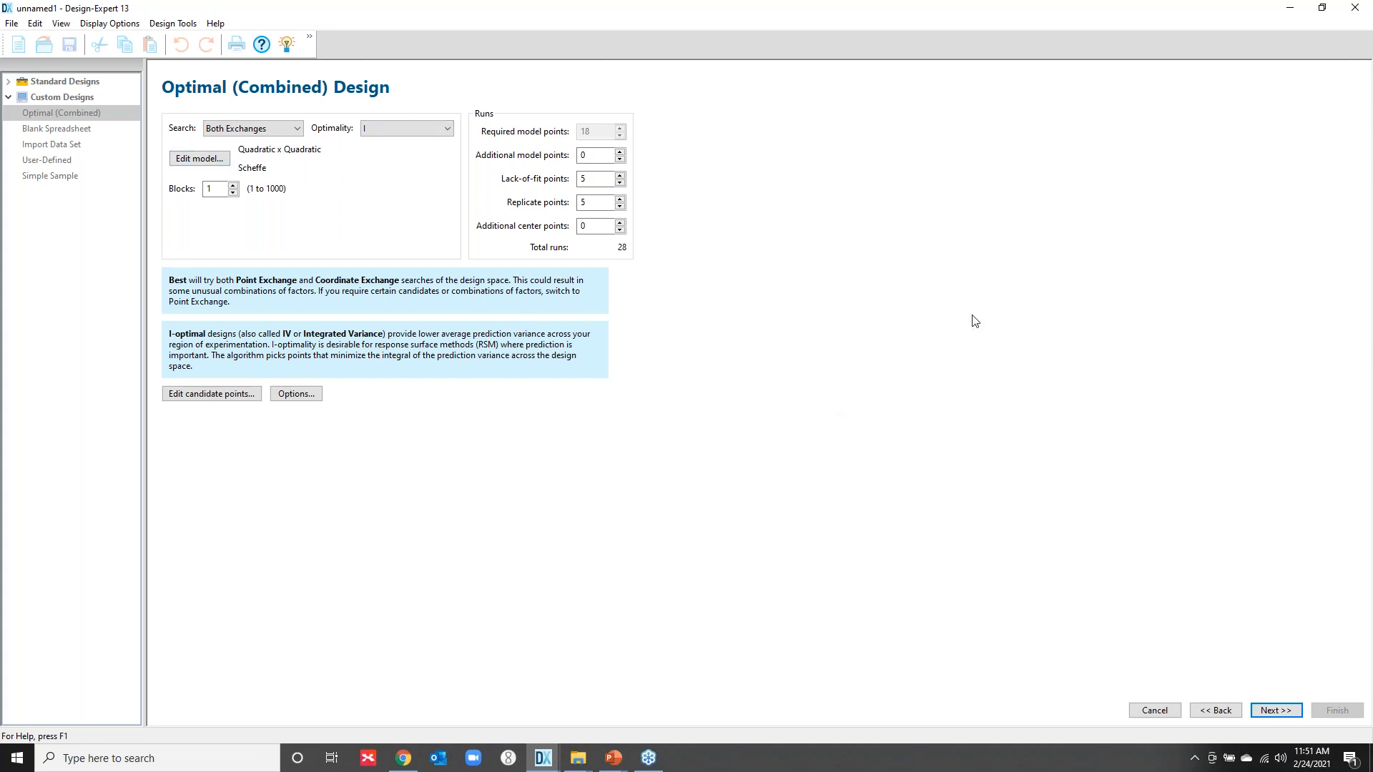
click(1283, 716)
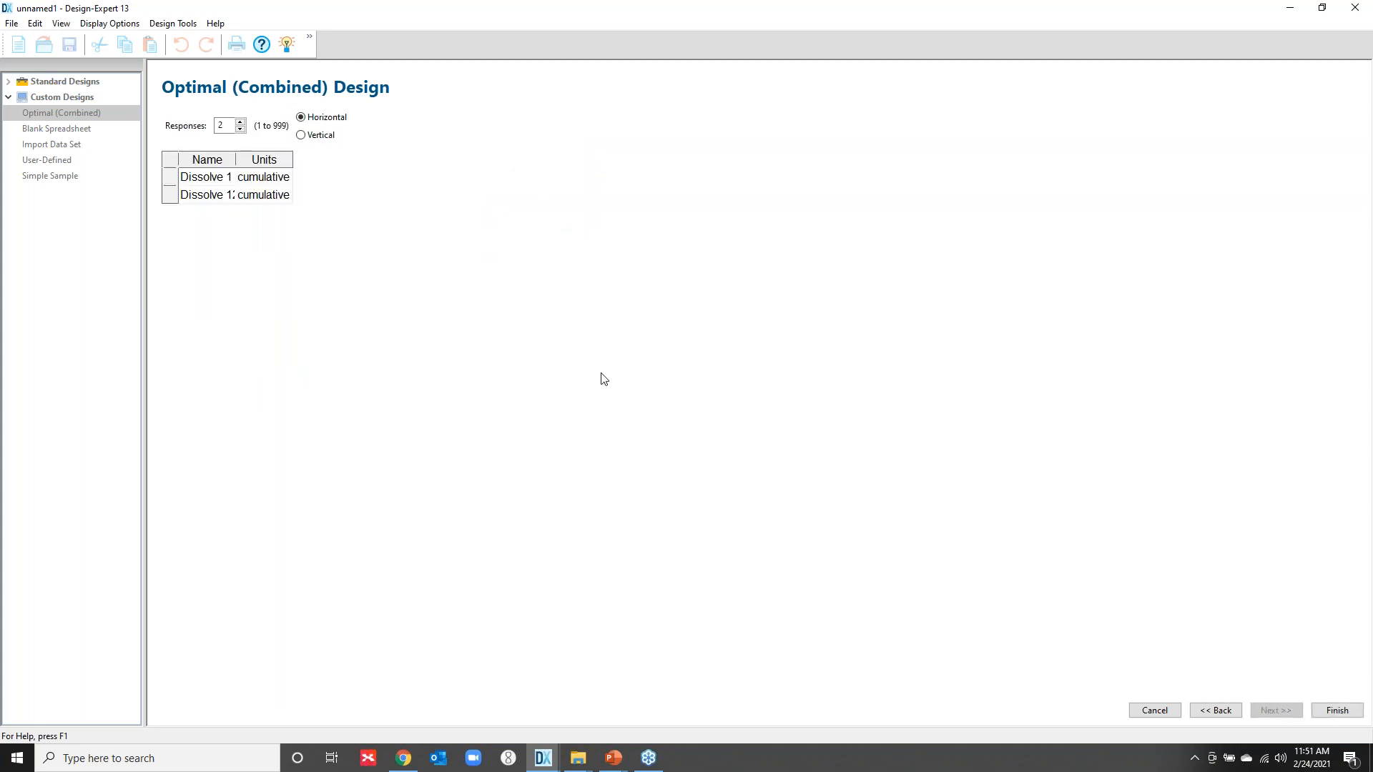
double_click(236, 158)
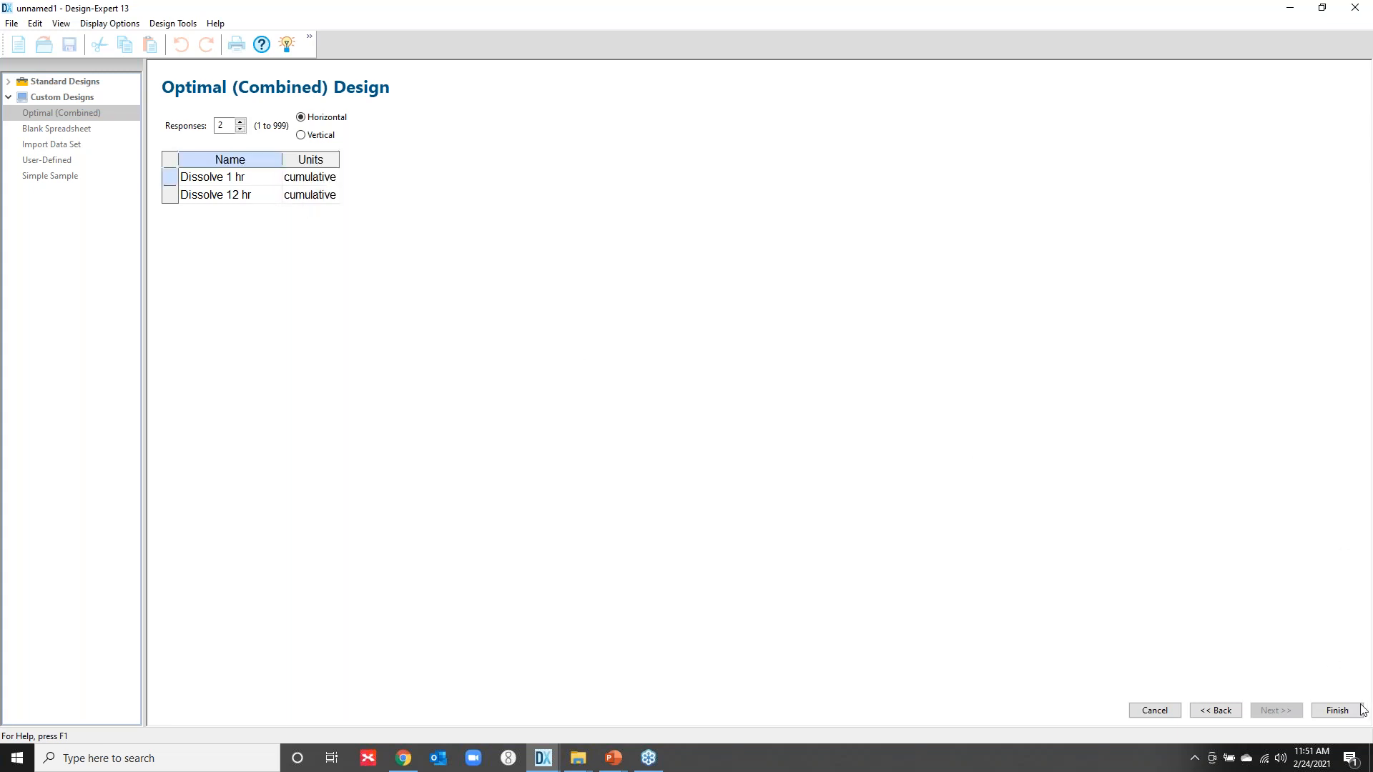
click(1357, 713)
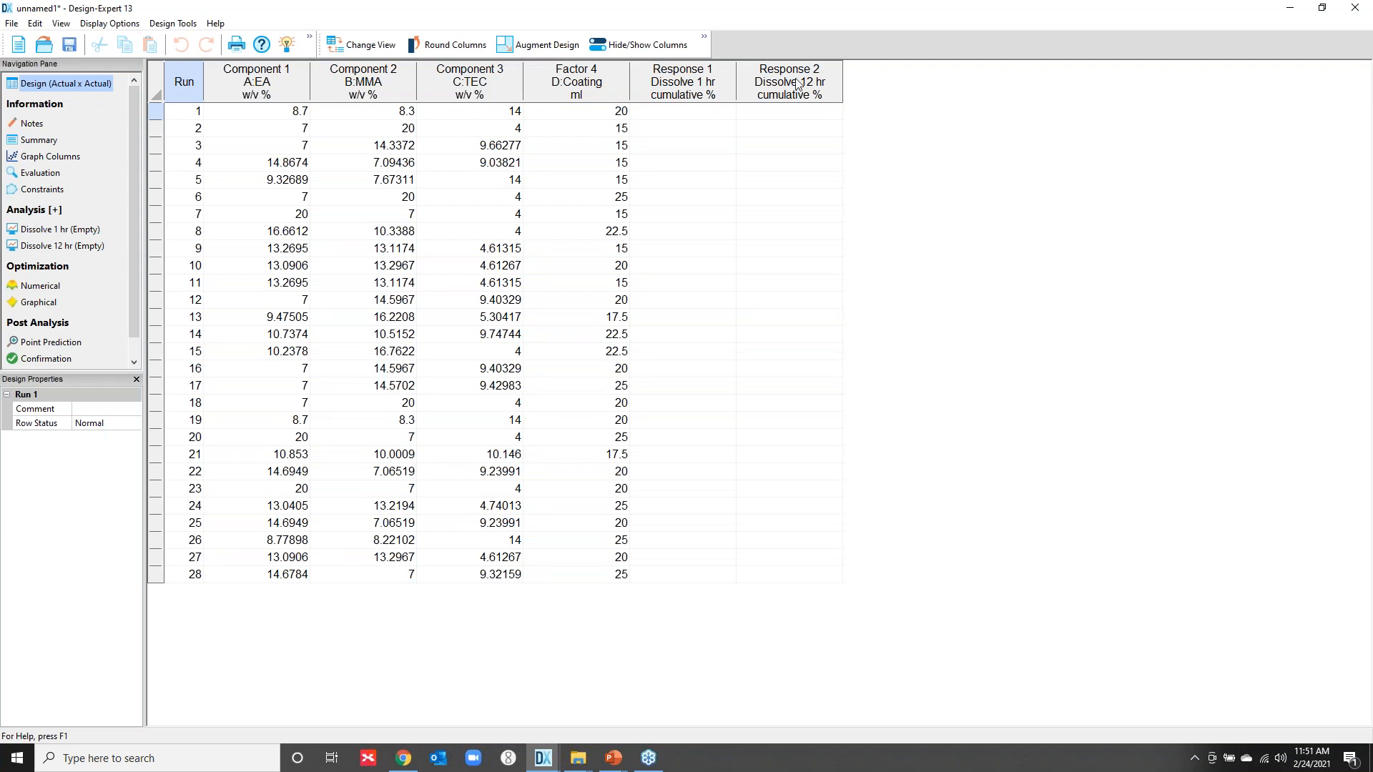
- Load an existing simulation file to fill the design with Dissolve 1 hr and Dissolve 12 hr response data
right_click(721, 99)
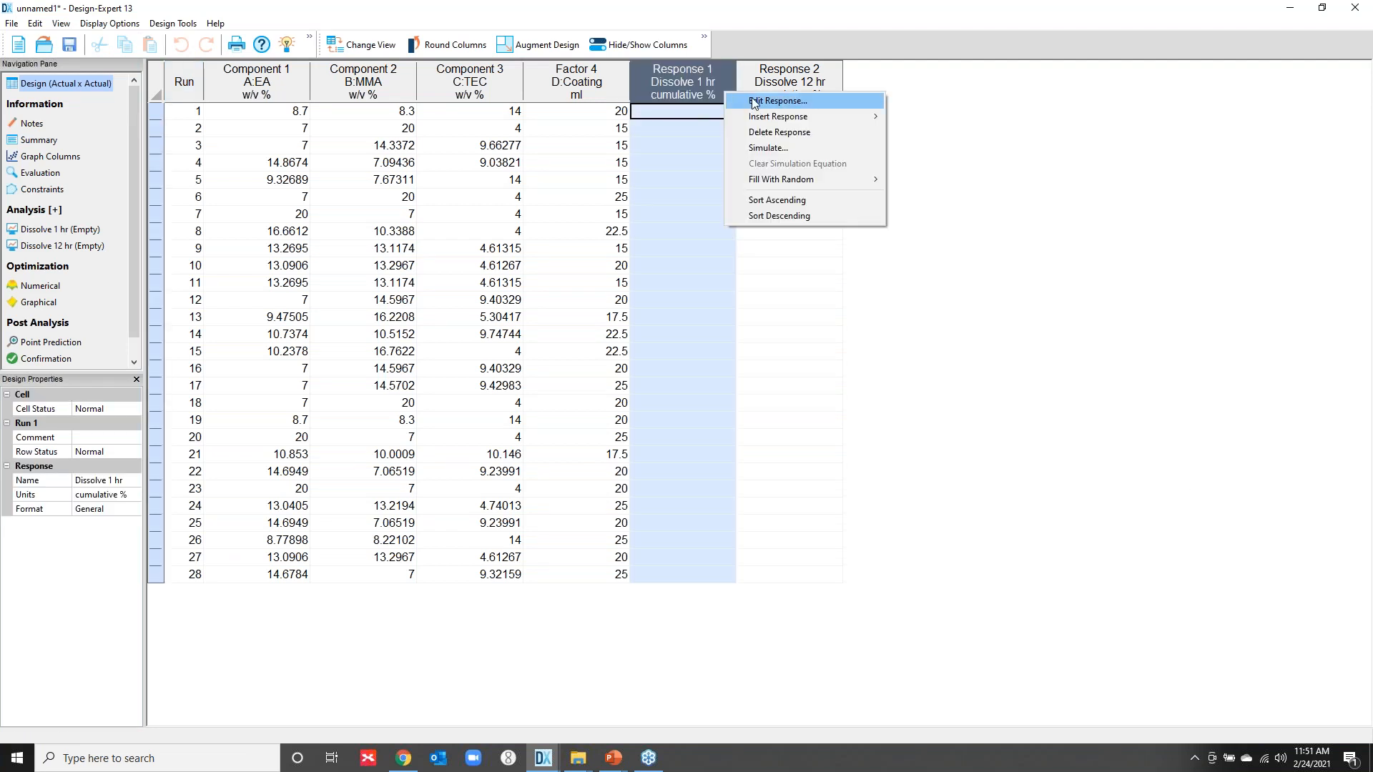
click(802, 147)
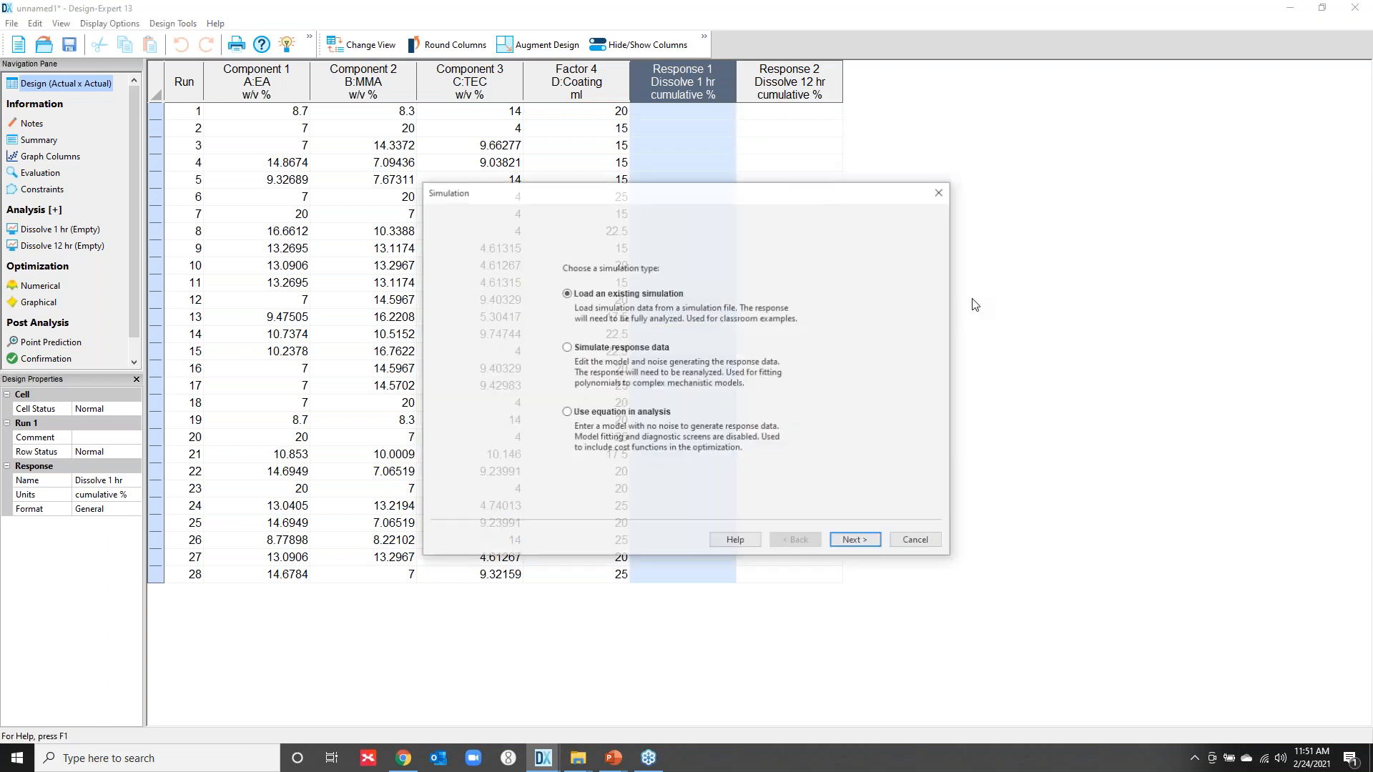
click(855, 542)
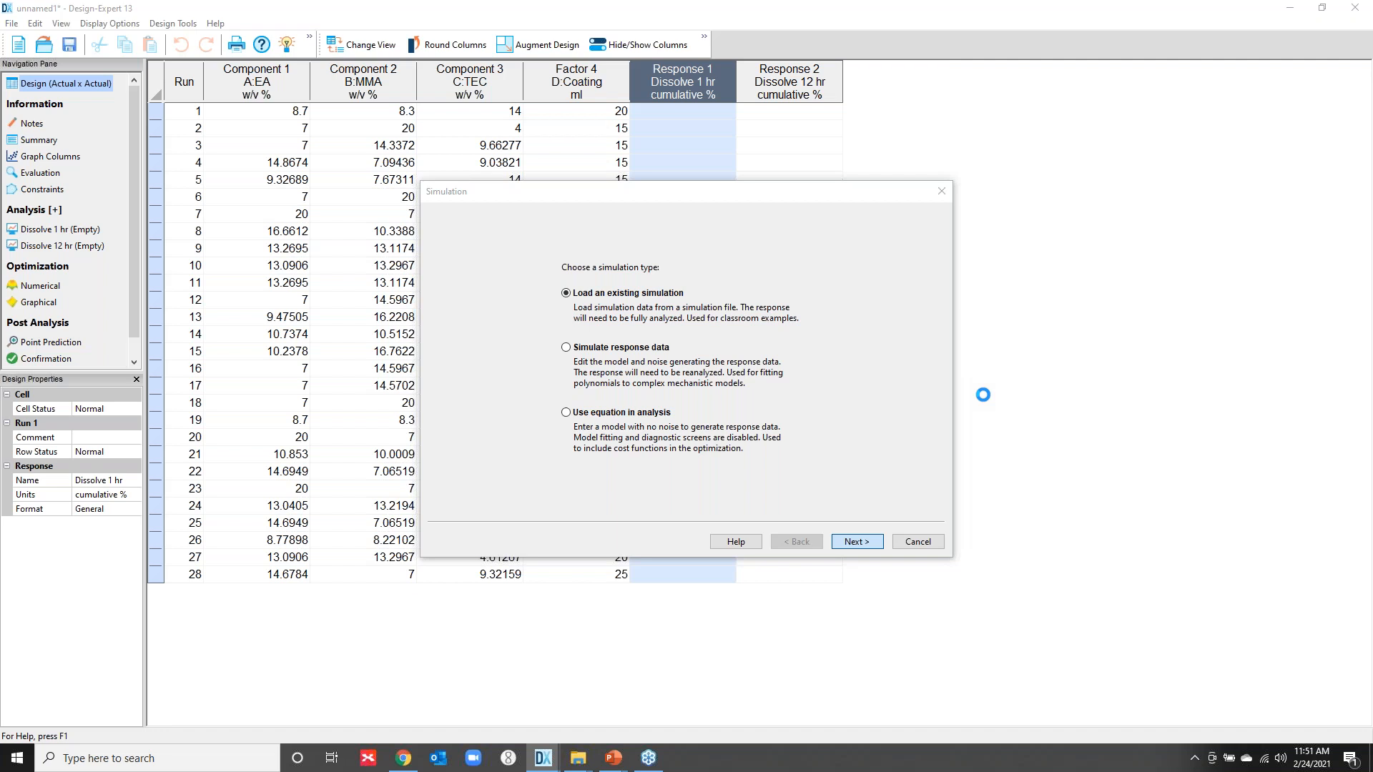
click(613, 353)
double_click(613, 353)
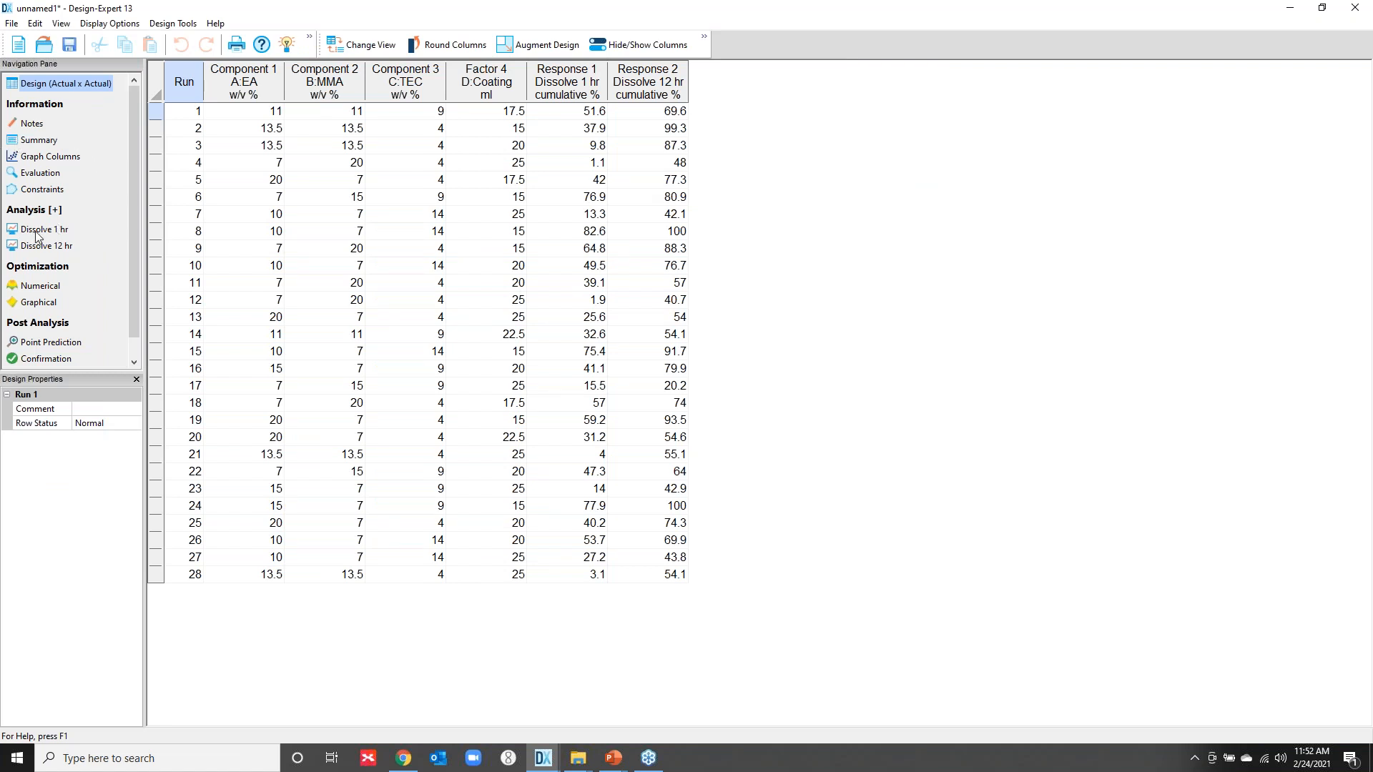
- Analyze Dissolve 1 hr with no transform and reduce the suggested quadratic x linear model by backward AICc selection
click(43, 229)
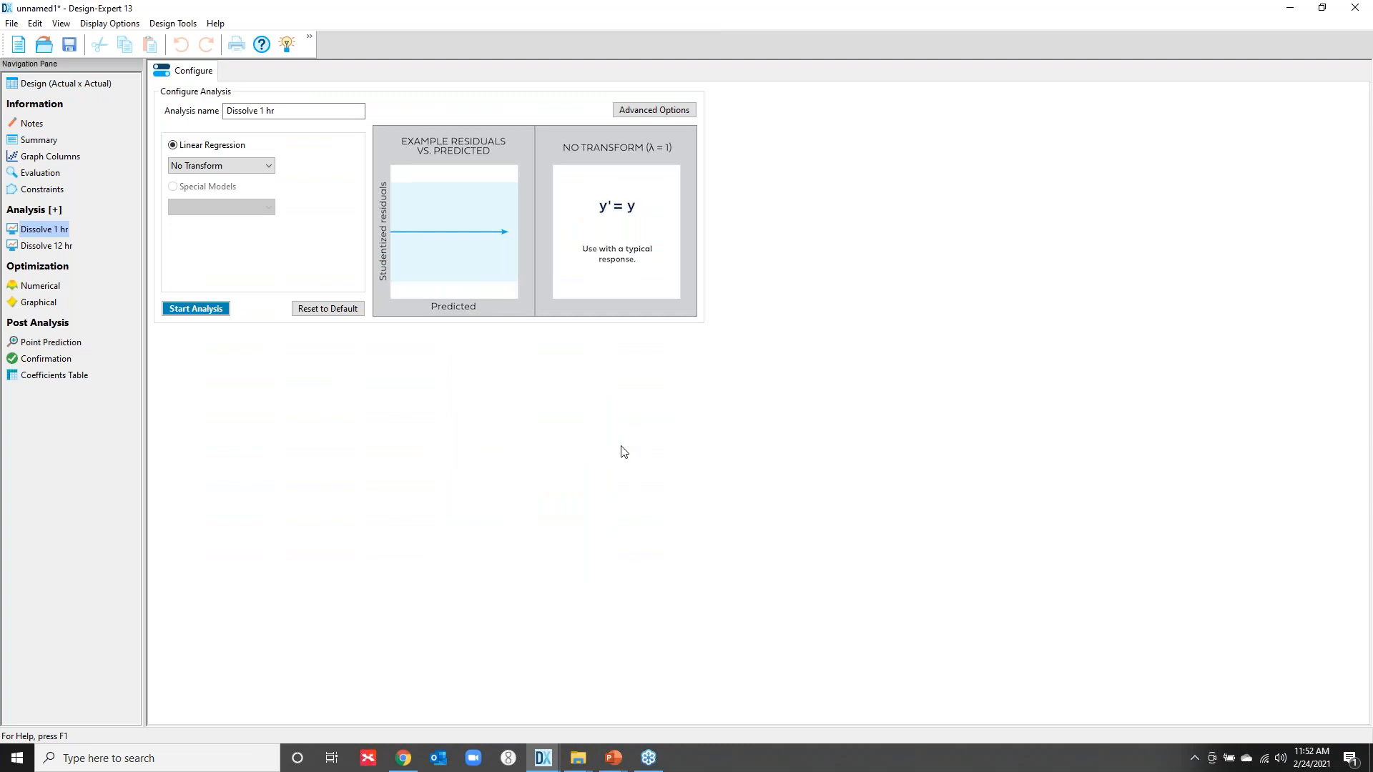
click(193, 309)
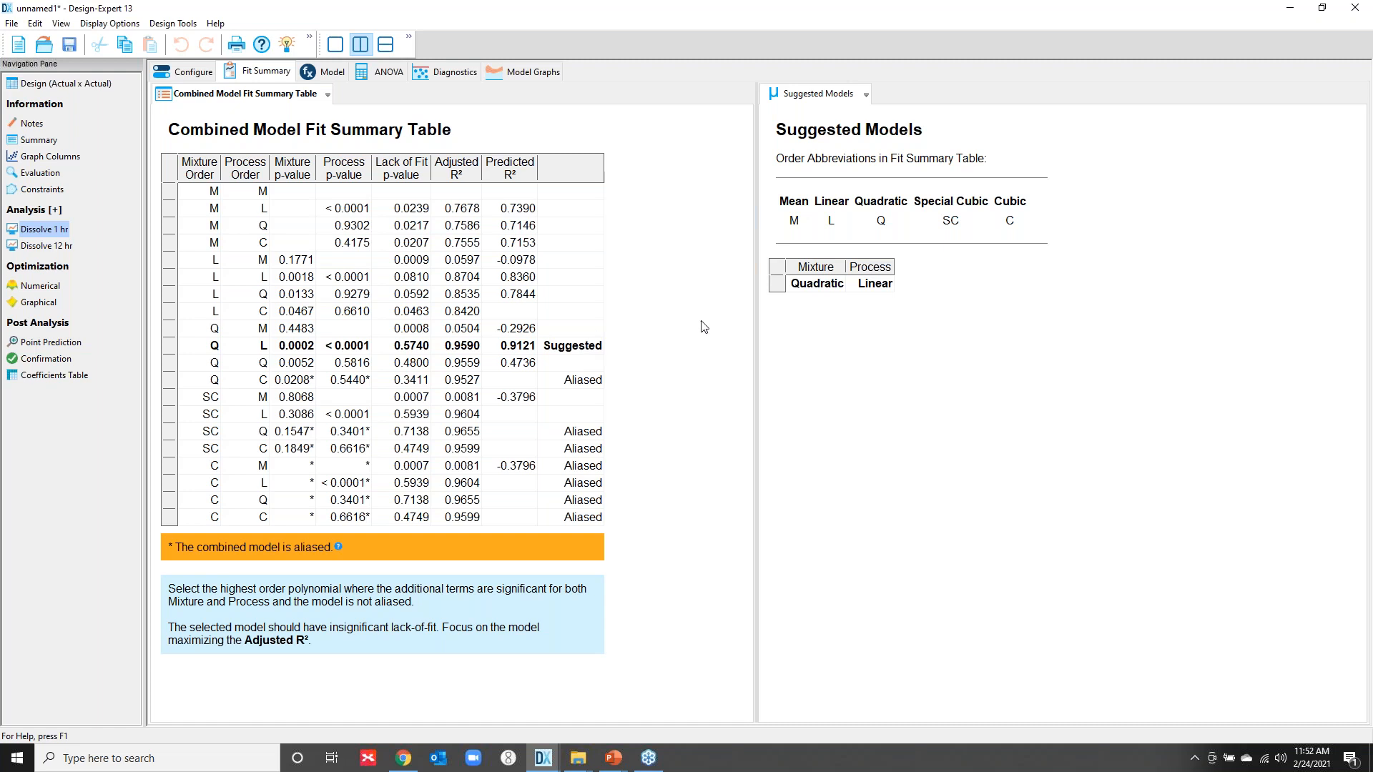
click(331, 74)
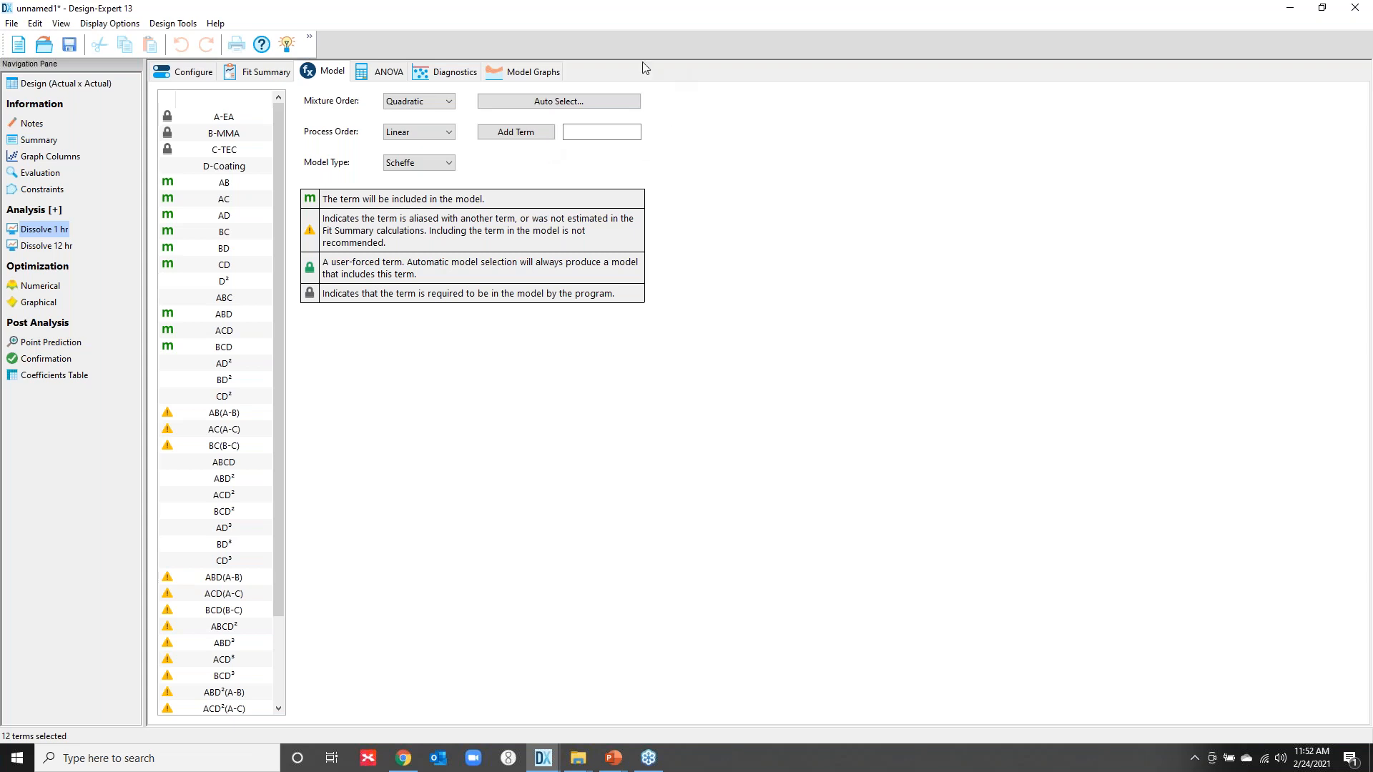
click(605, 106)
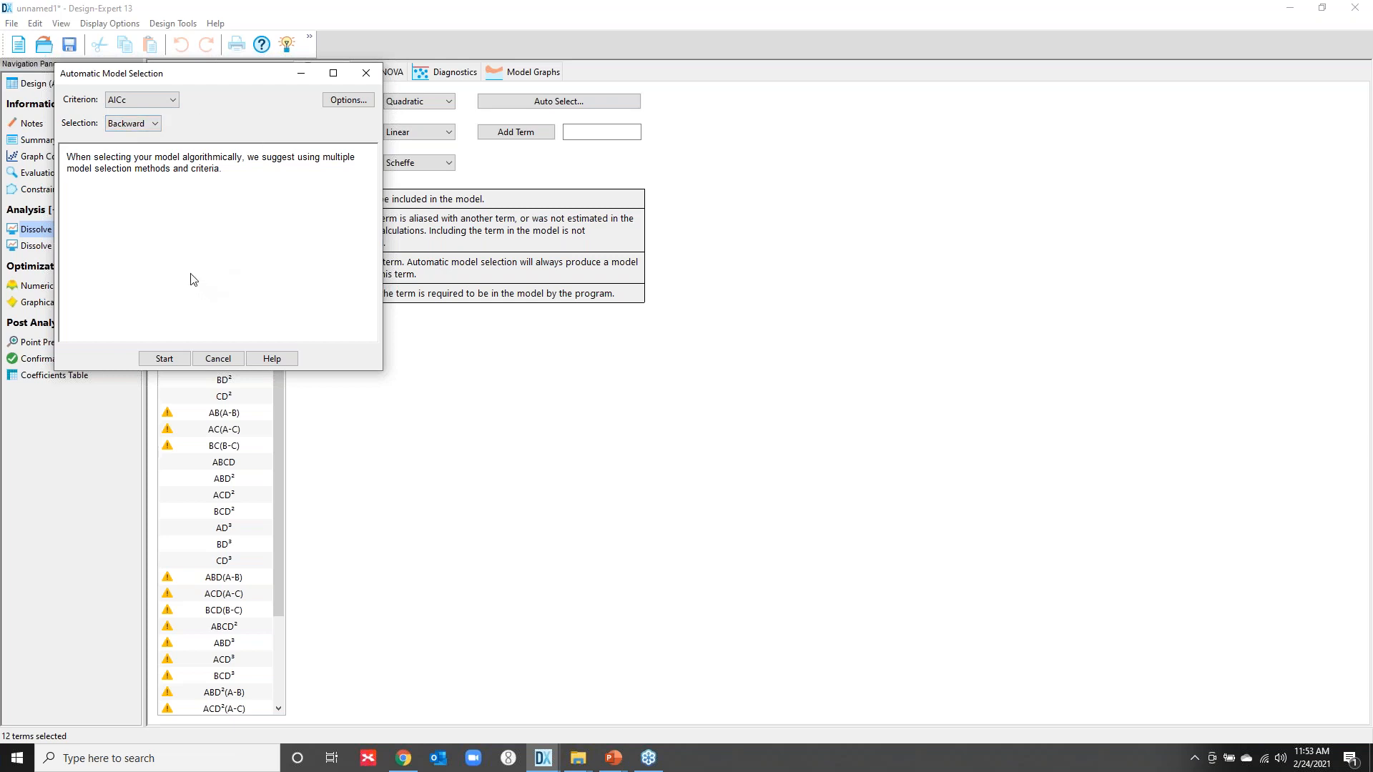
click(164, 360)
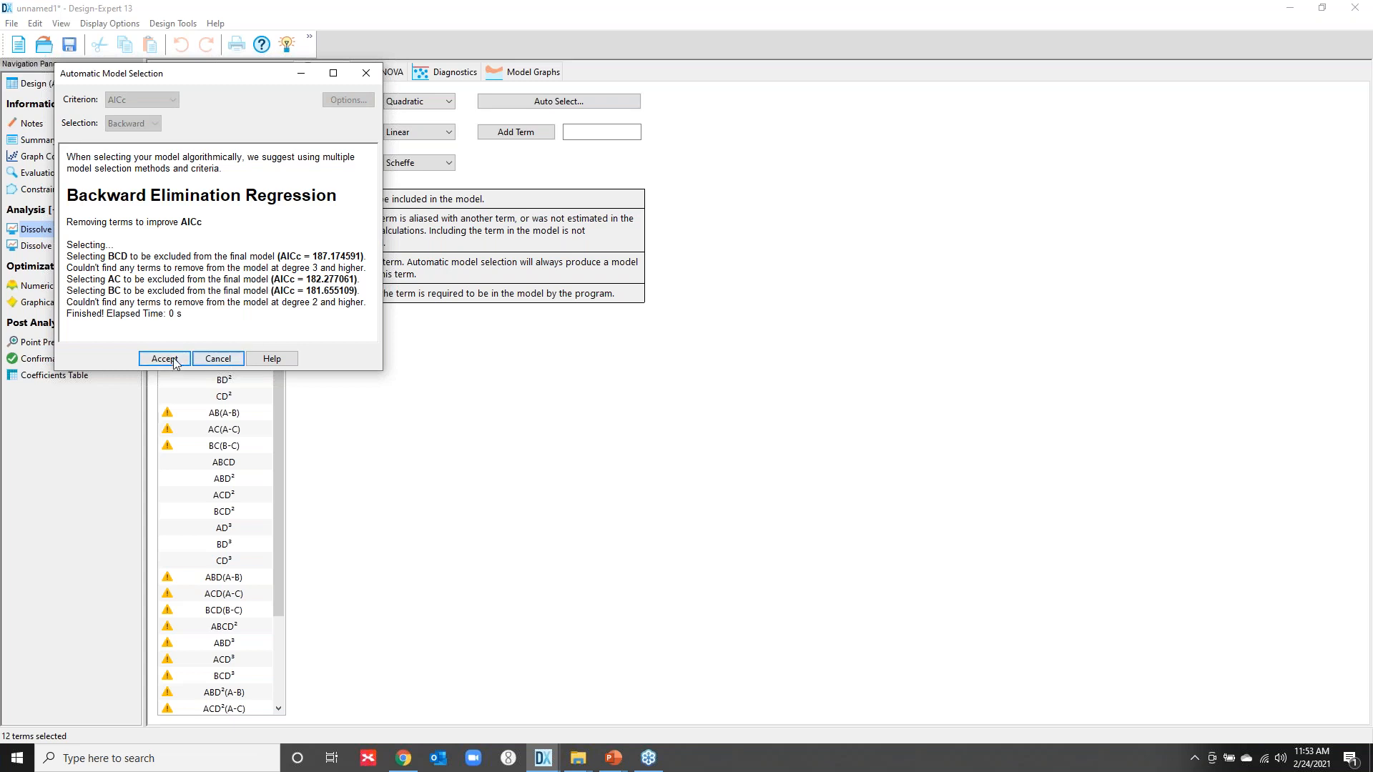
click(174, 360)
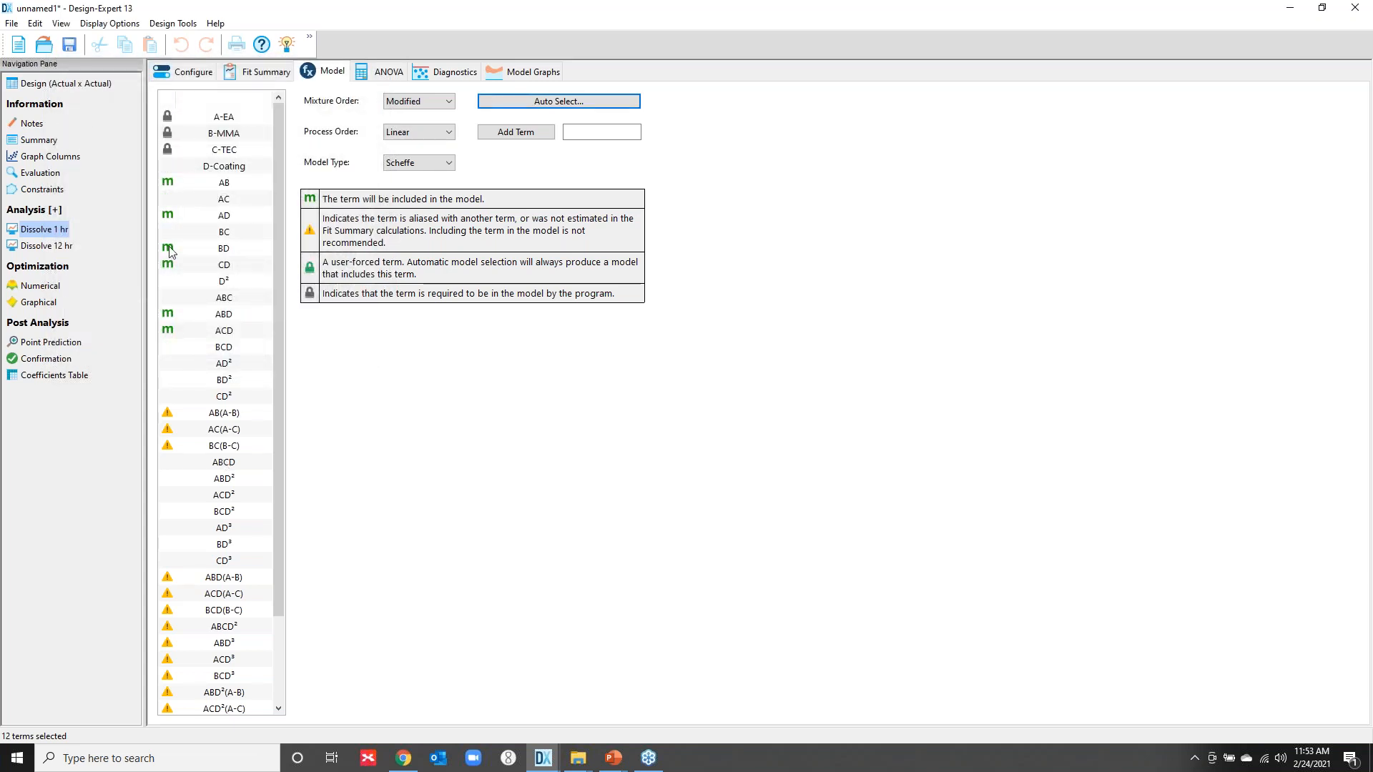
- Correct the Dissolve 1 hr model's hierarchy automatically and review its ANOVA and diagnostic plots
click(388, 75)
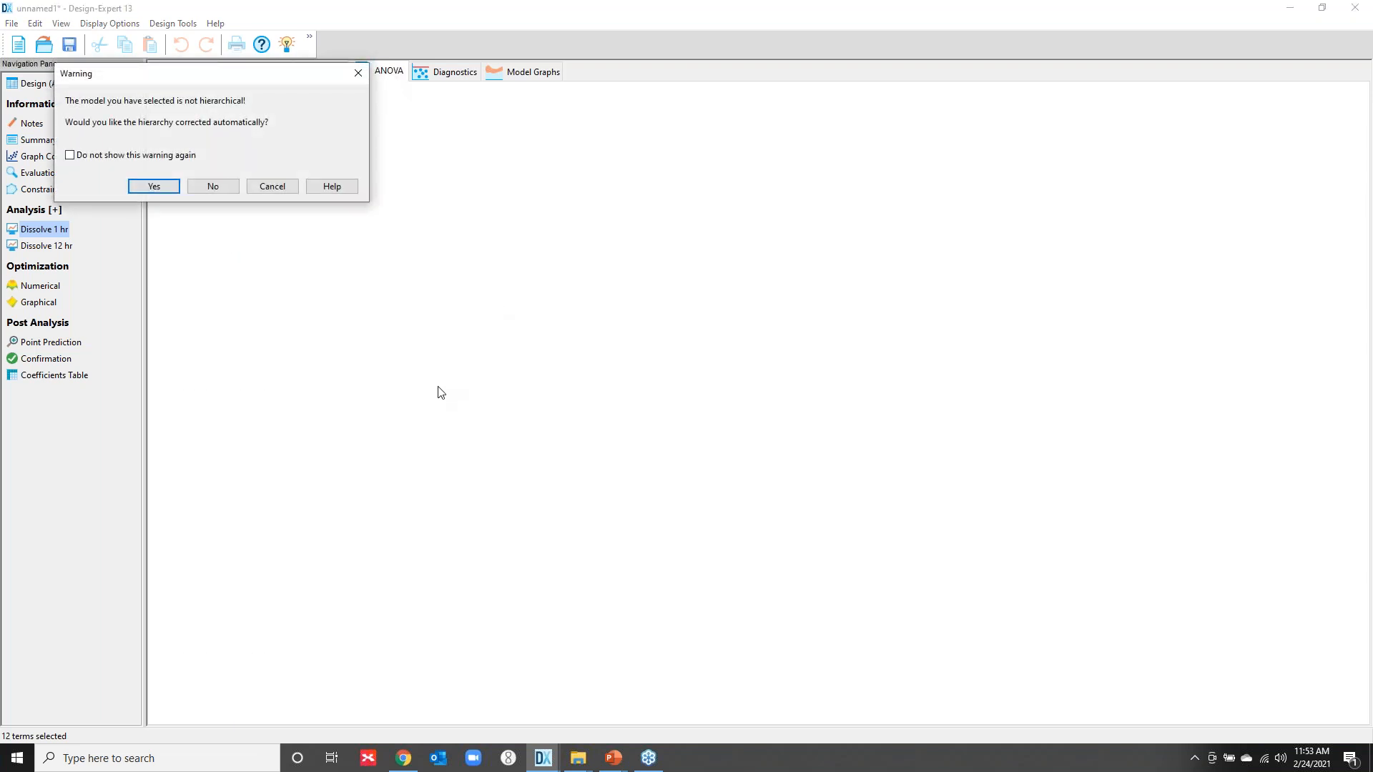
click(153, 187)
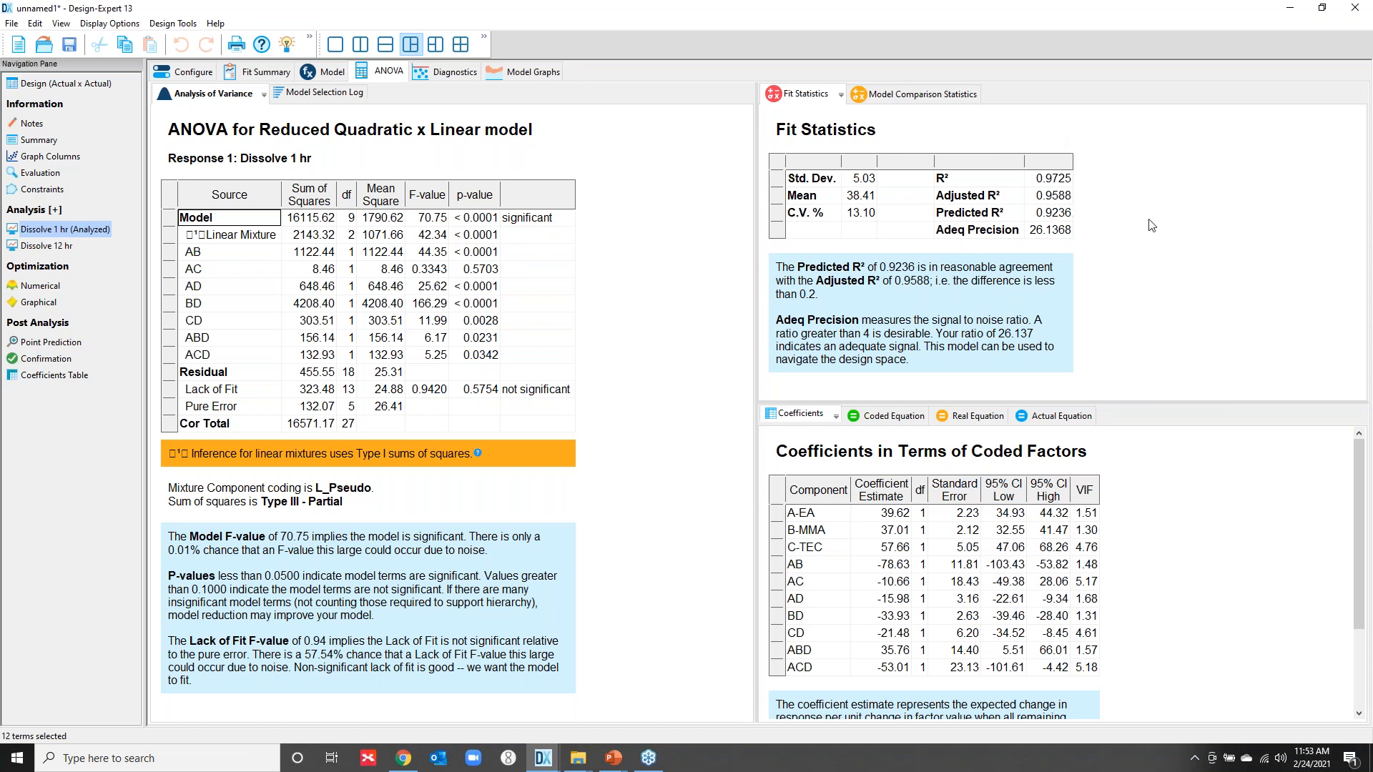
click(444, 71)
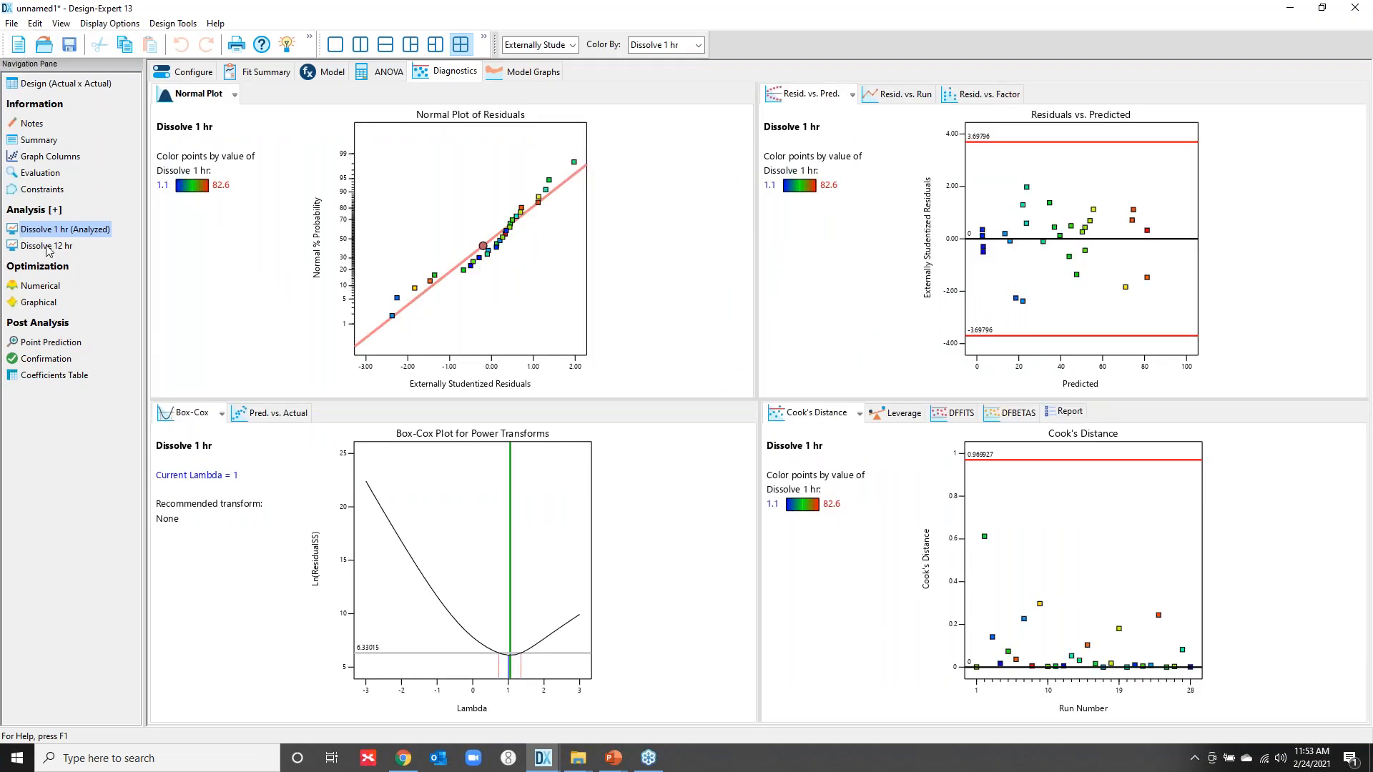
- Analyze Dissolve 12 hr with no transform, reduce the recommended KCV model by backward AICc selection, and review its ANOVA and diagnostics
click(50, 246)
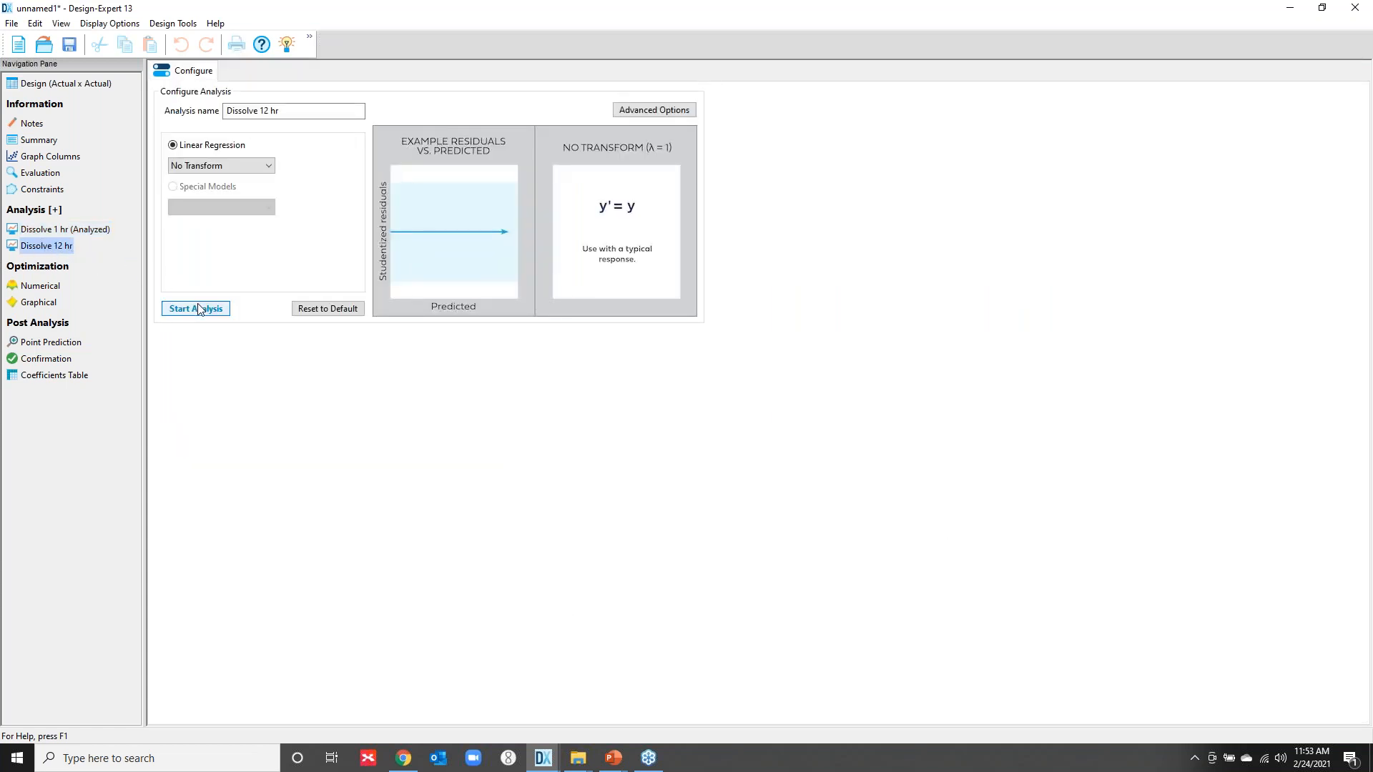
click(199, 309)
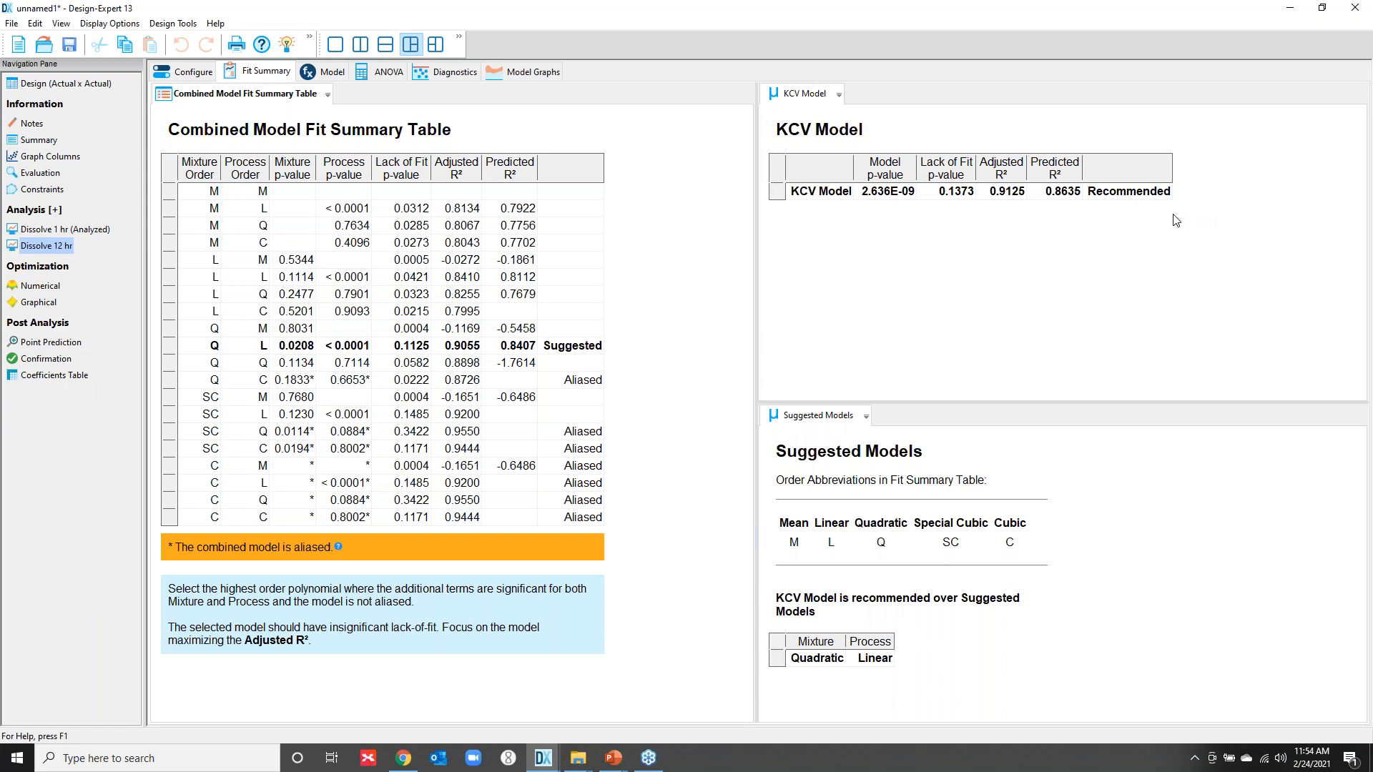
click(322, 74)
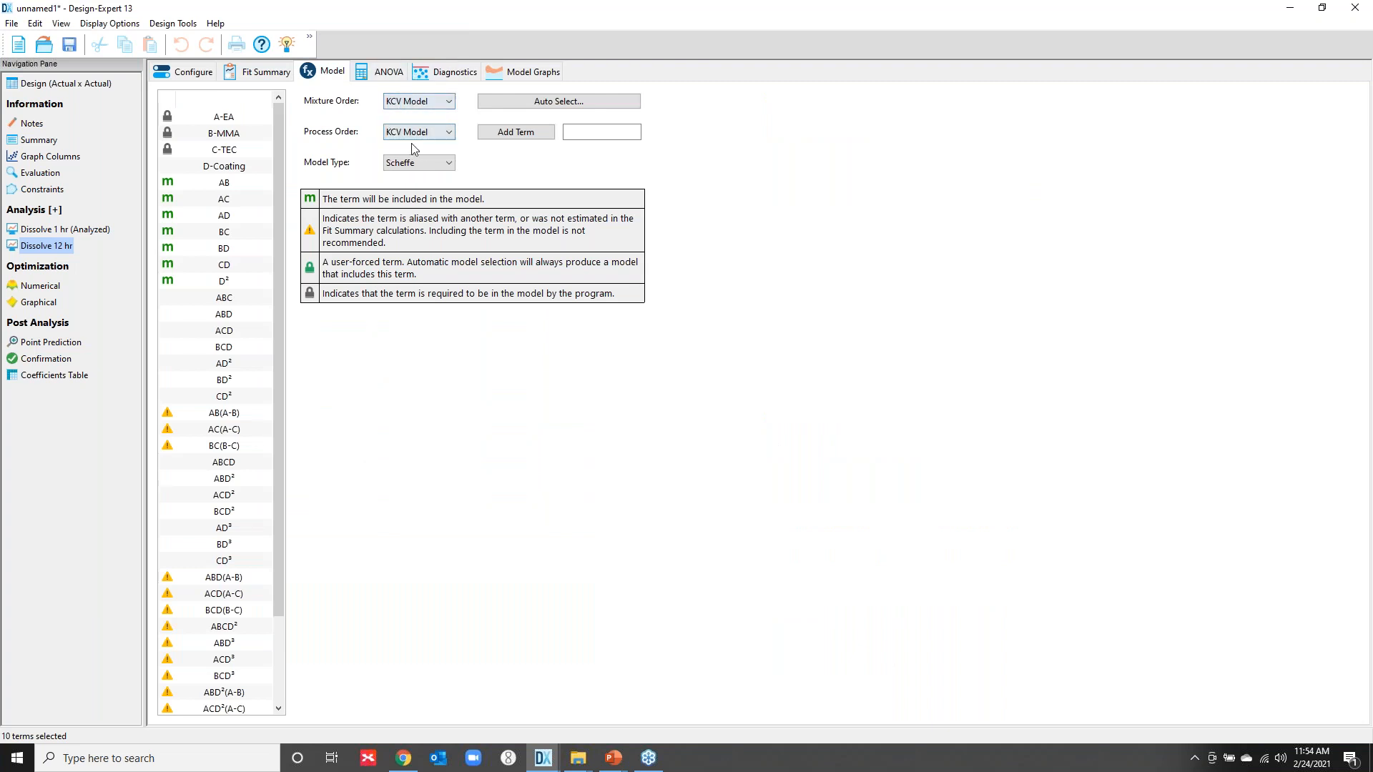
click(559, 102)
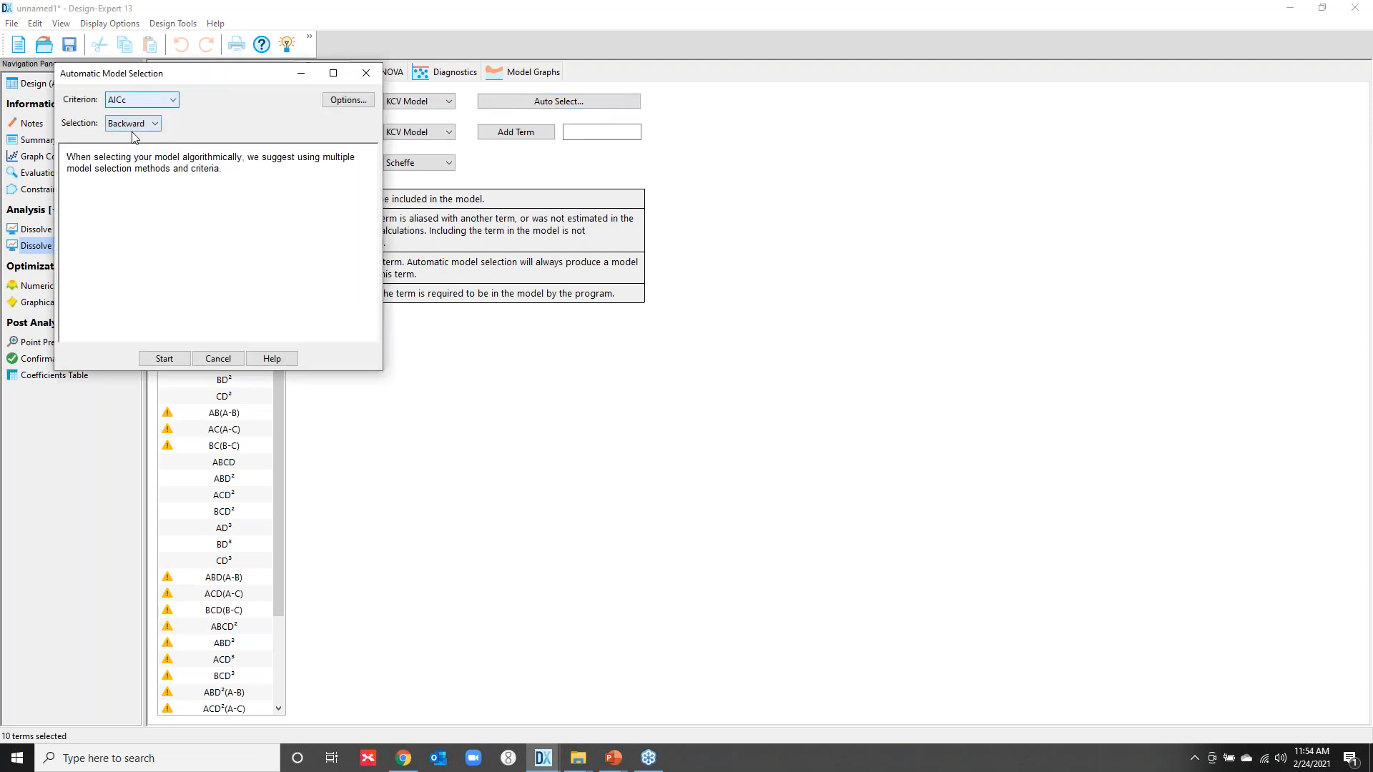
click(163, 359)
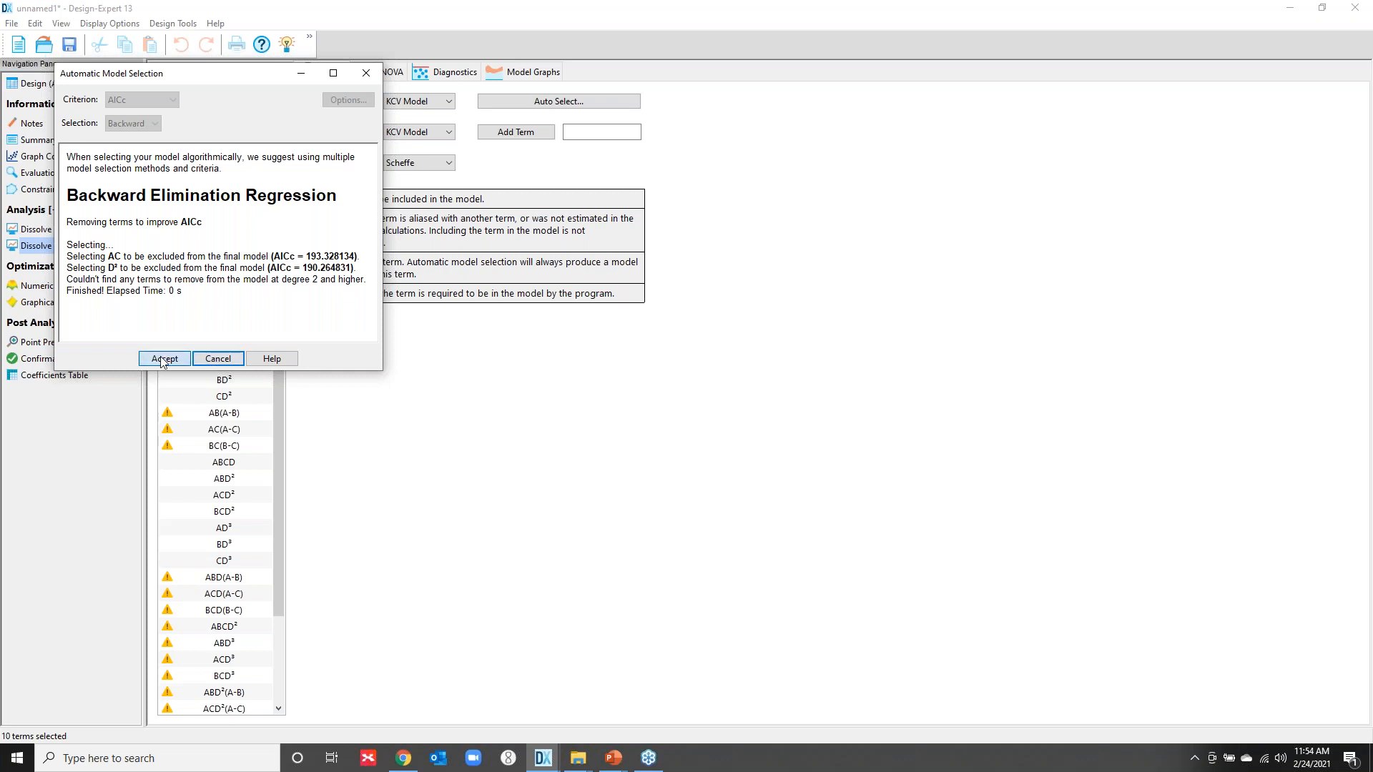
click(163, 360)
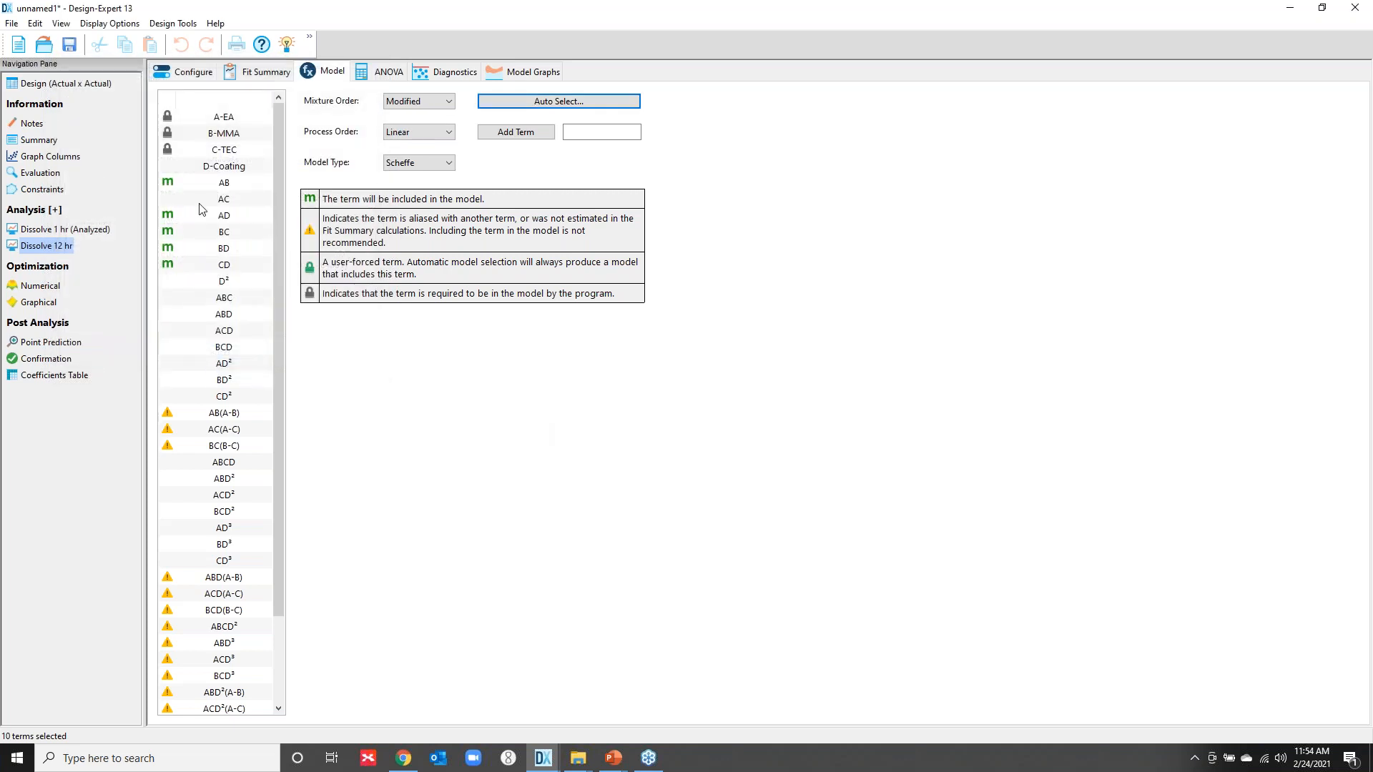
click(390, 74)
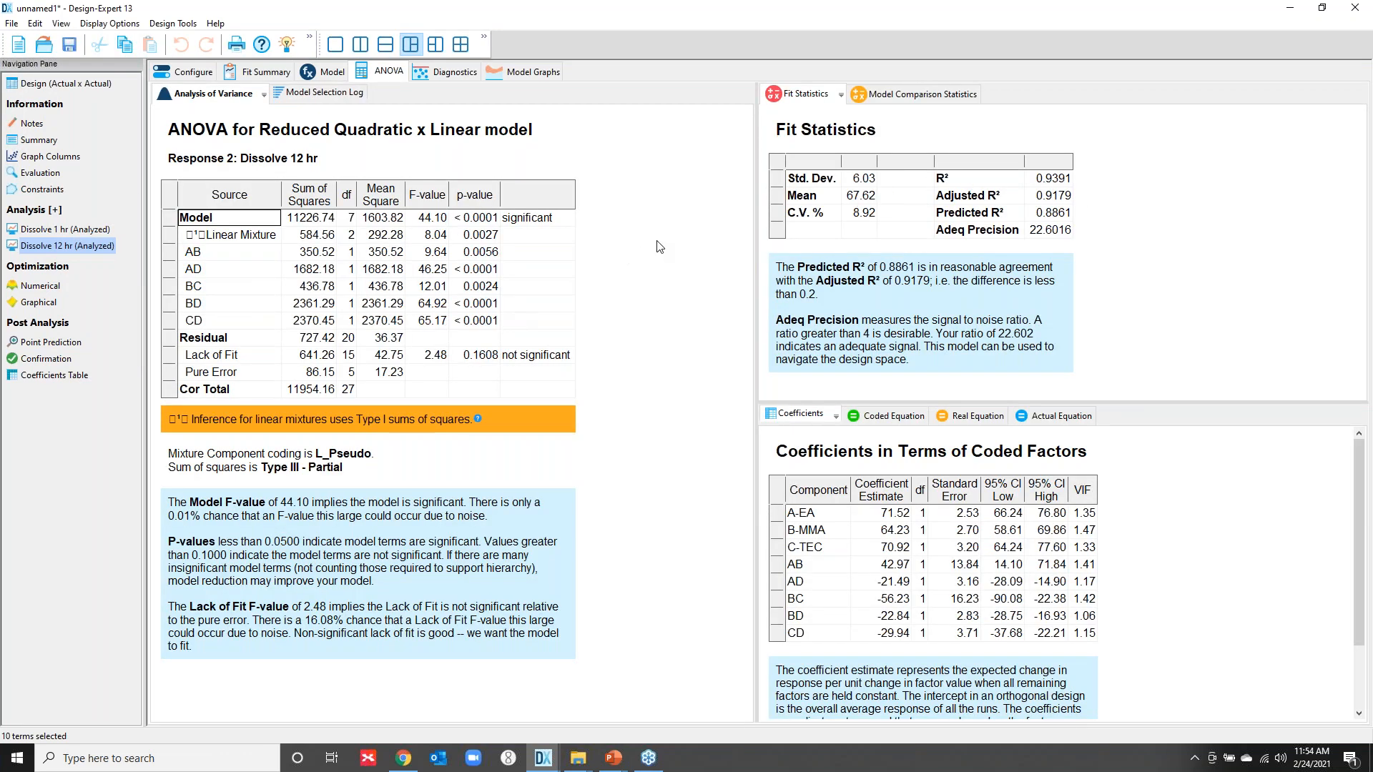
click(456, 72)
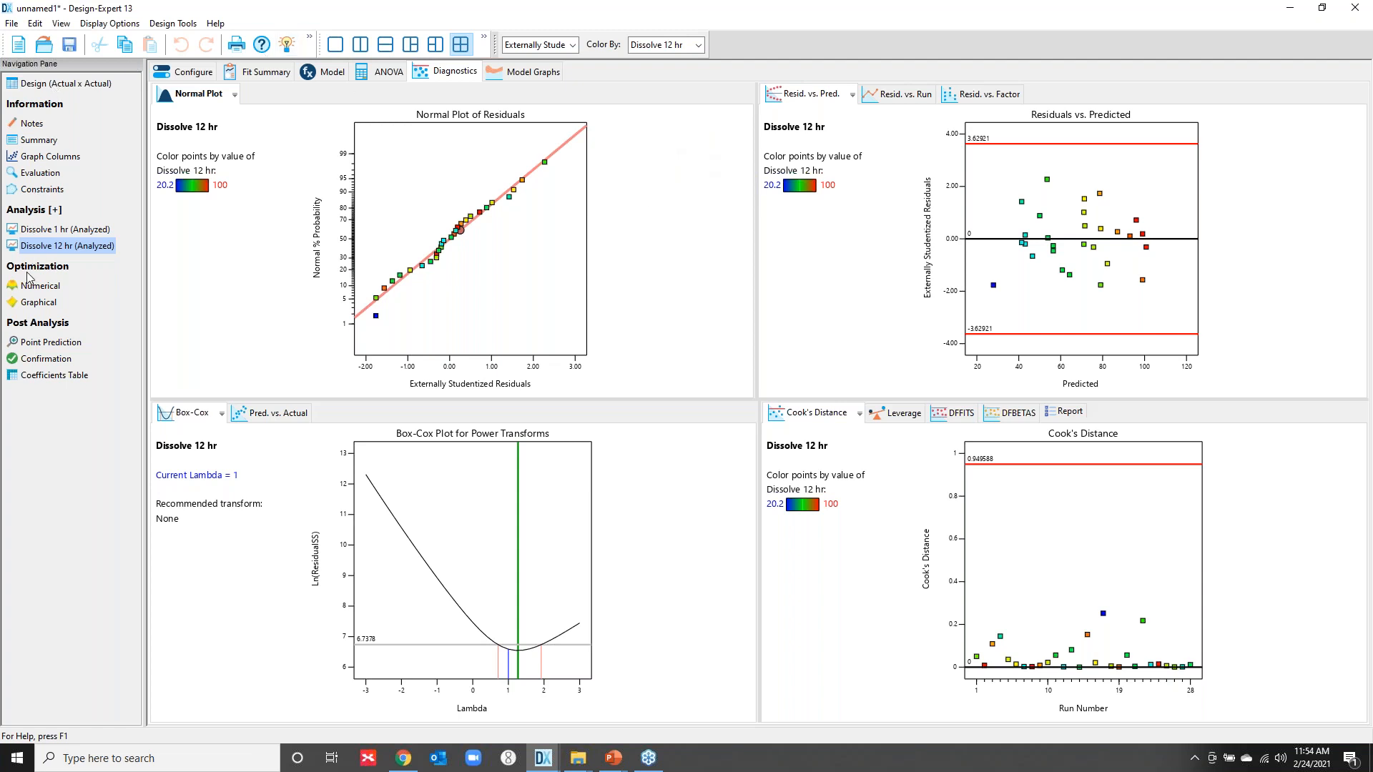
- Set the numerical optimization goal for Dissolve 1 hr to a target of 20 with limits of 10 and 30
click(44, 289)
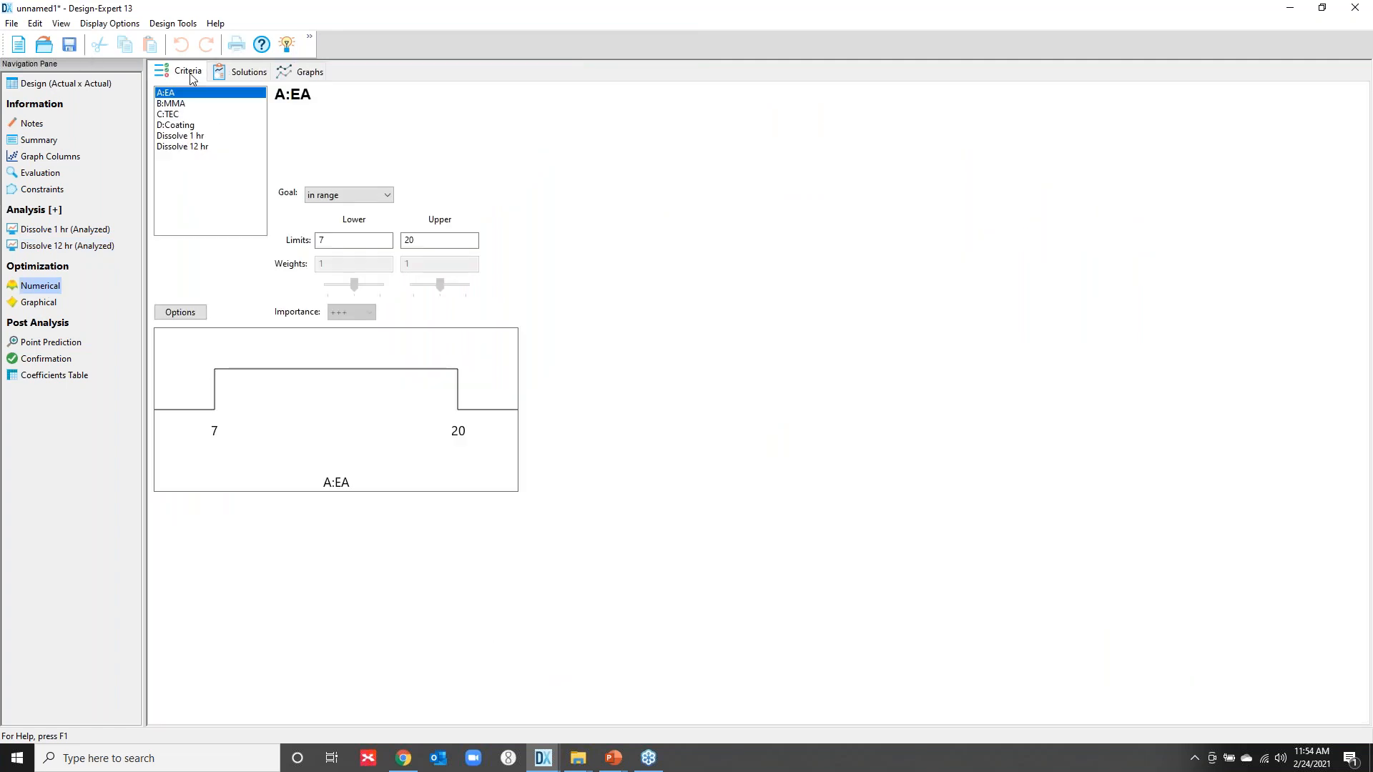
click(174, 136)
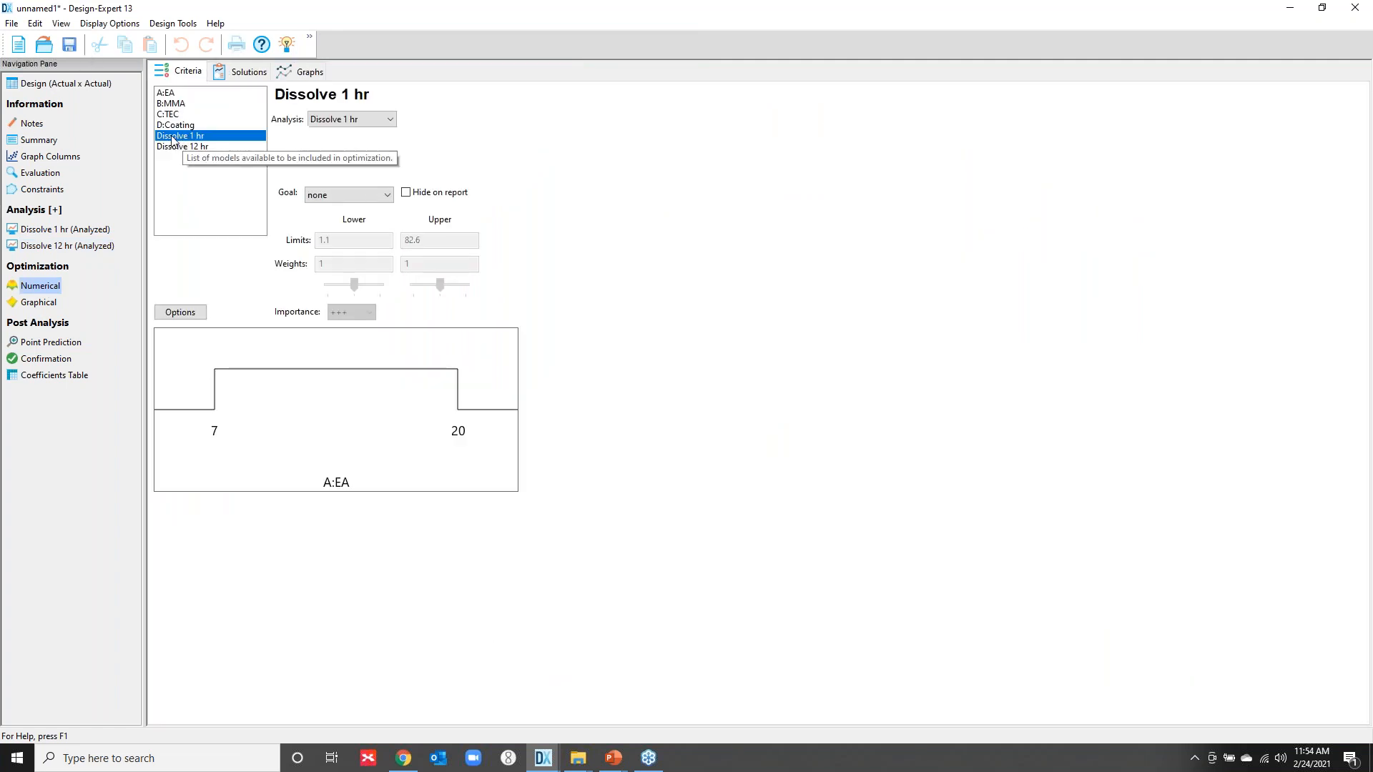
click(388, 196)
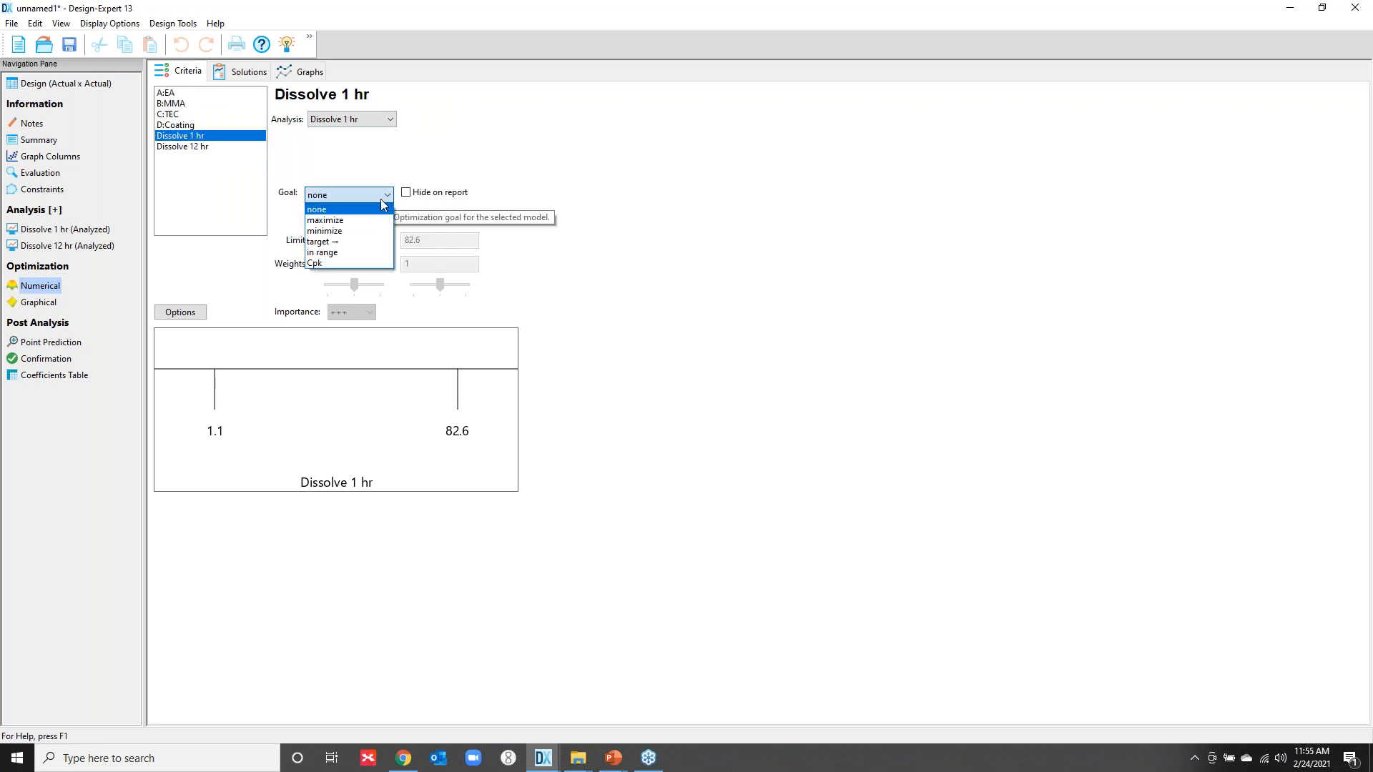
click(361, 247)
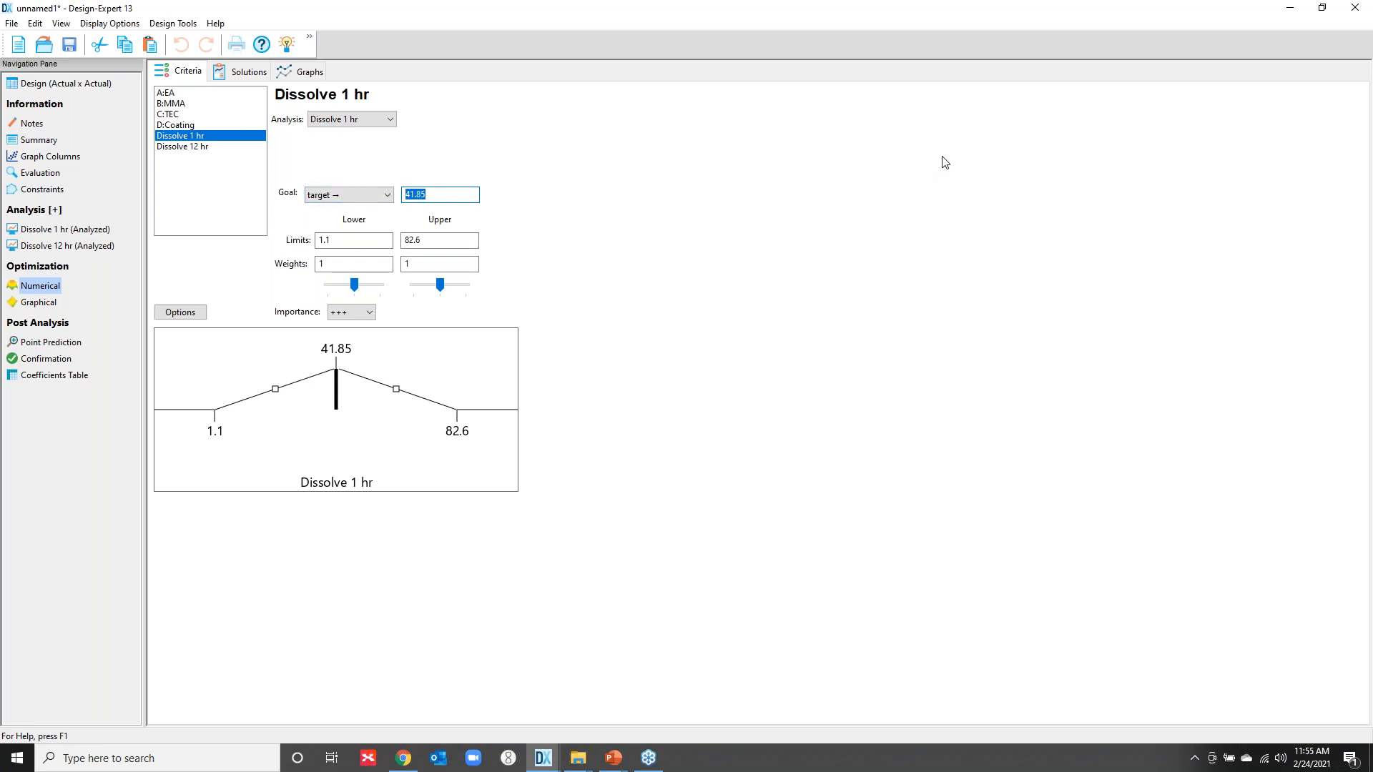
text(20)
key(Tab)
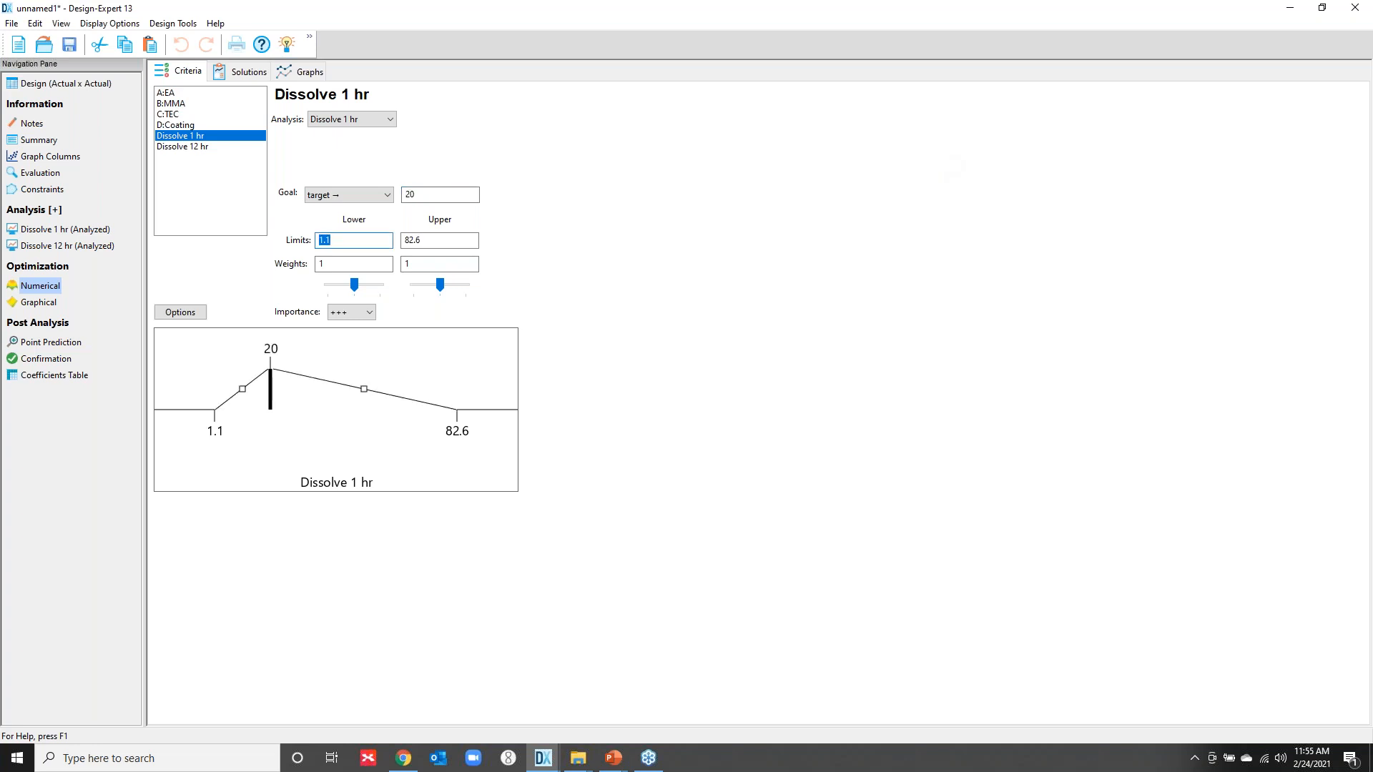
key(Tab)
text(30)
key(Tab)
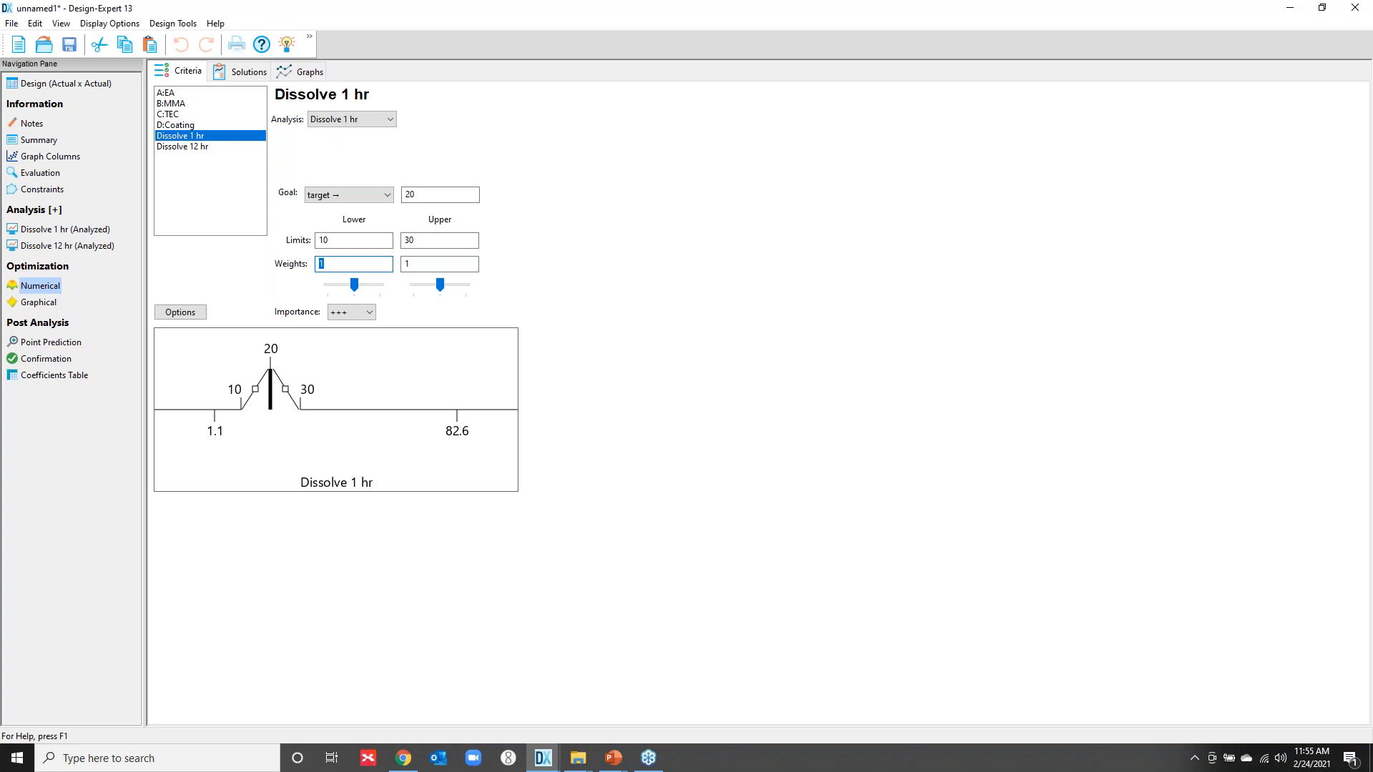
- Give Dissolve 12 hr a target goal in the numerical optimization and enter an upper limit of 90
click(183, 147)
click(387, 195)
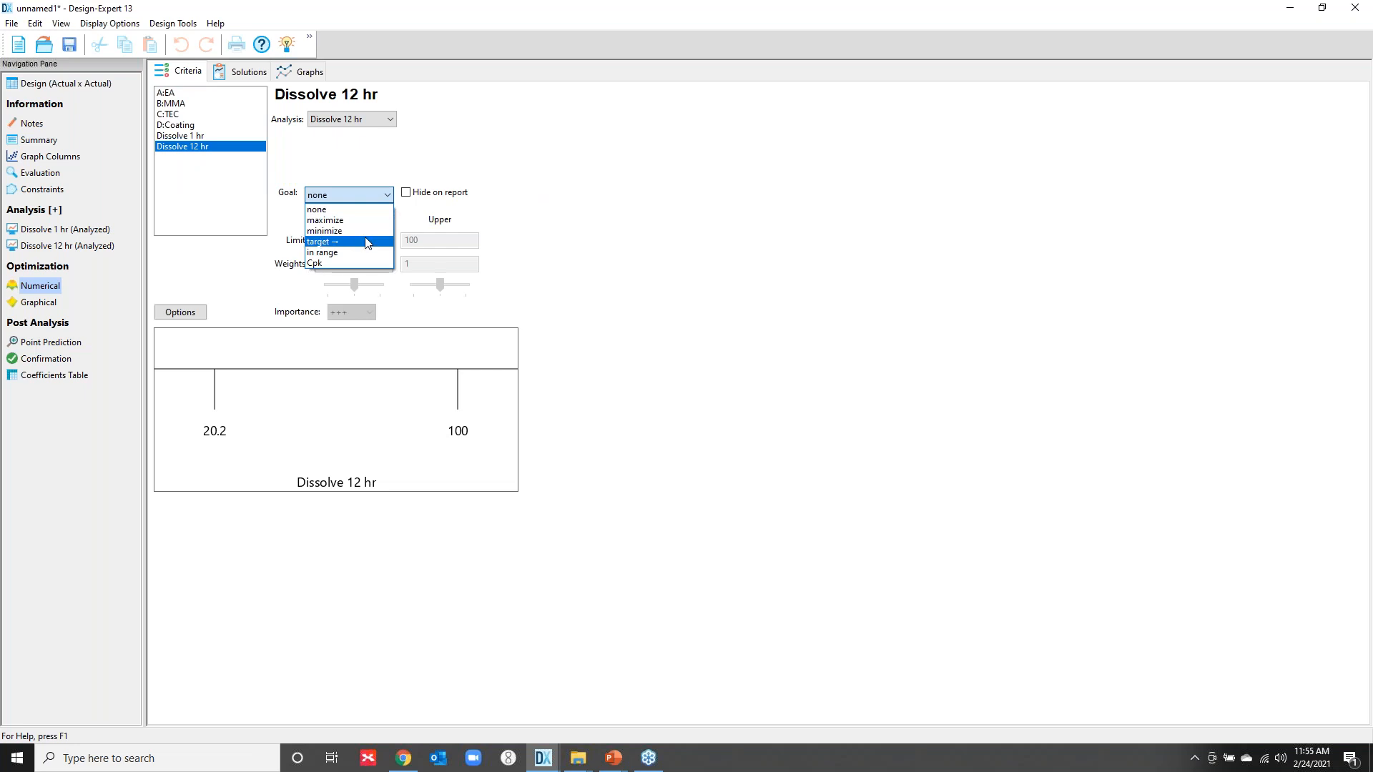
click(367, 239)
double_click(426, 242)
text(90)
key(Tab)
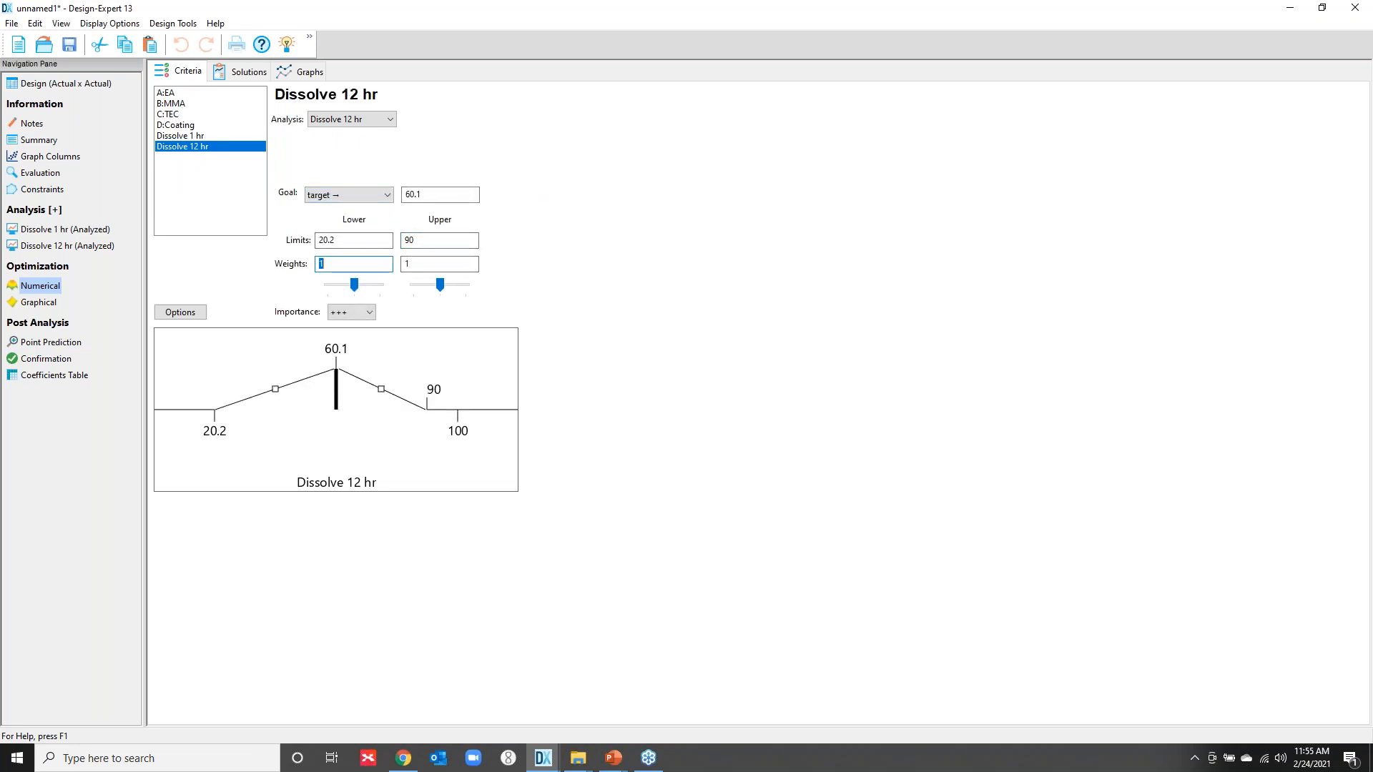
key(Tab)
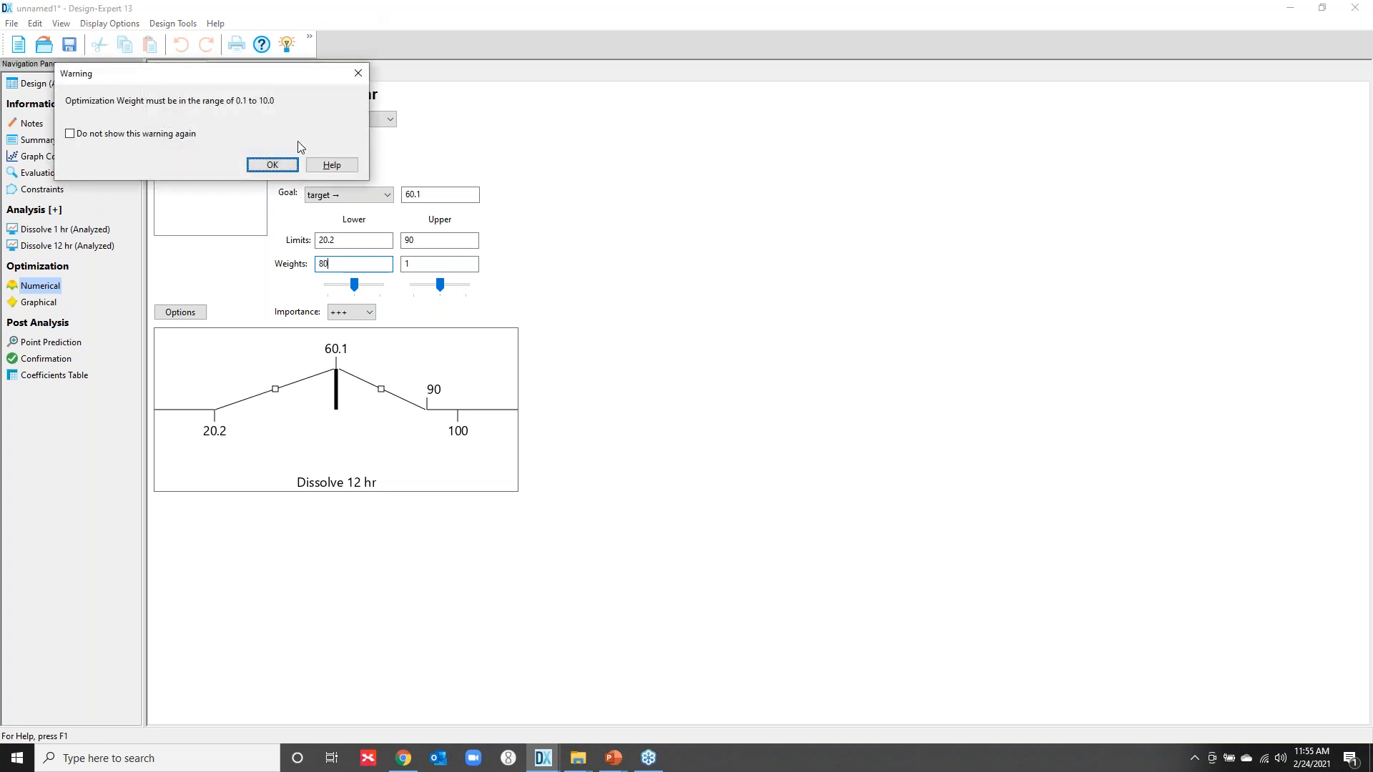
click(282, 170)
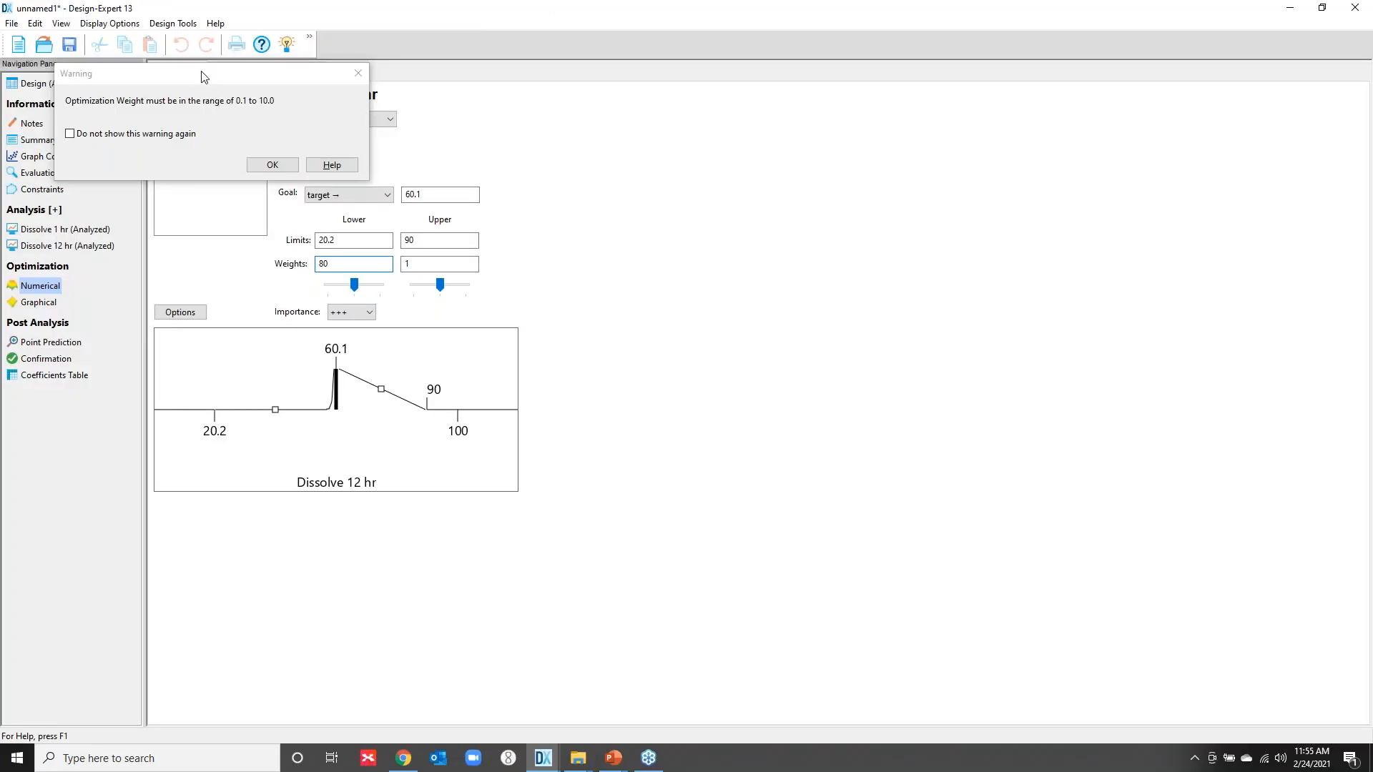
click(359, 72)
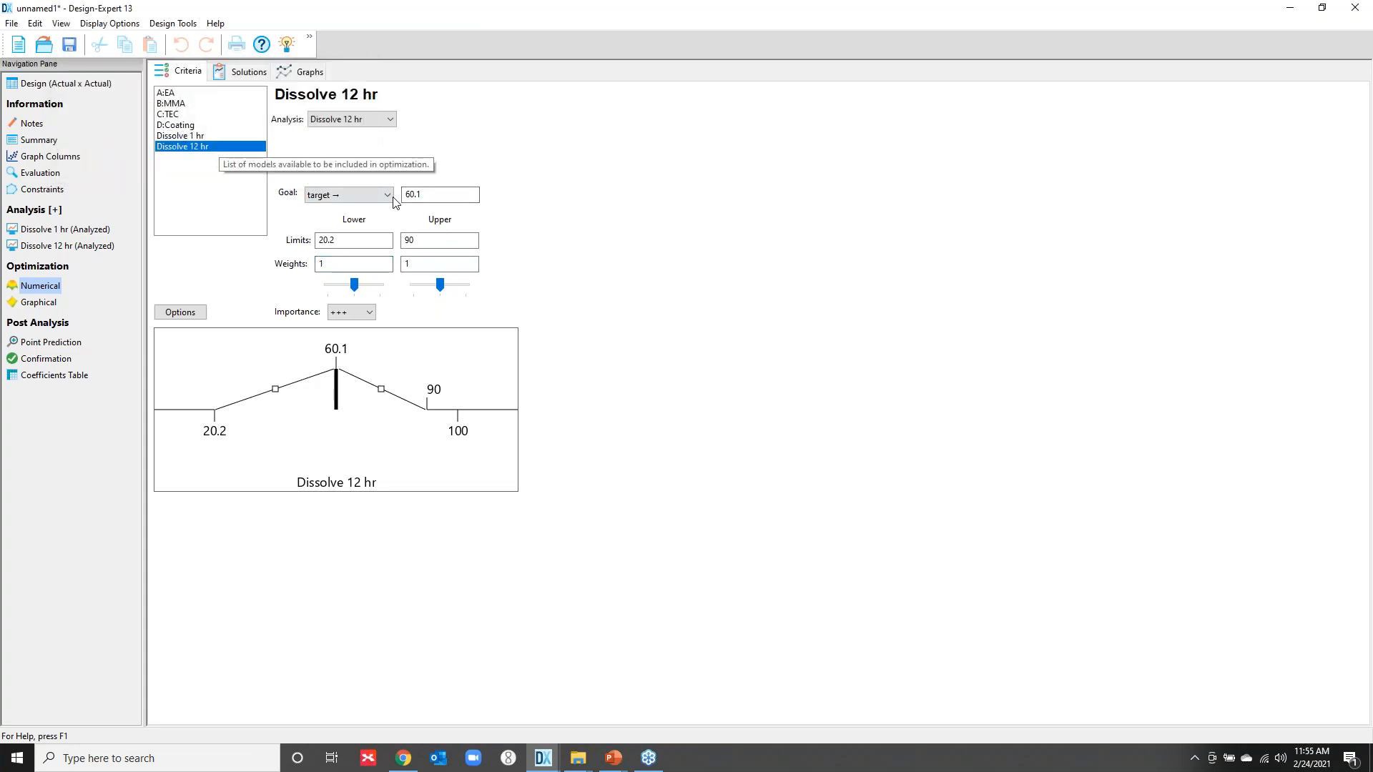
- Set the Dissolve 12 hr target to 90 with a lower limit of 80 and an upper limit of 100
click(440, 194)
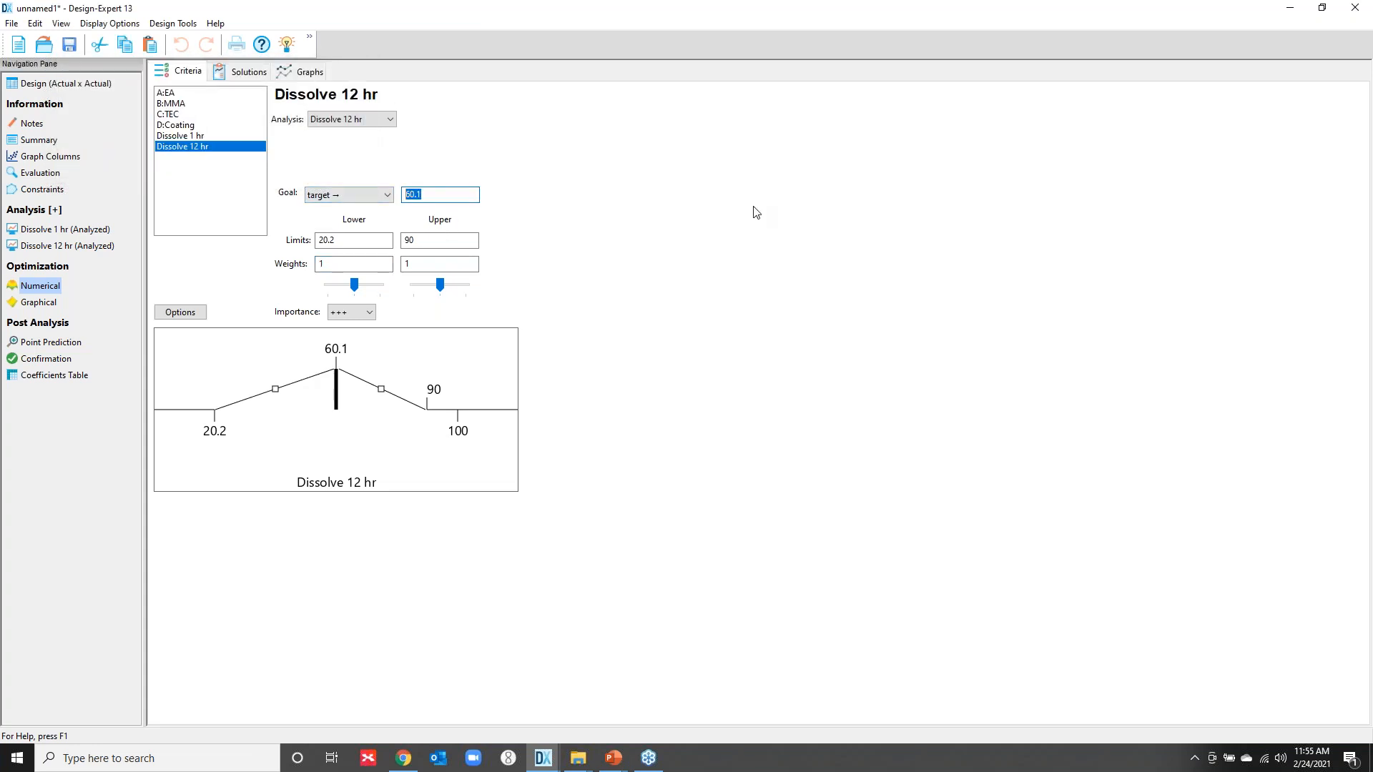
text(90)
key(Tab)
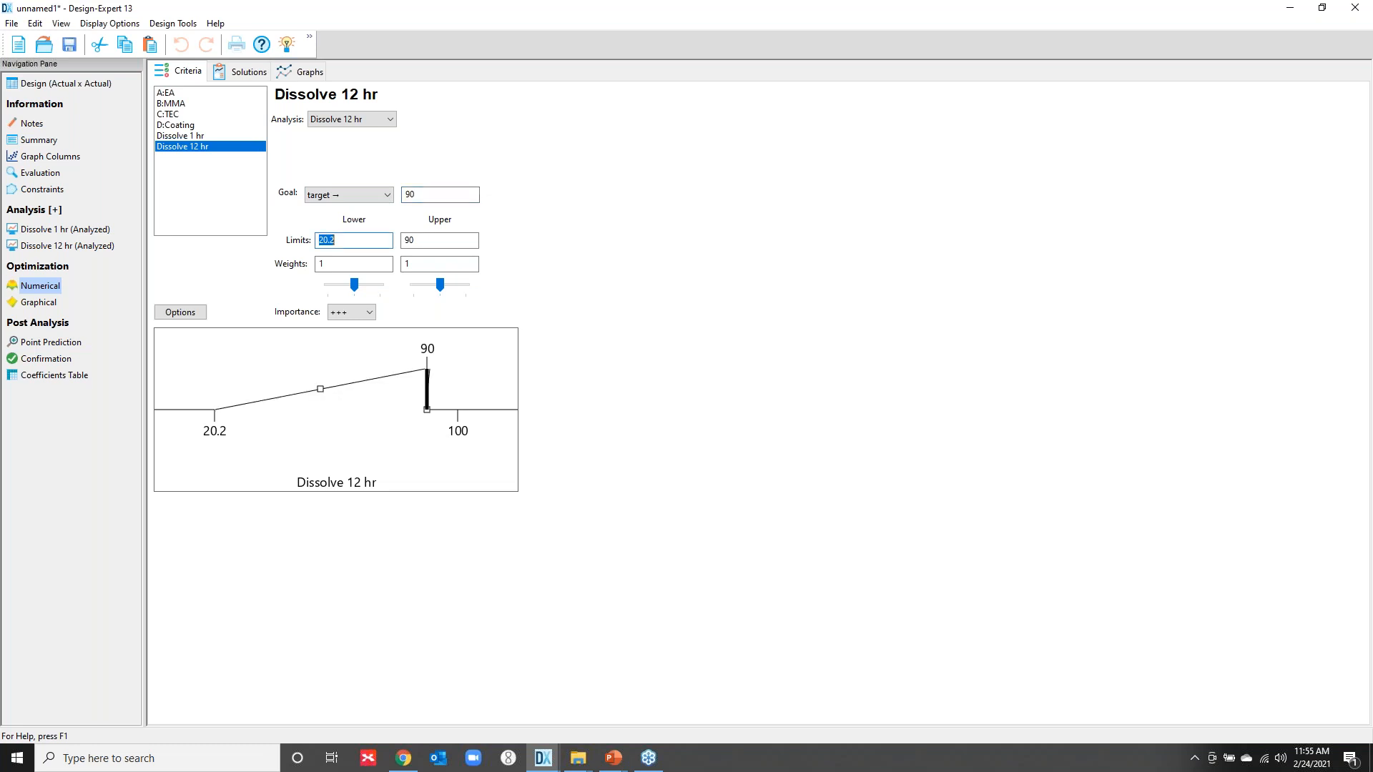
text(90)
key(Tab)
text(1)
key(Tab)
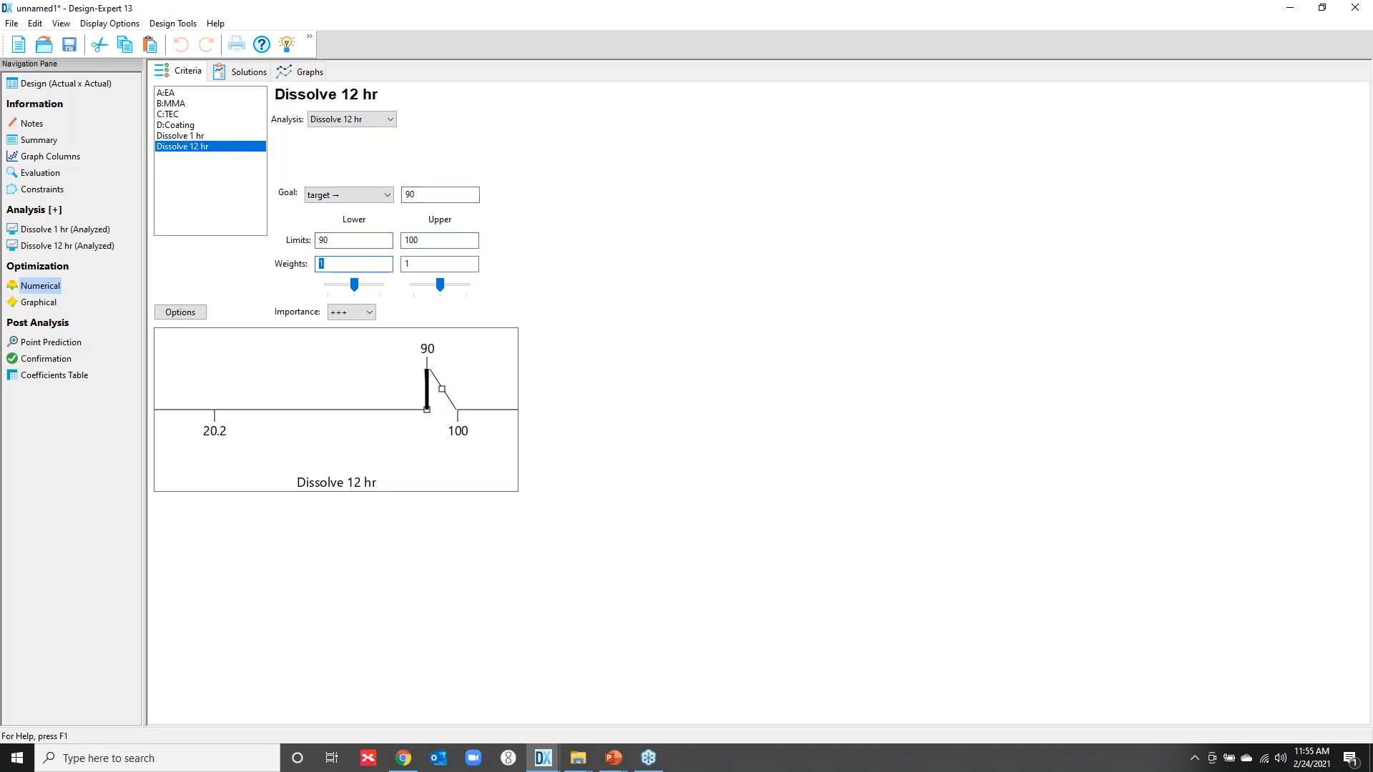
key(shift+Tab)
key(shift+Tab)
text(80)
key(Tab)
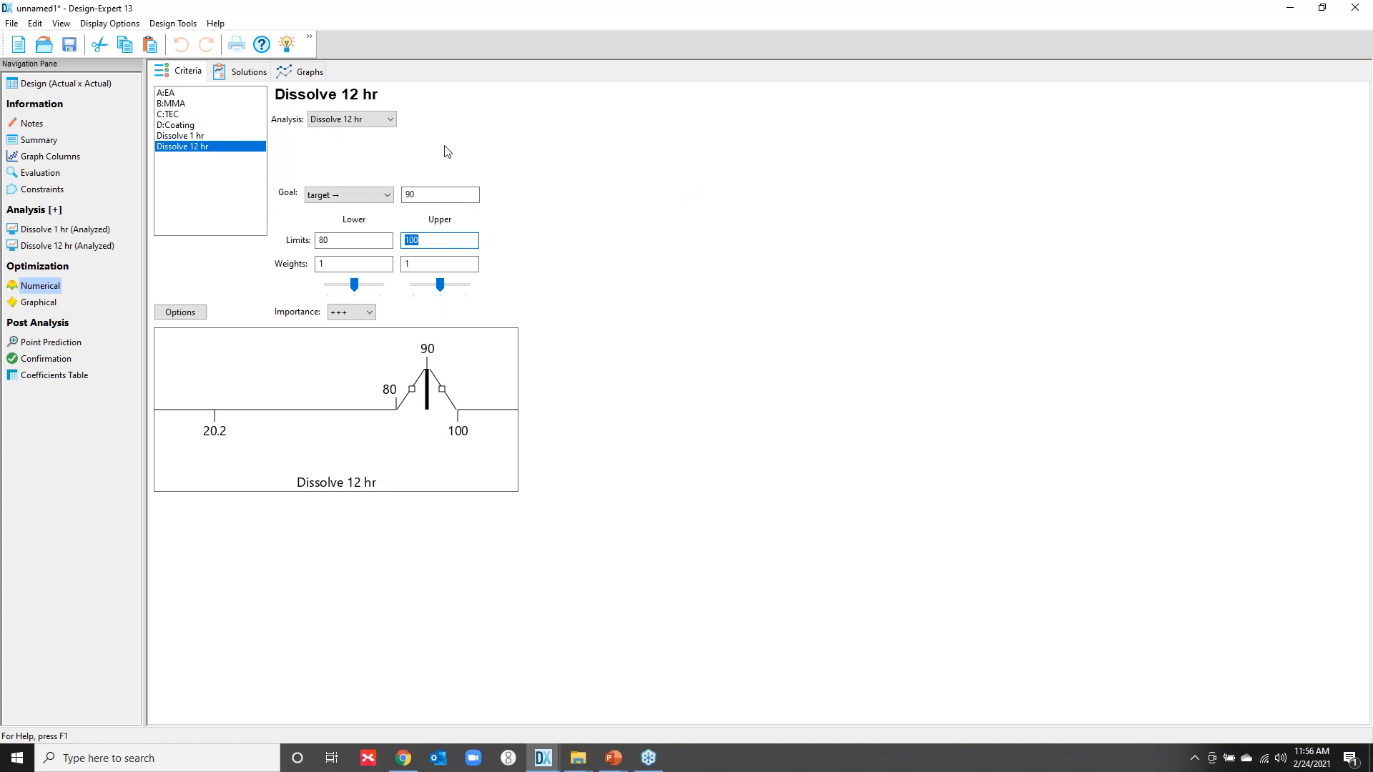
- Generate the numerical optimization solutions and display the graphical optimization overlay as a mix-process plot
click(249, 72)
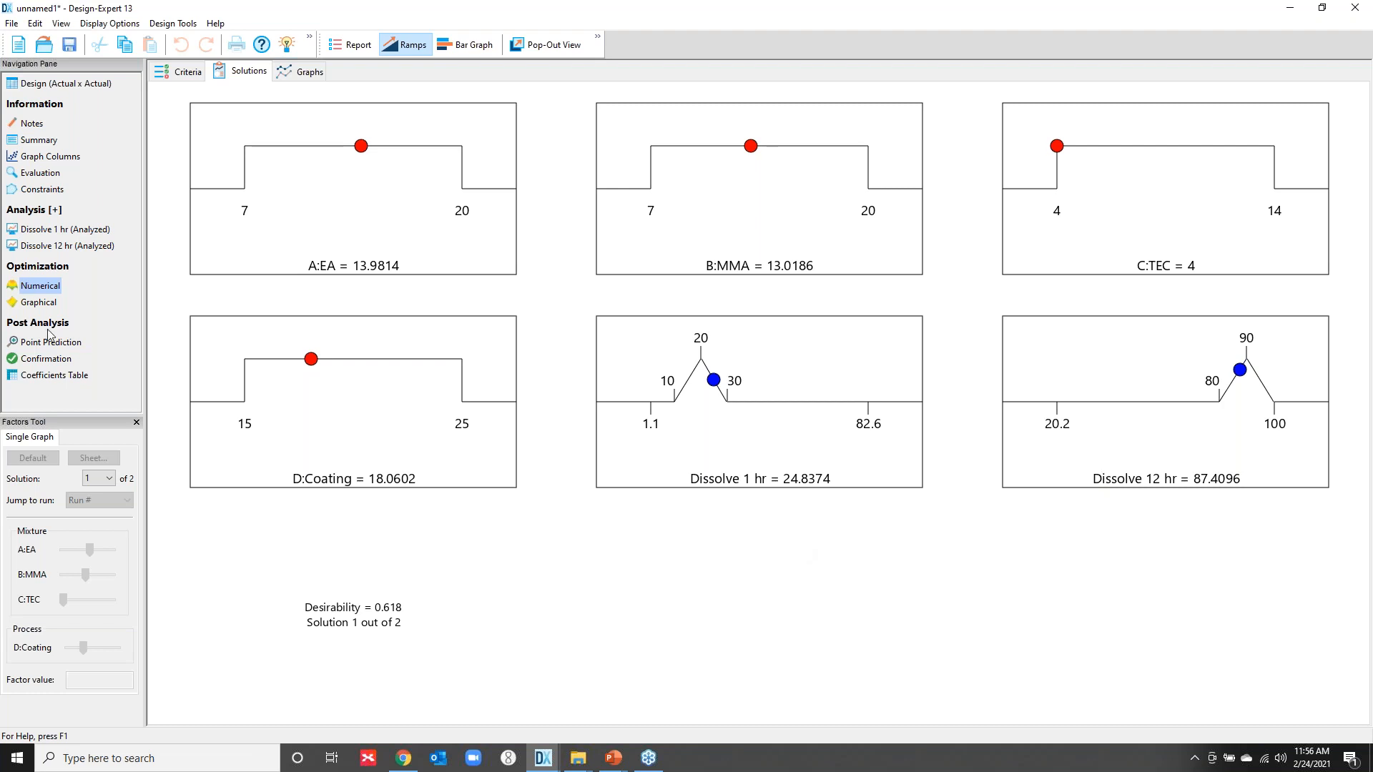
click(43, 304)
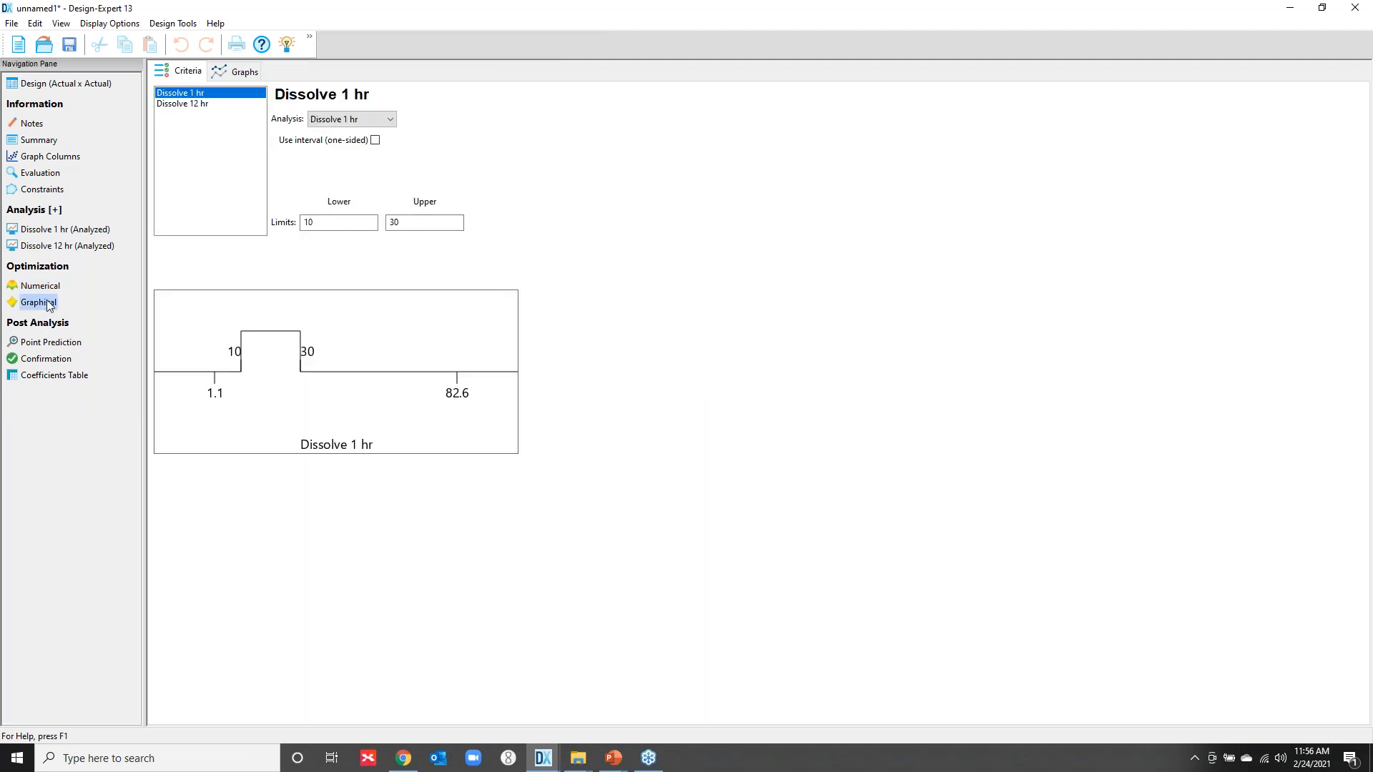
click(240, 72)
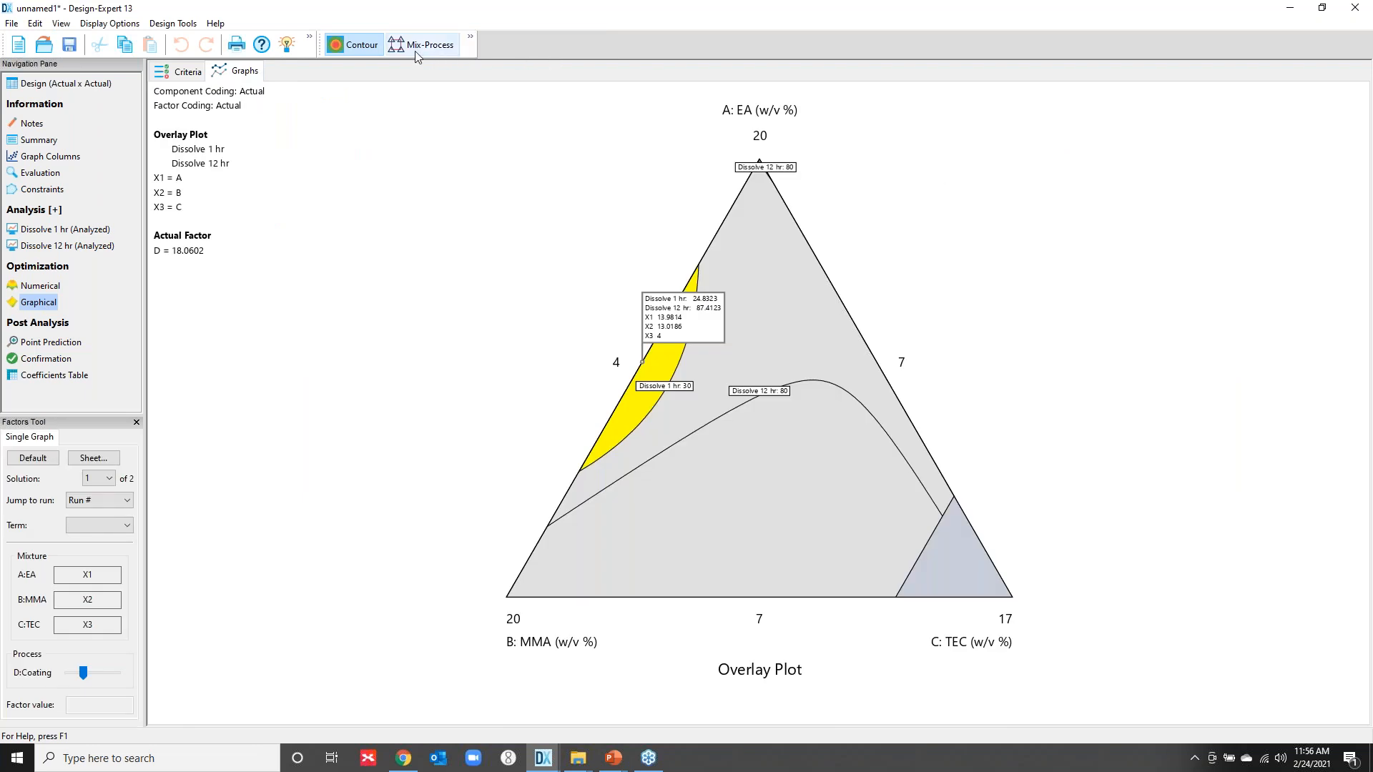
click(419, 47)
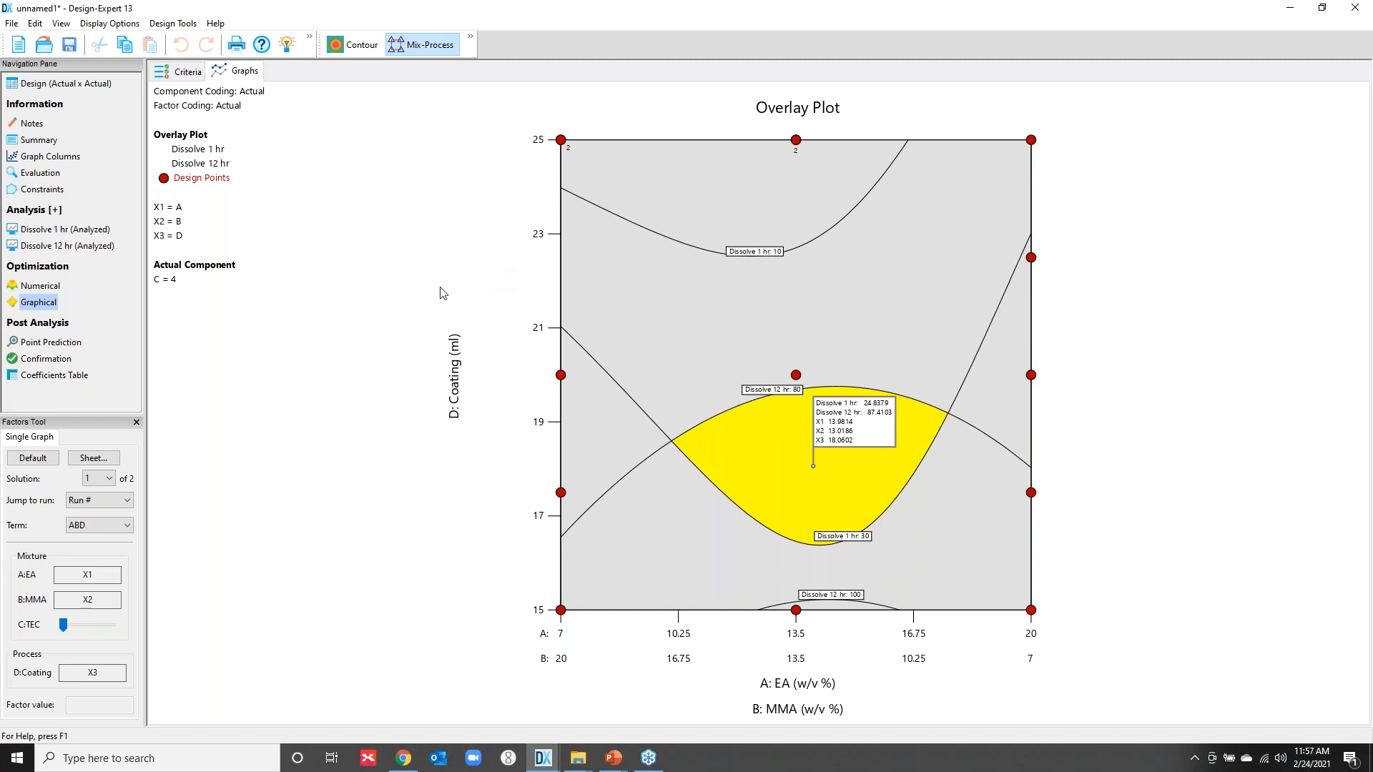
- Explore the overlay plot's feasible region by raising component C:TEC to about 5.5 and returning it to 4
click(57, 625)
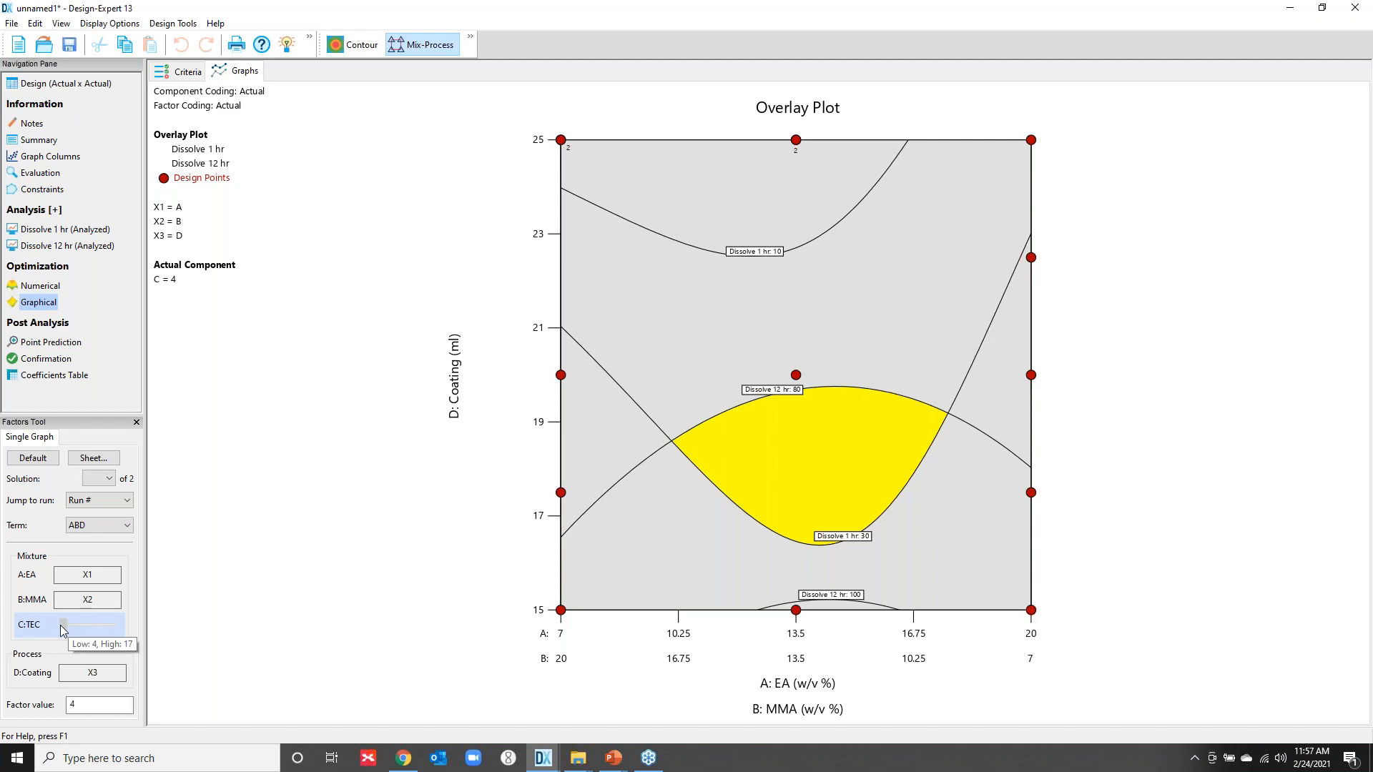
drag(70, 625, 71, 625)
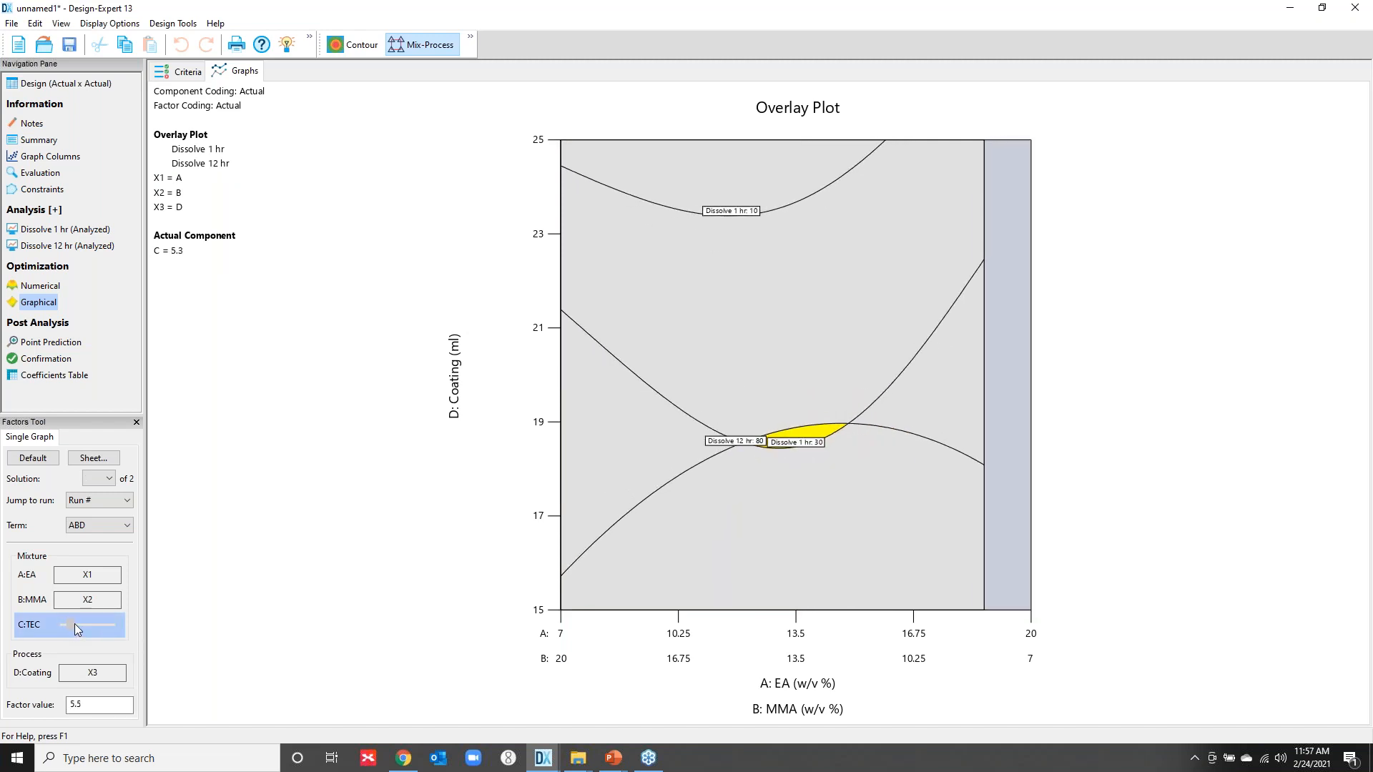
key(Right)
drag(74, 625, 17, 627)
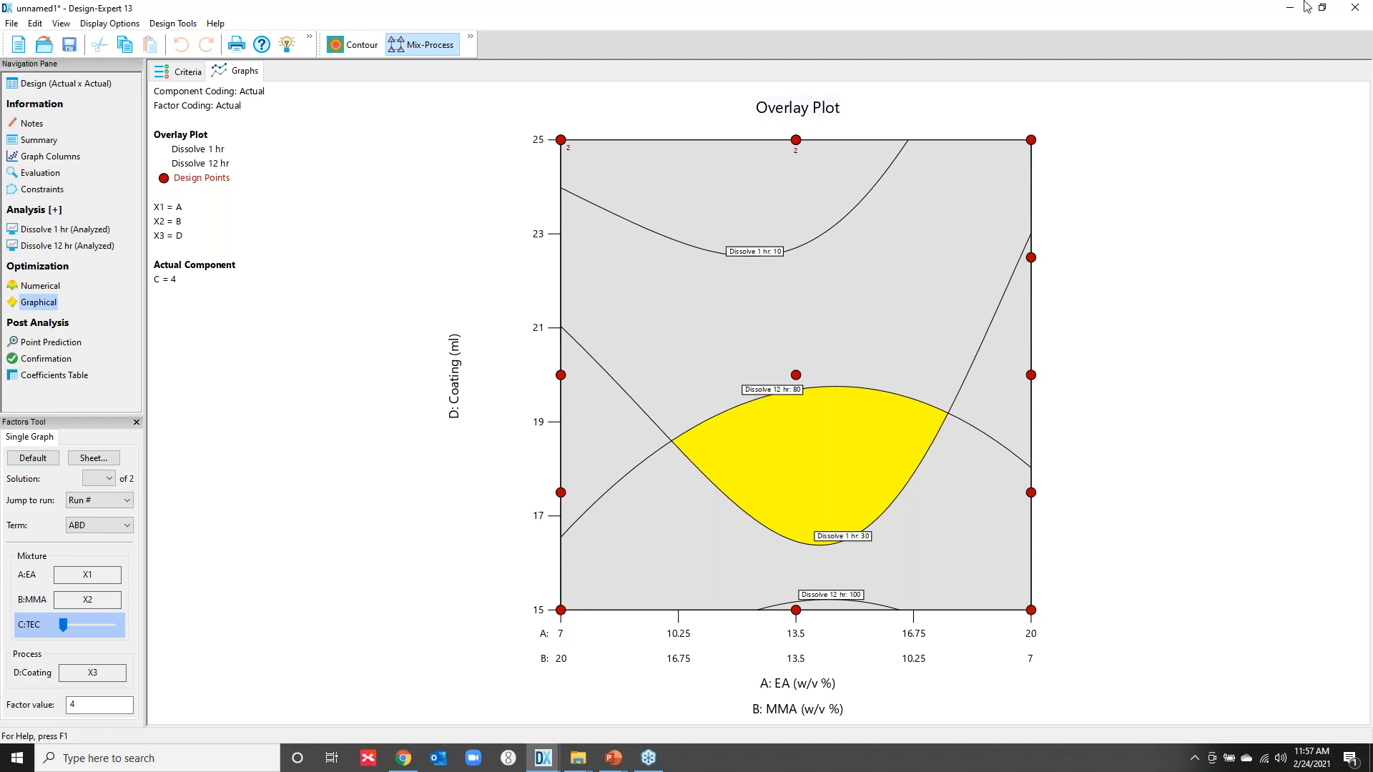
- Switch to the running PowerPoint slide show and advance to the Mixture (Combined) Design Summary slide
mouse_move(613, 761)
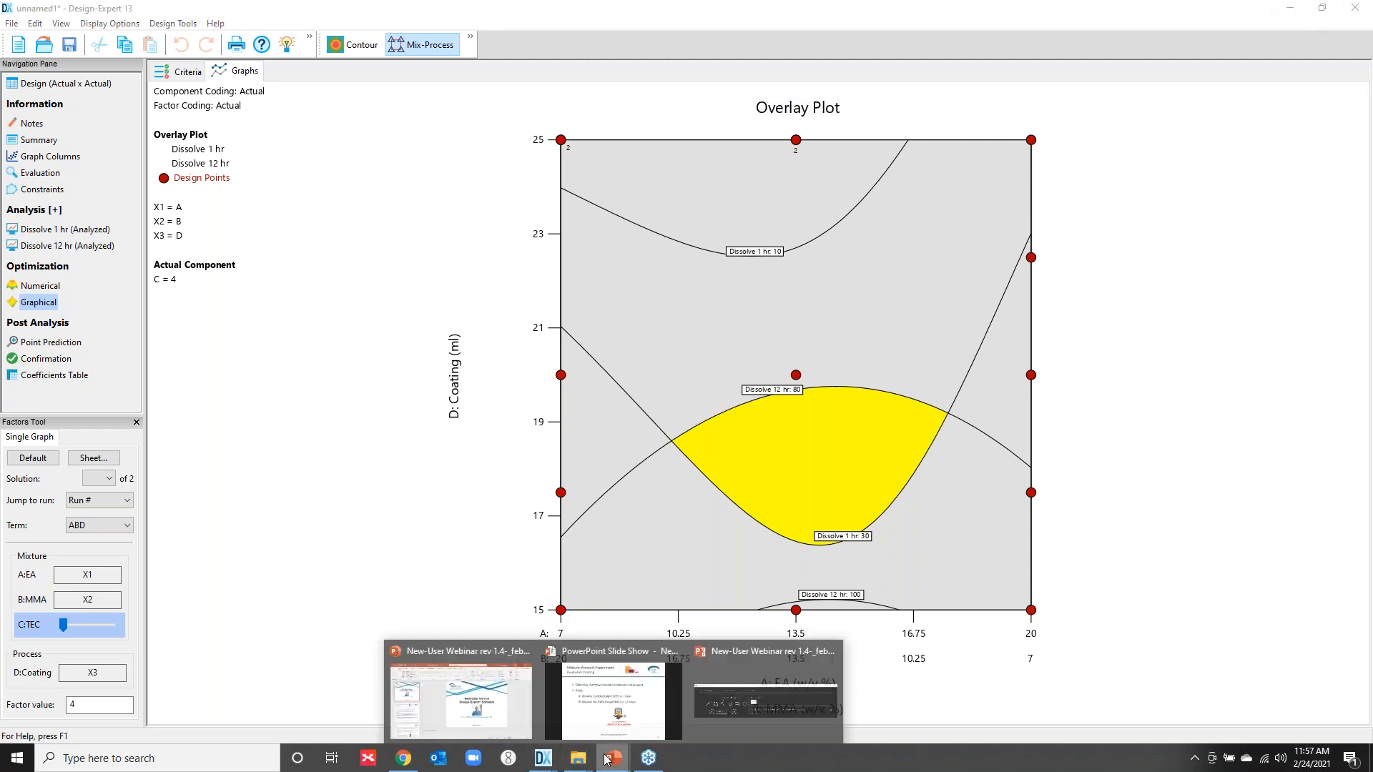
click(650, 717)
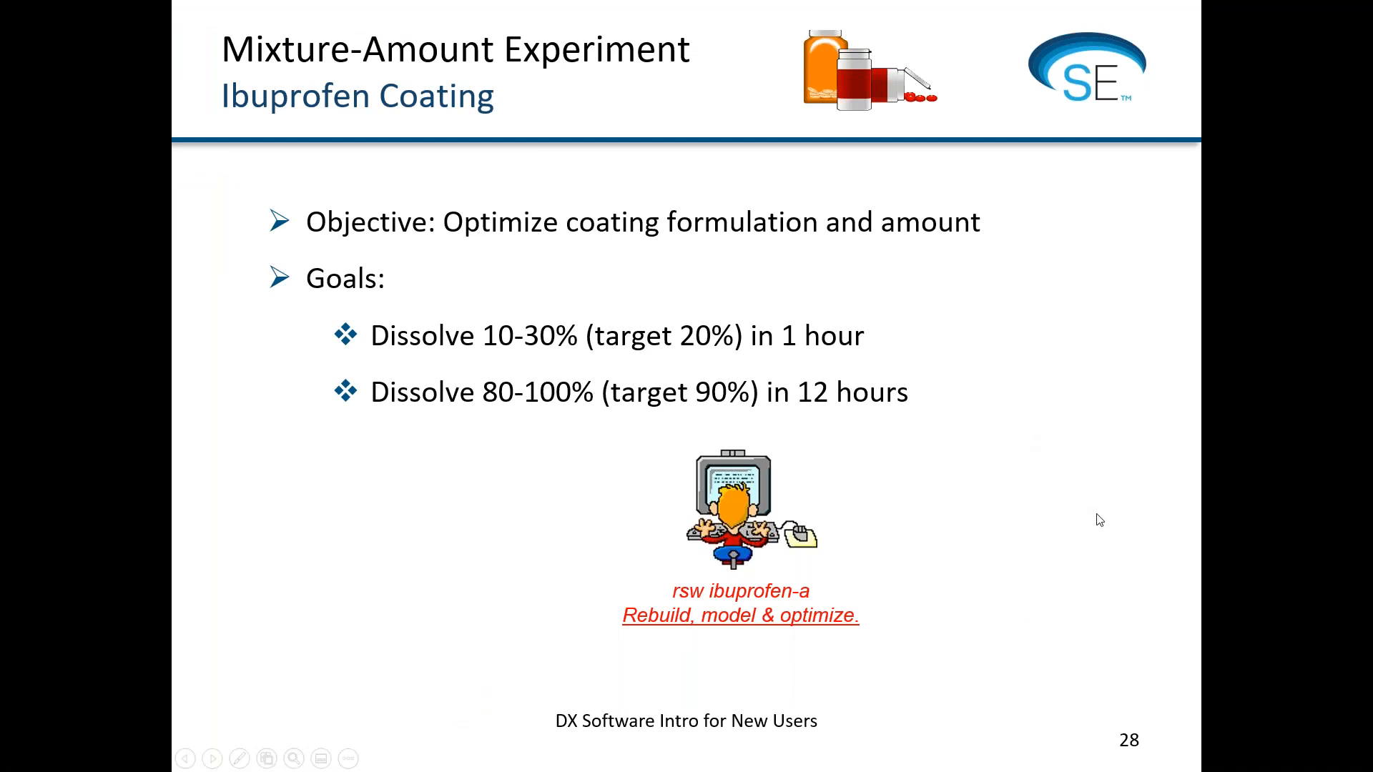
click(1003, 495)
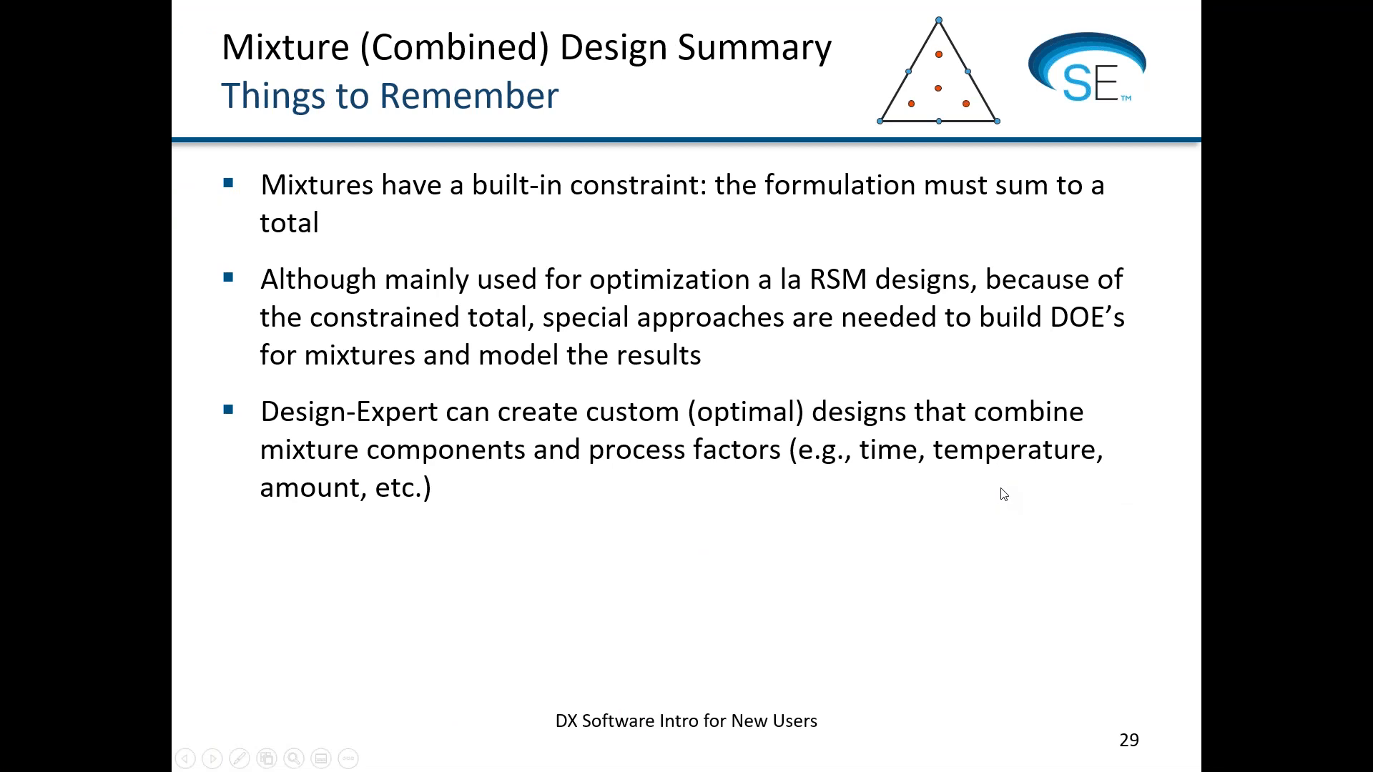